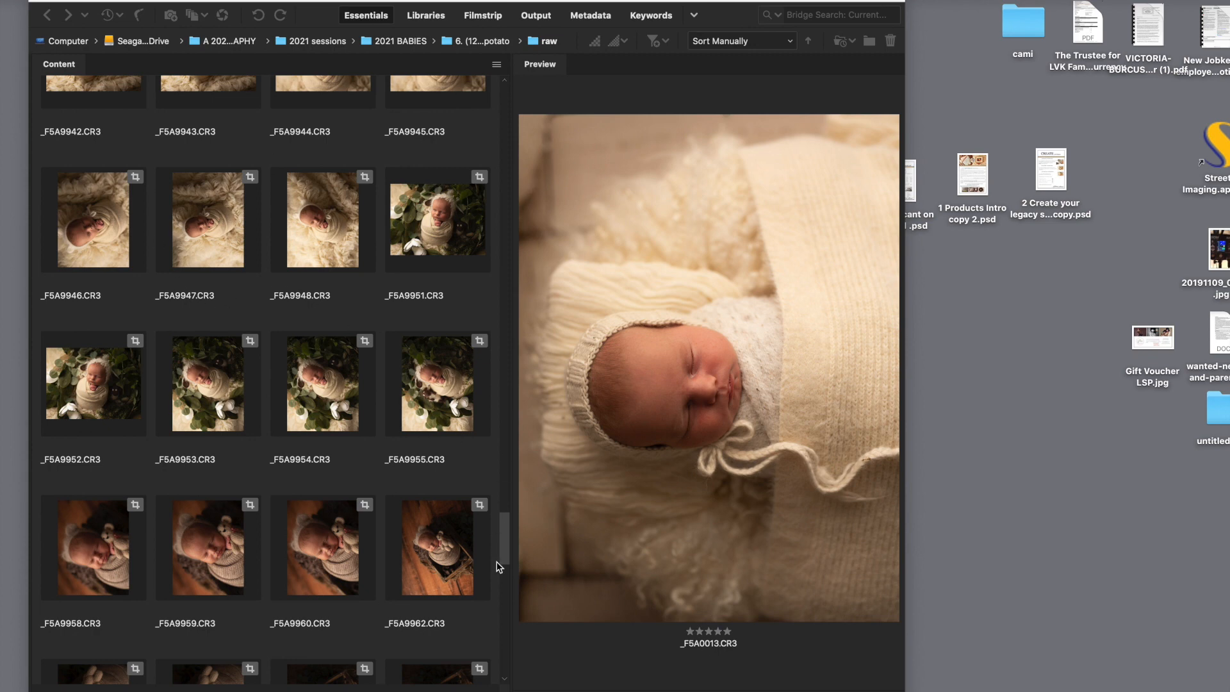
# Step: Filter the session's raw folder to show only 5-star photos and widen the browser window
pyautogui.moveTo(504, 548); pyautogui.dragTo(481, 94)
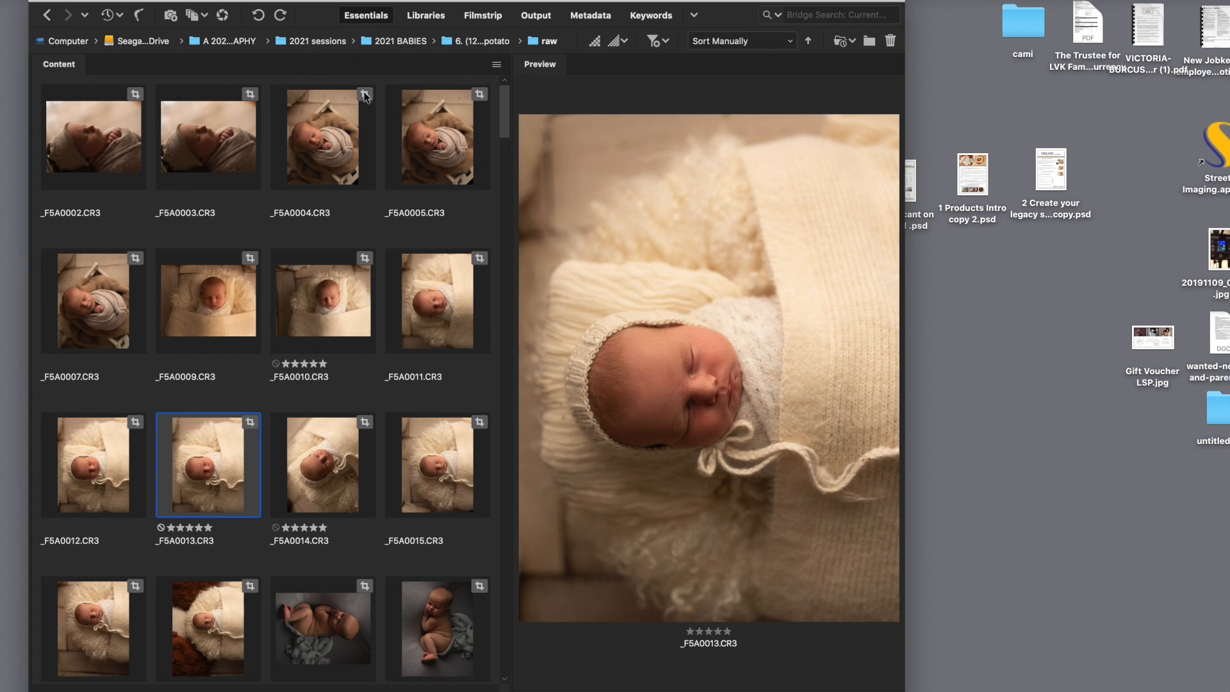
pyautogui.click(502, 42)
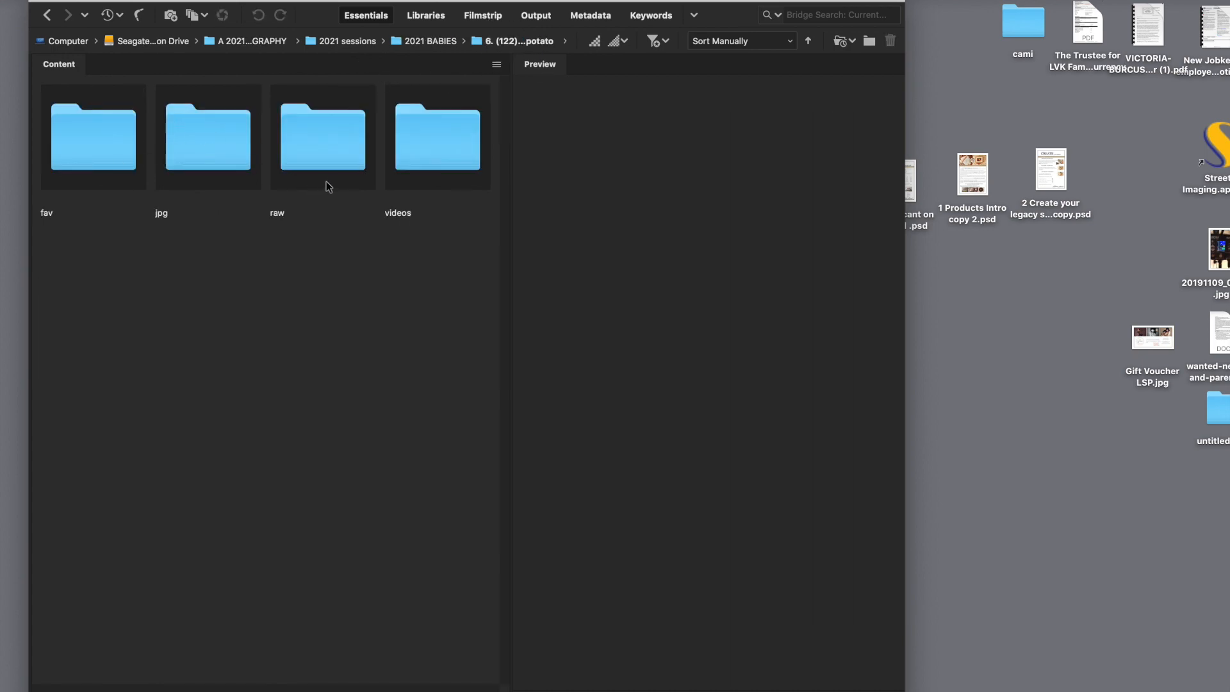
pyautogui.doubleClick(343, 155)
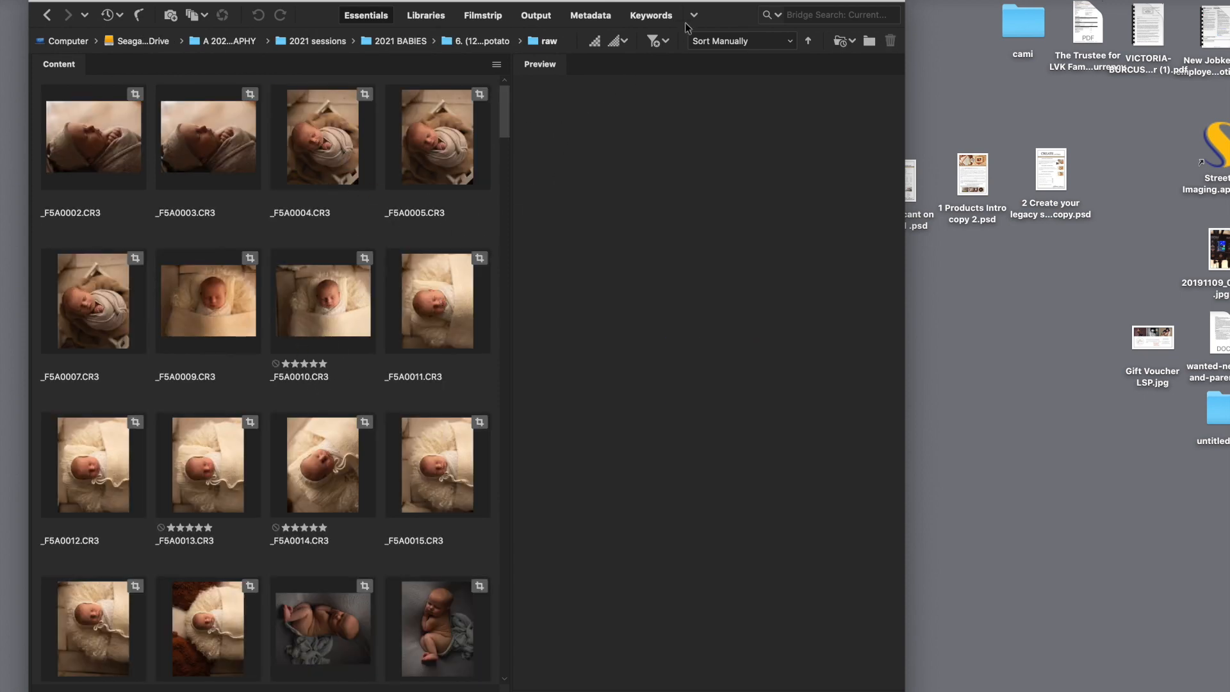
pyautogui.click(669, 40)
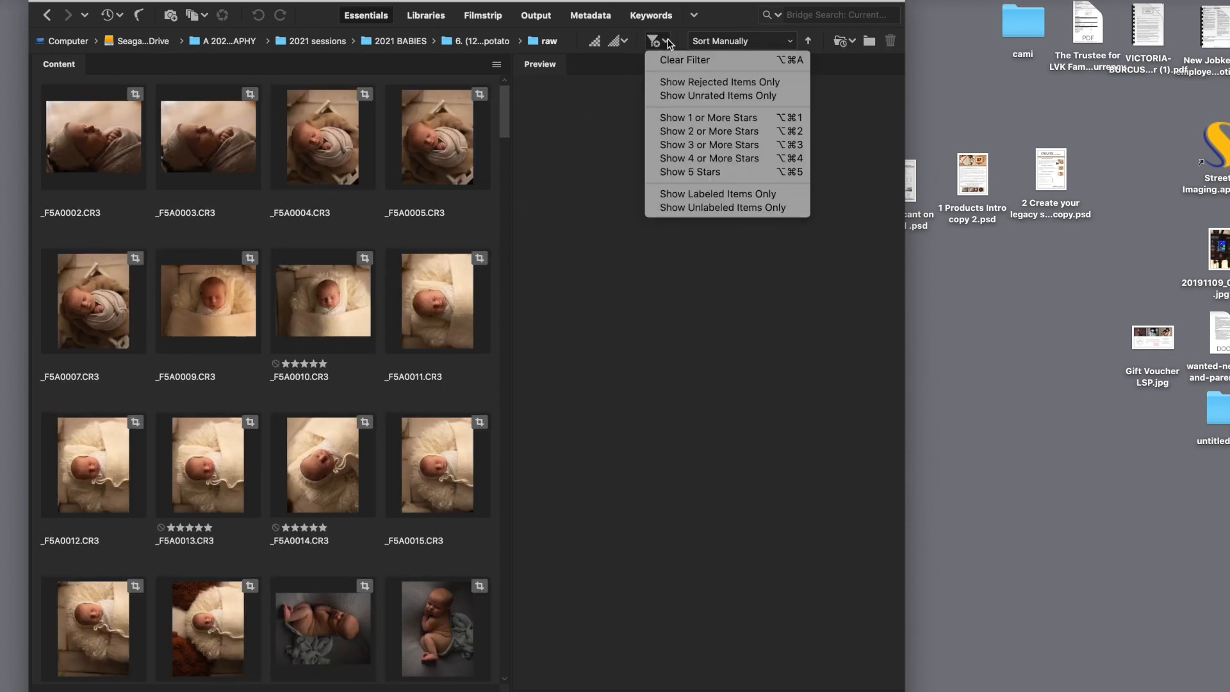
pyautogui.click(696, 172)
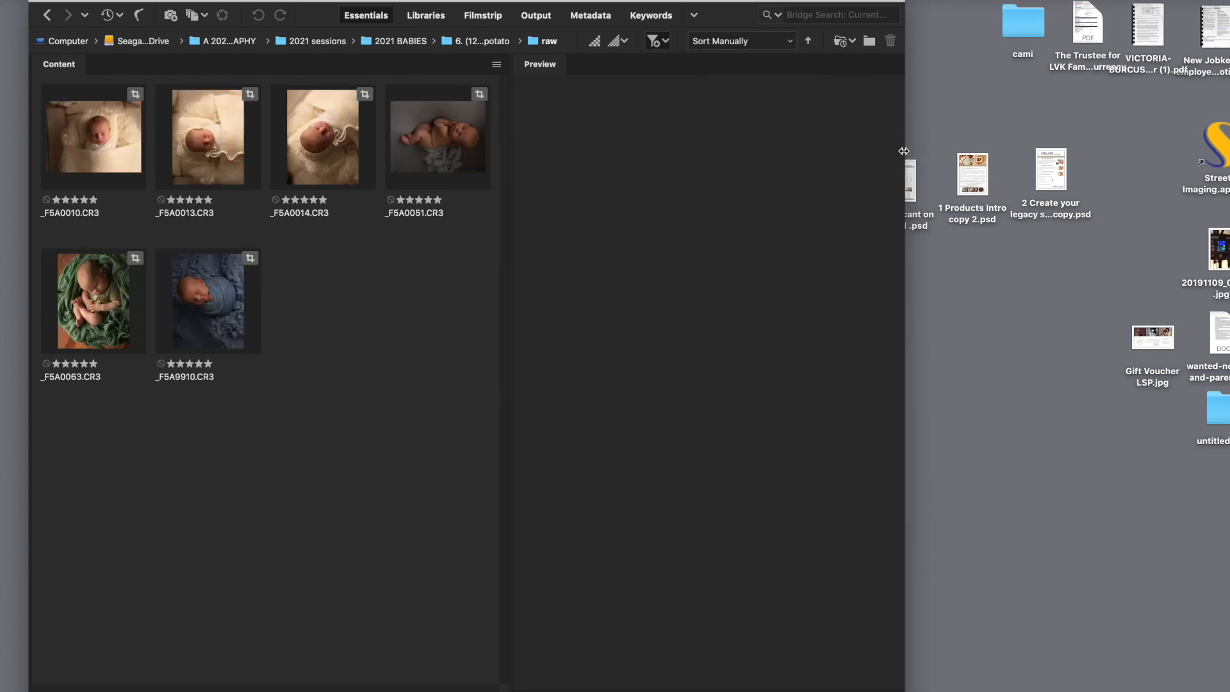
pyautogui.moveTo(903, 151); pyautogui.dragTo(1118, 154)
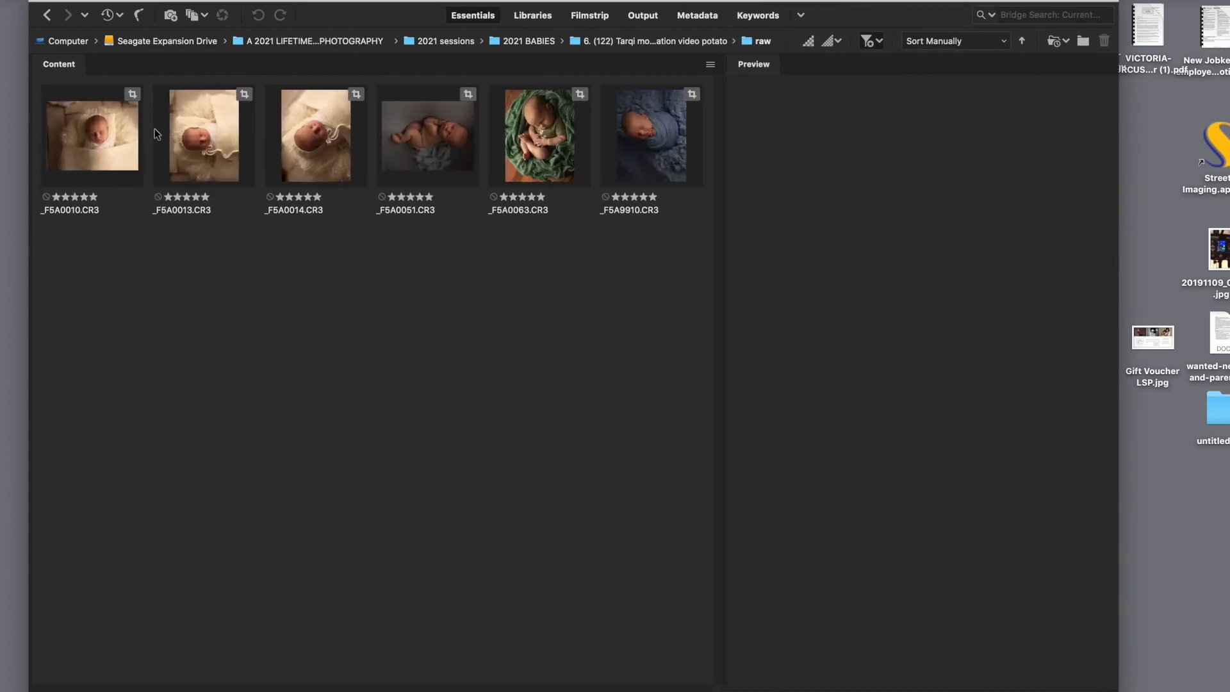
# Step: Preview each of the six 5-star photos, then open all six together in Camera Raw
pyautogui.click(106, 140)
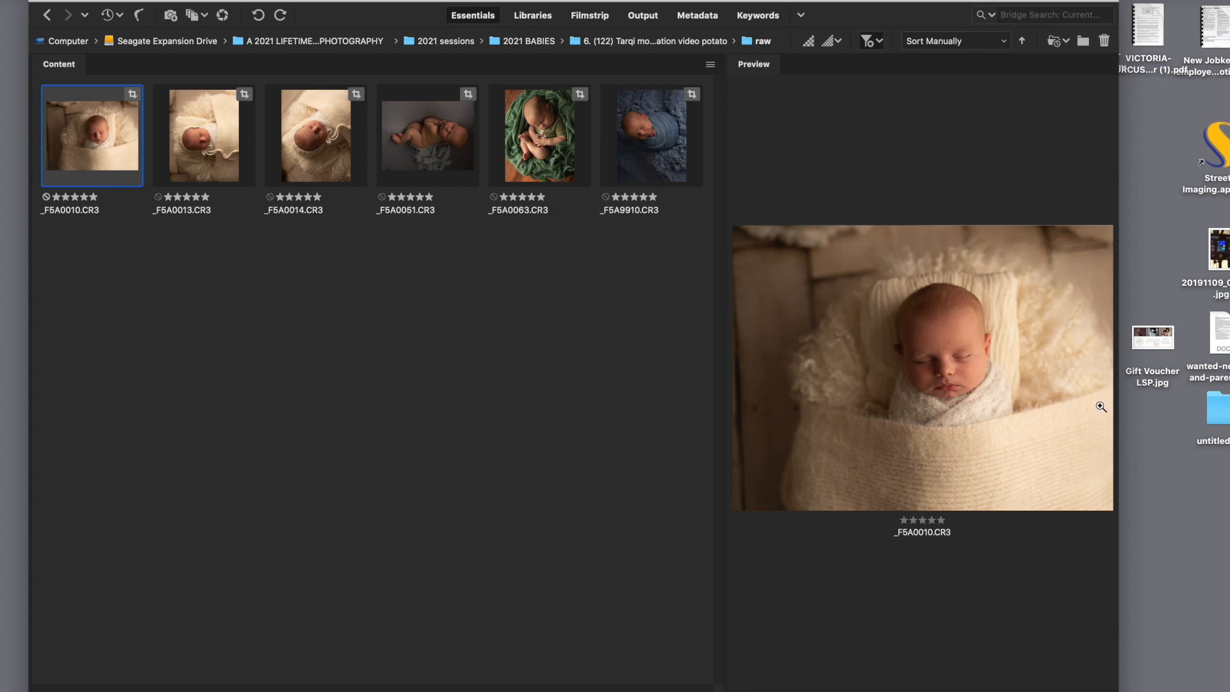
pyautogui.click(196, 141)
pyautogui.click(282, 140)
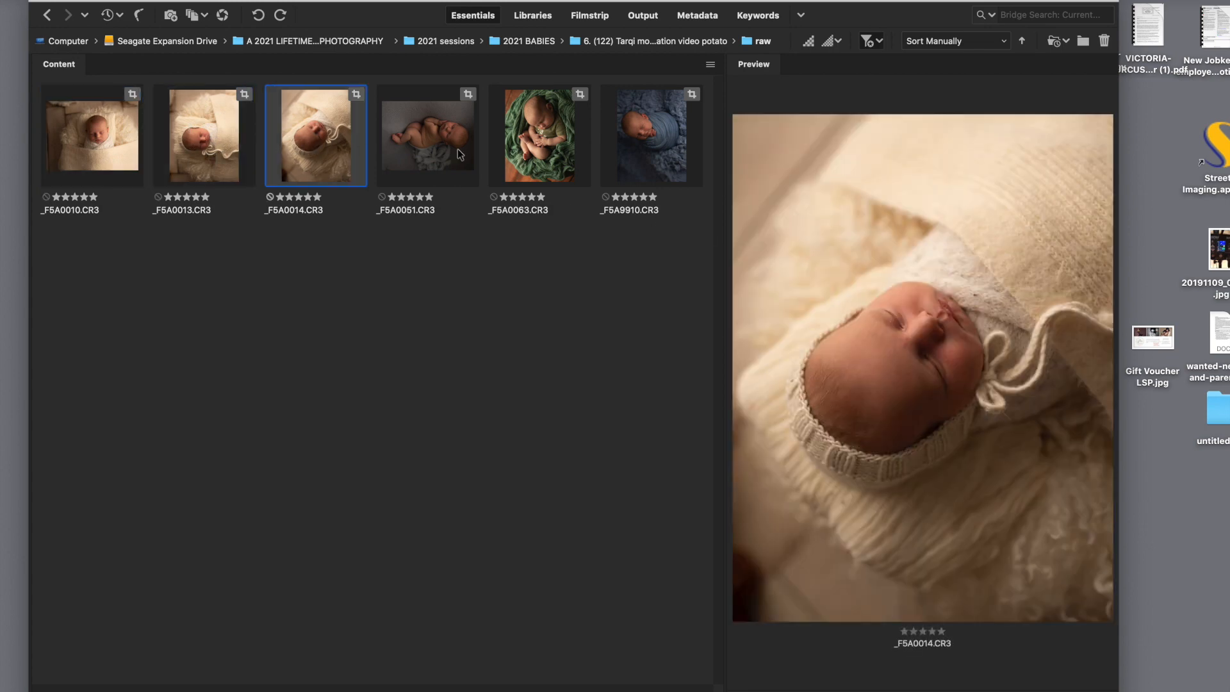
pyautogui.click(442, 152)
pyautogui.click(540, 142)
pyautogui.click(648, 144)
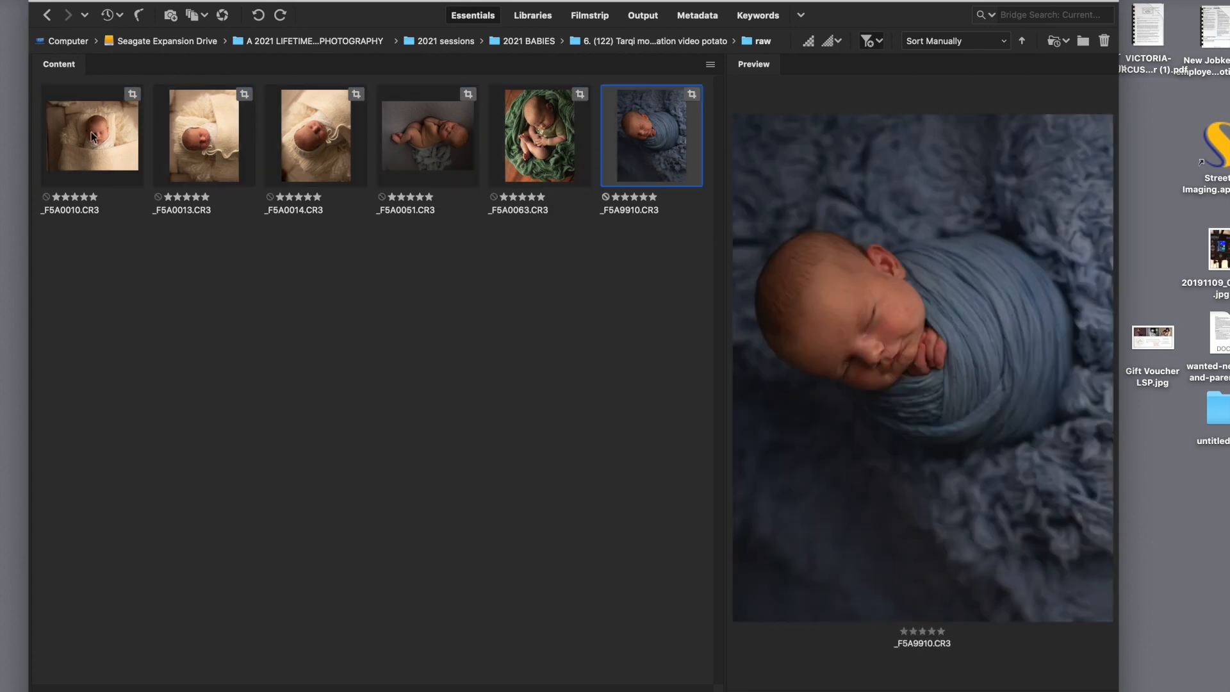
pyautogui.click(91, 132)
pyautogui.keyDown('shift'); pyautogui.click(643, 154); pyautogui.keyUp('shift')
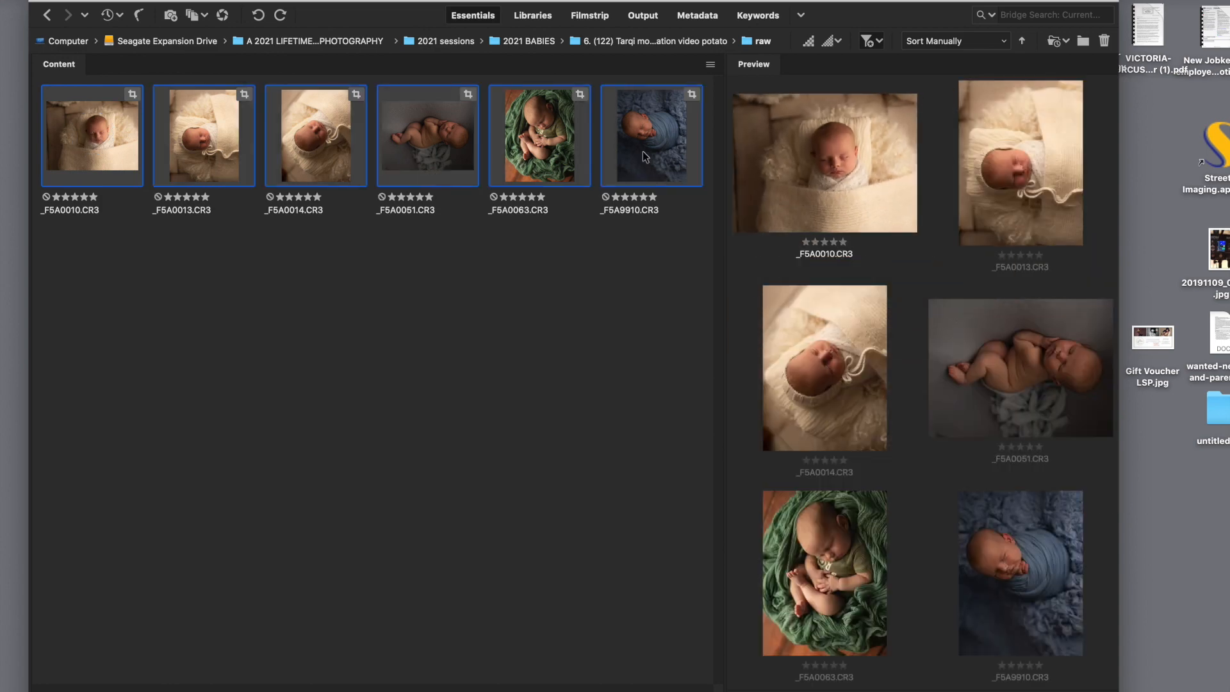
pyautogui.rightClick(643, 152)
pyautogui.click(706, 187)
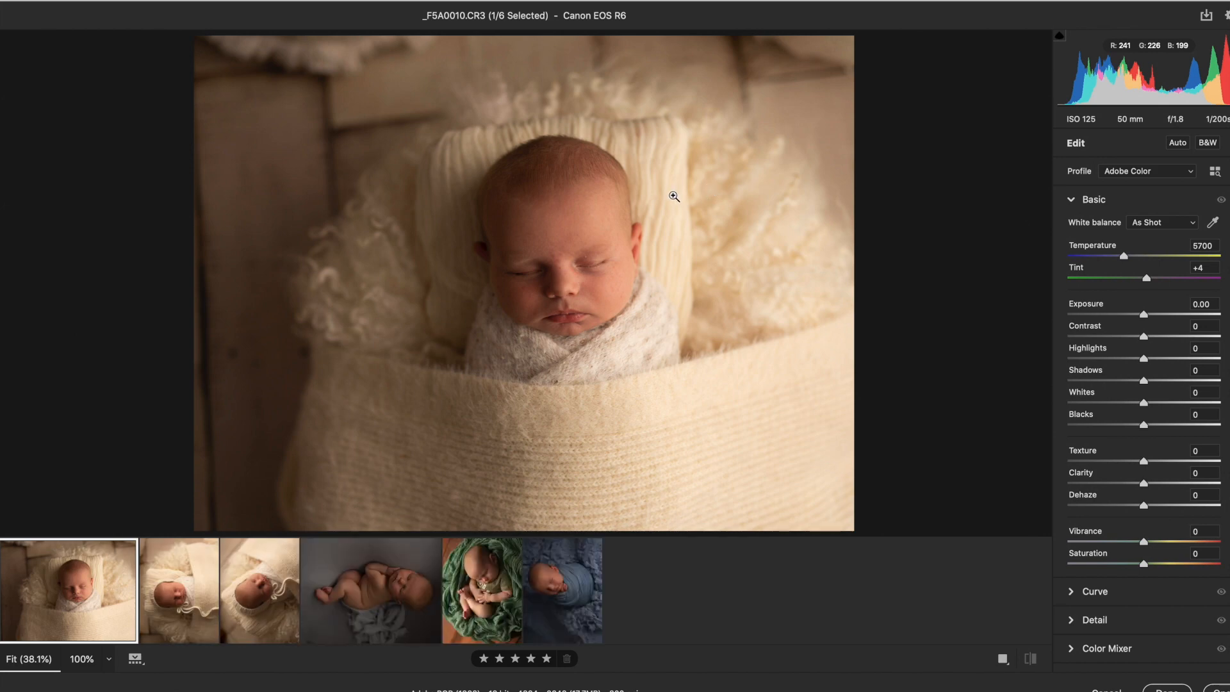
# Step: Rotate _F5A0013.CR3 and _F5A0014.CR3 90 degrees clockwise so the baby's head is upright
pyautogui.click(200, 609)
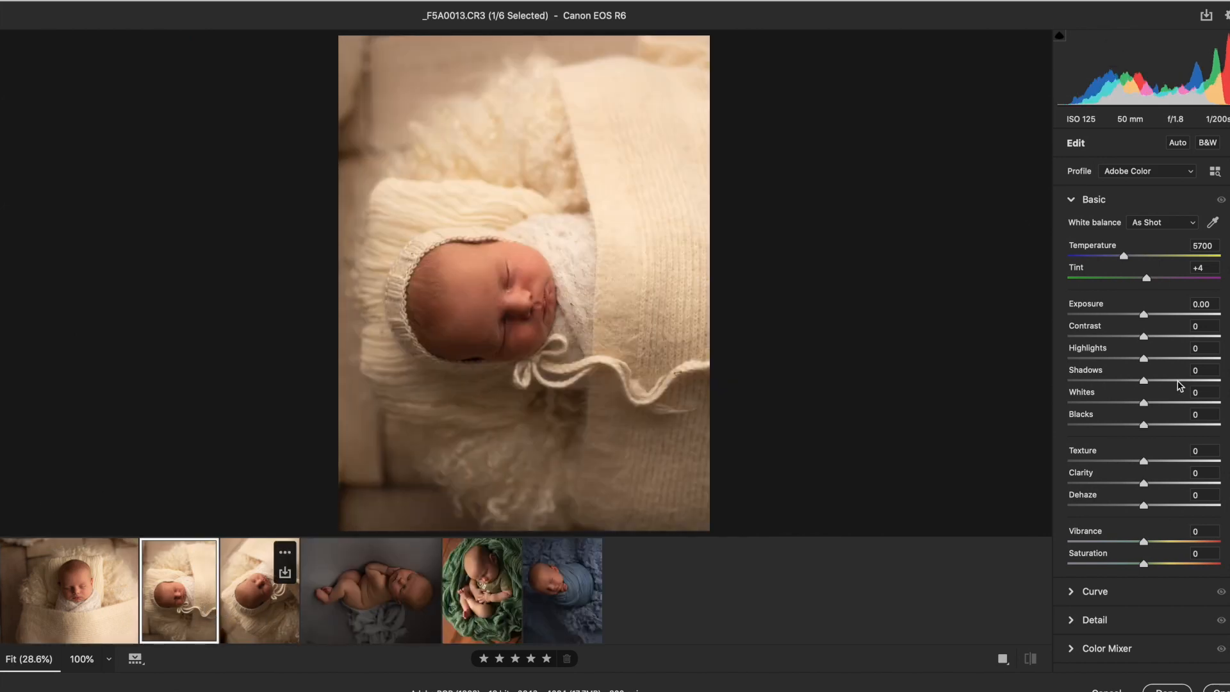
pyautogui.press('c')
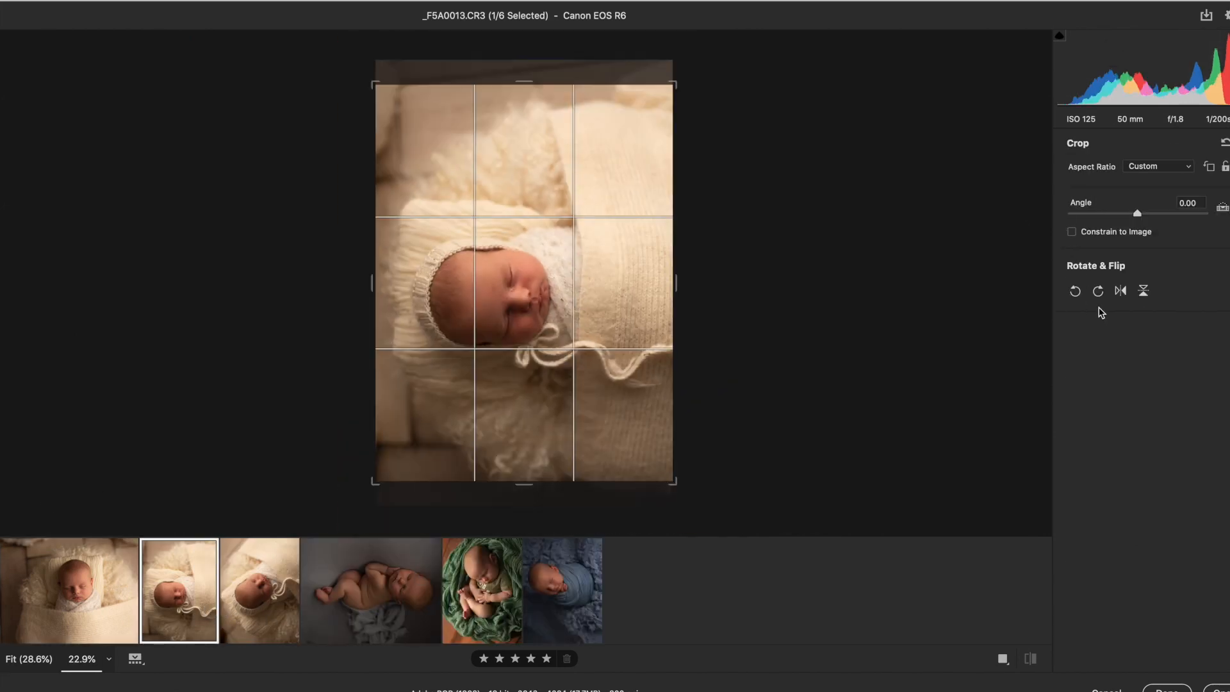
pyautogui.click(1097, 291)
pyautogui.click(346, 564)
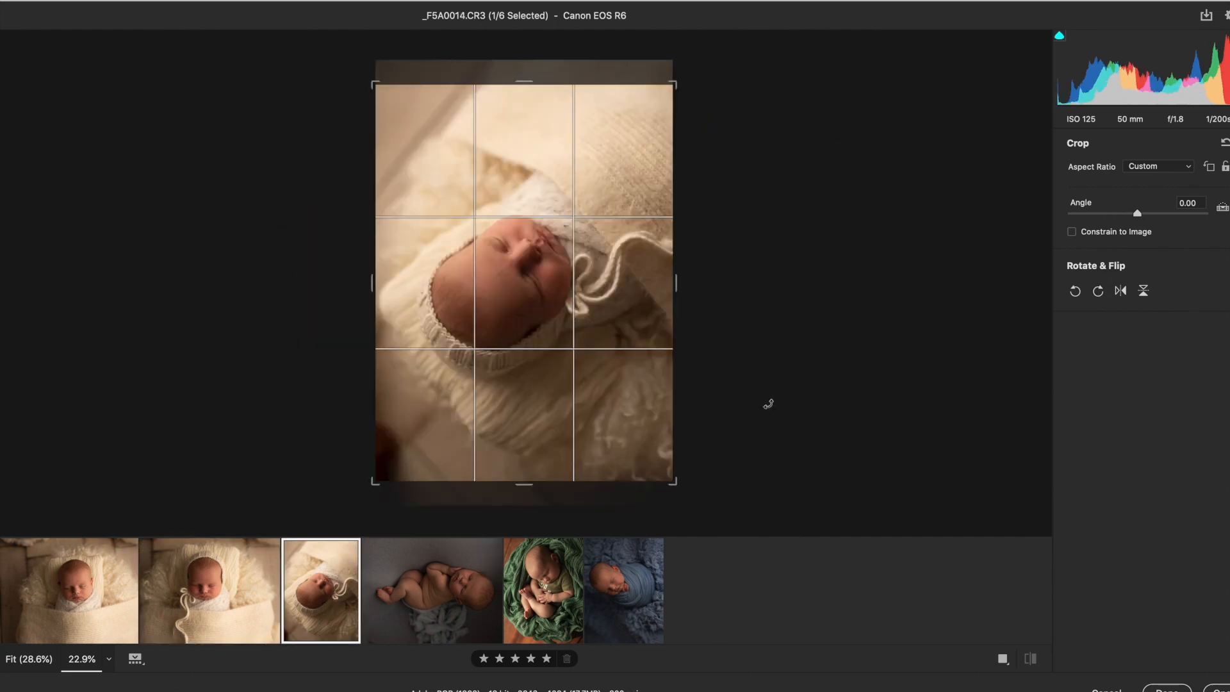
pyautogui.click(1098, 291)
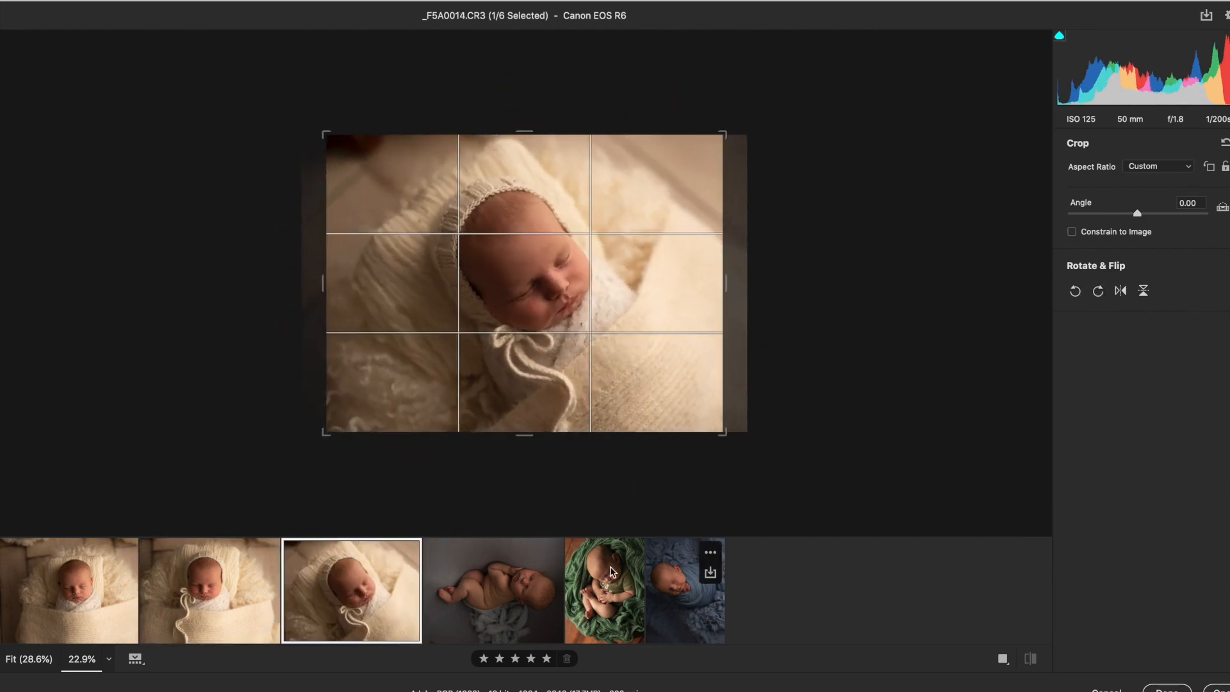
# Step: Rotate _F5A0051.CR3 by 180 degrees, using two counterclockwise quarter turns
pyautogui.click(515, 583)
pyautogui.click(1075, 292)
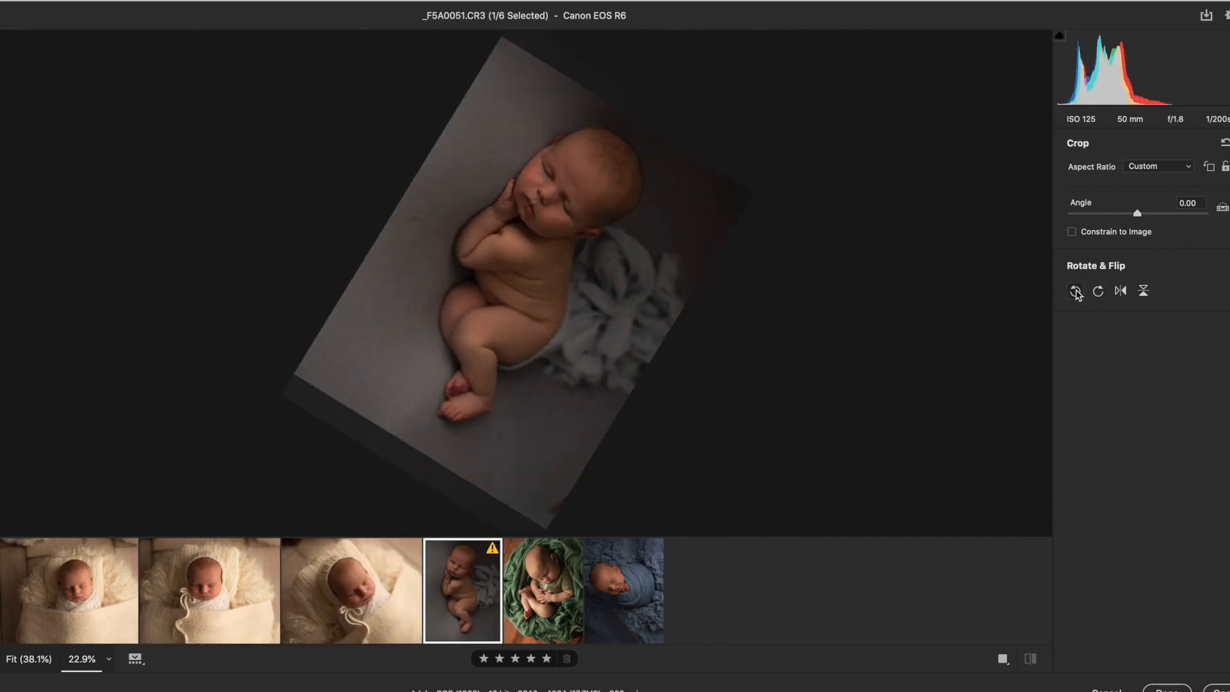
pyautogui.click(1076, 291)
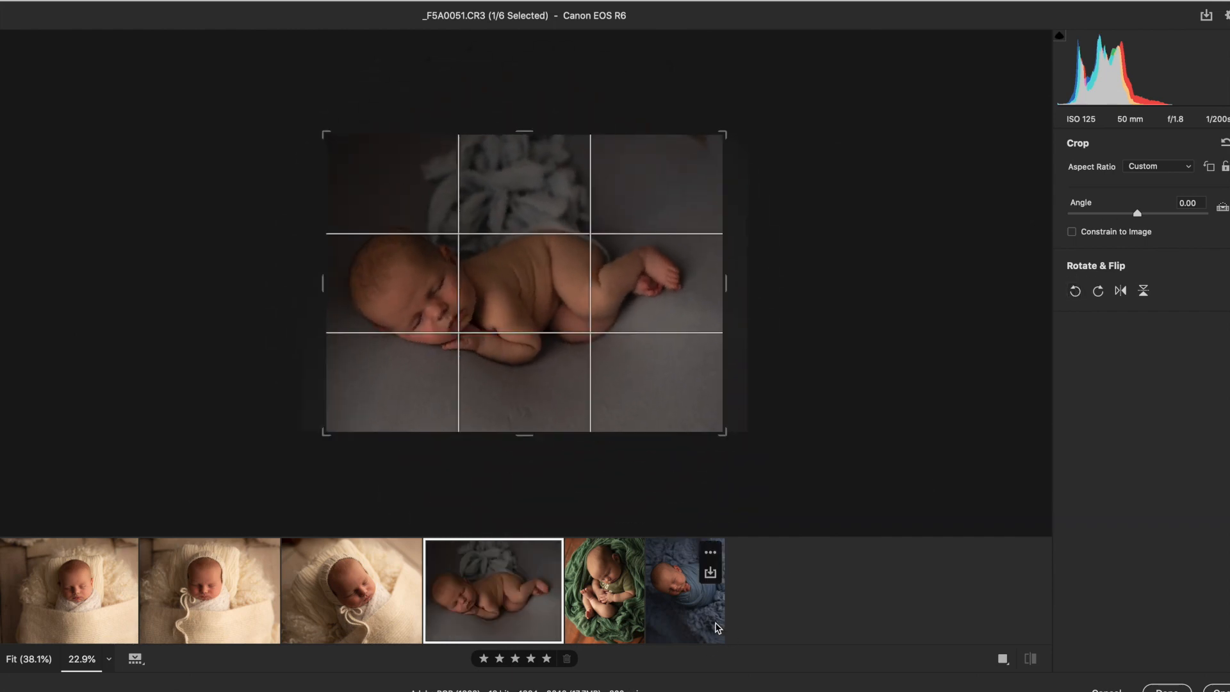
# Step: Rotate _F5A0063.CR3 and _F5A9910.CR3 90 degrees clockwise
pyautogui.click(624, 563)
pyautogui.click(1099, 291)
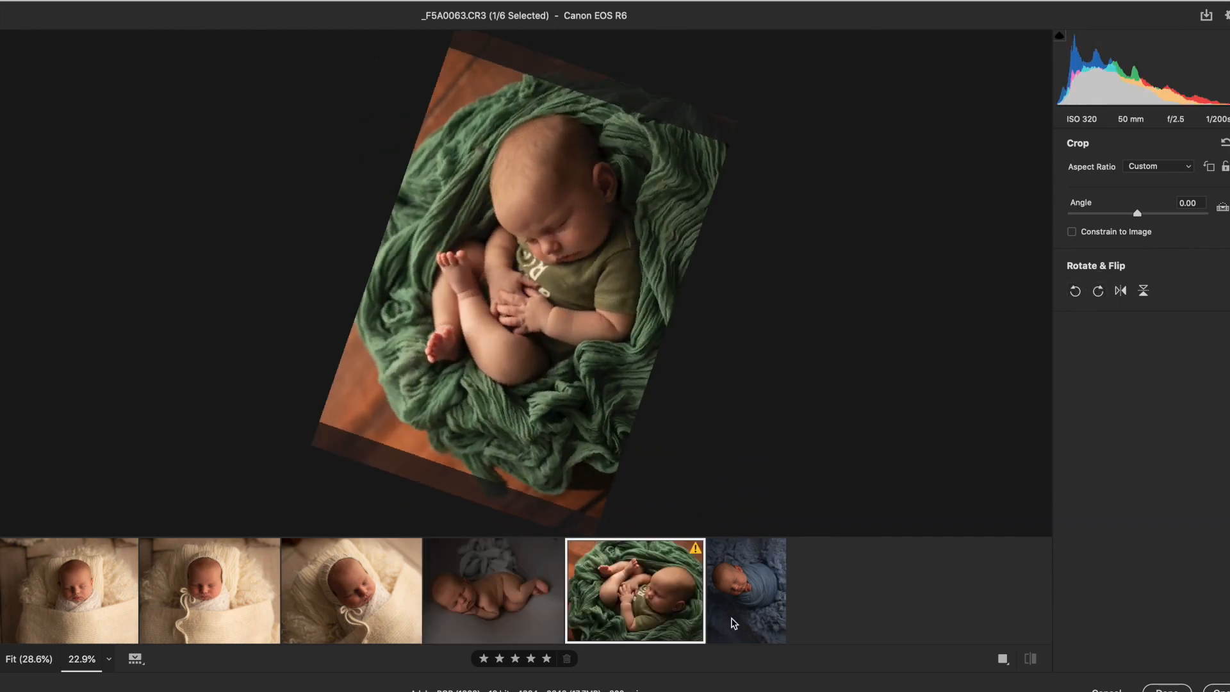
pyautogui.press('Right')
pyautogui.click(1099, 292)
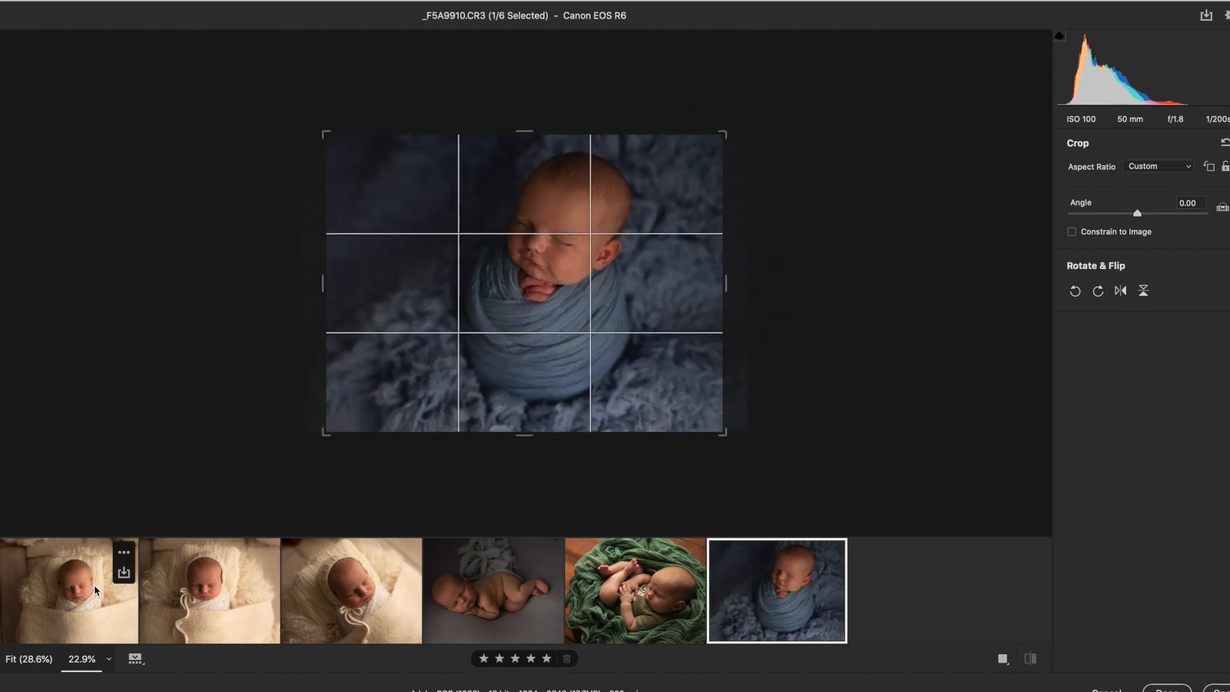
# Step: Try the vb origin 3 preset on _F5A0010.CR3, then apply vb origin 2 to it instead
pyautogui.click(77, 589)
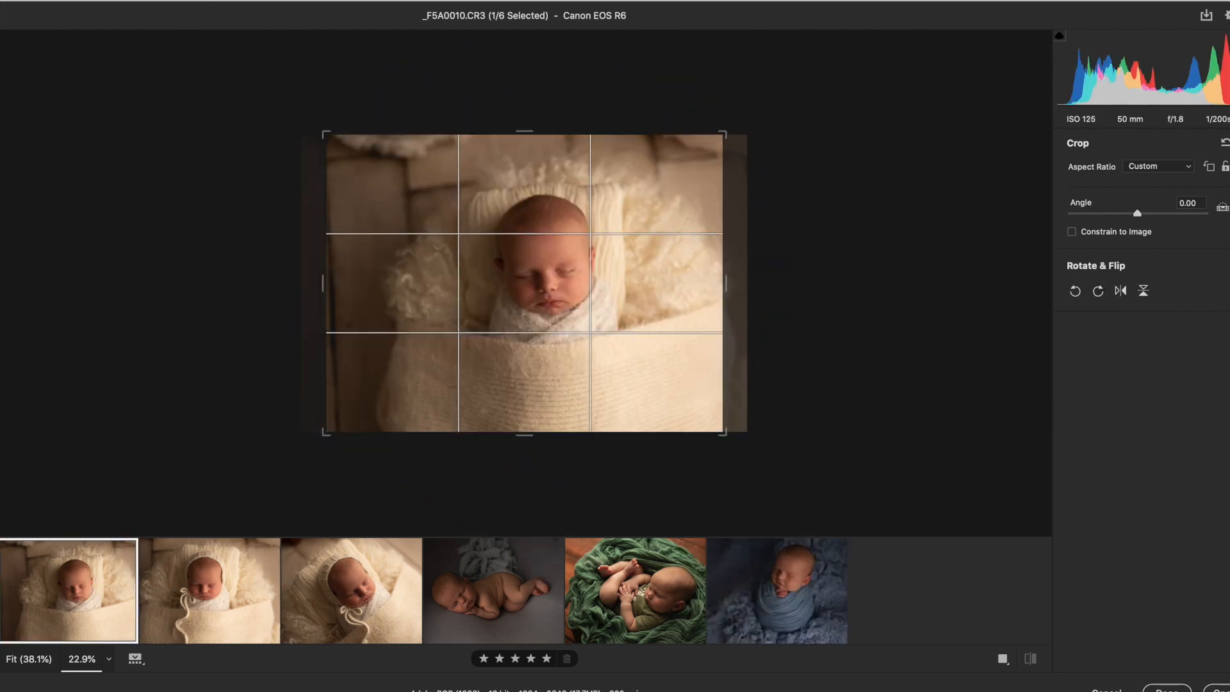
pyautogui.press('e')
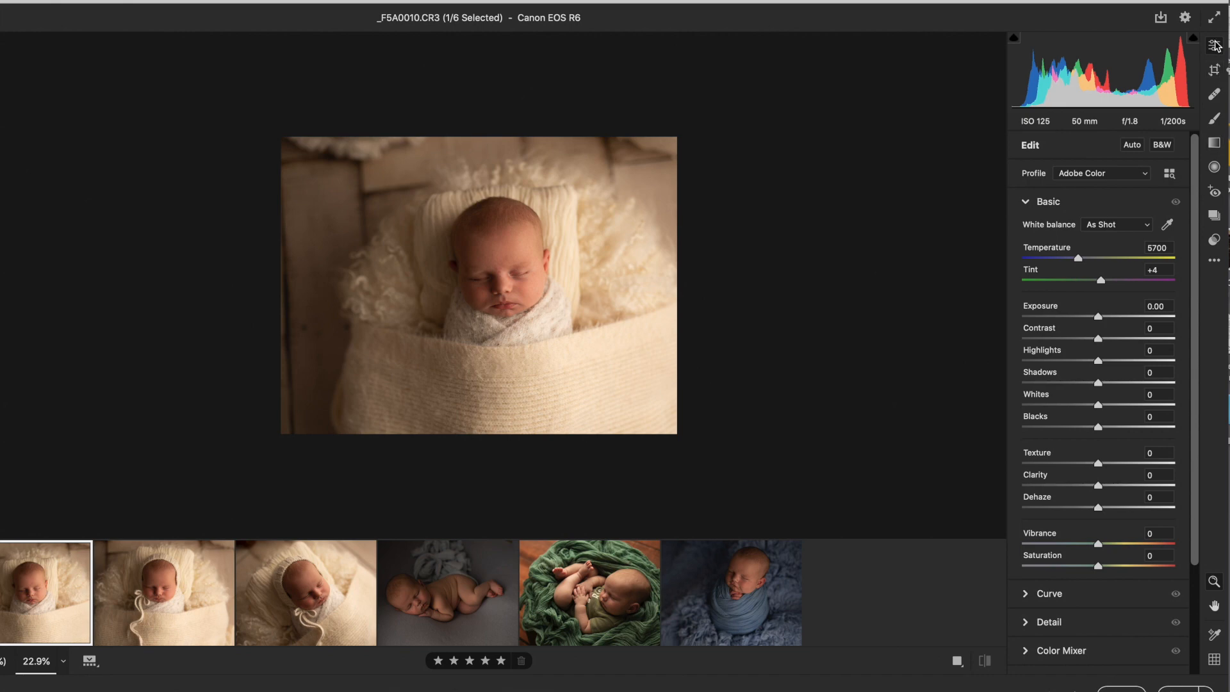
pyautogui.click(1214, 242)
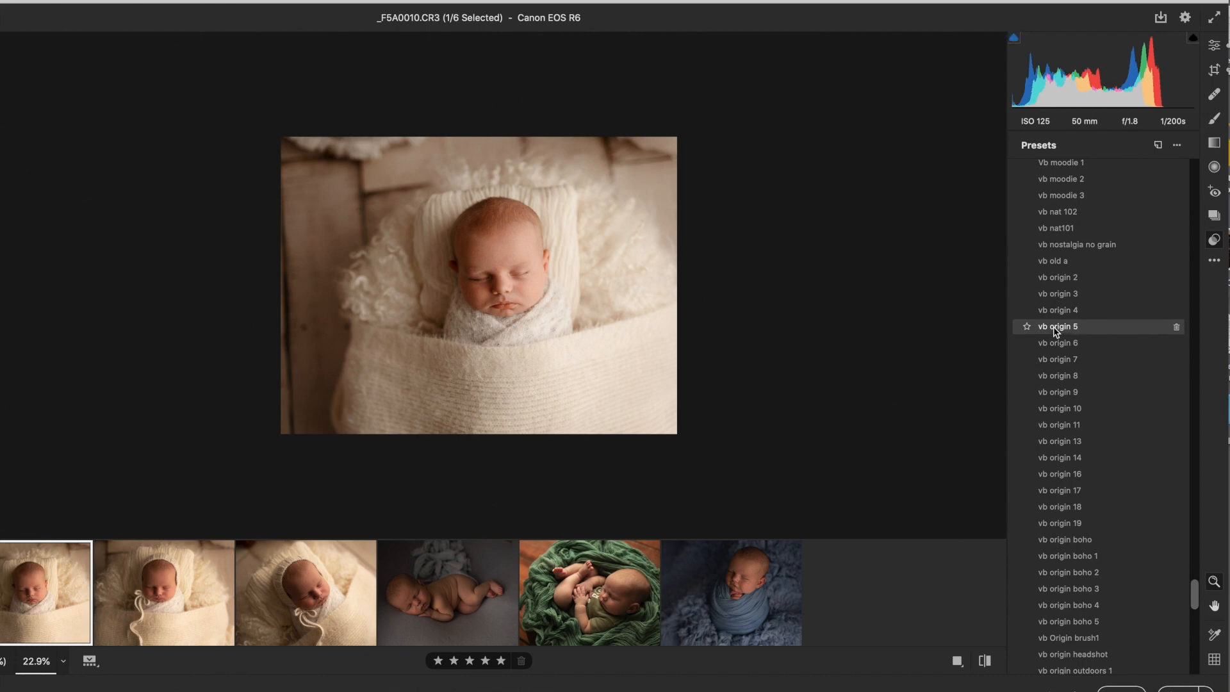
pyautogui.click(1063, 292)
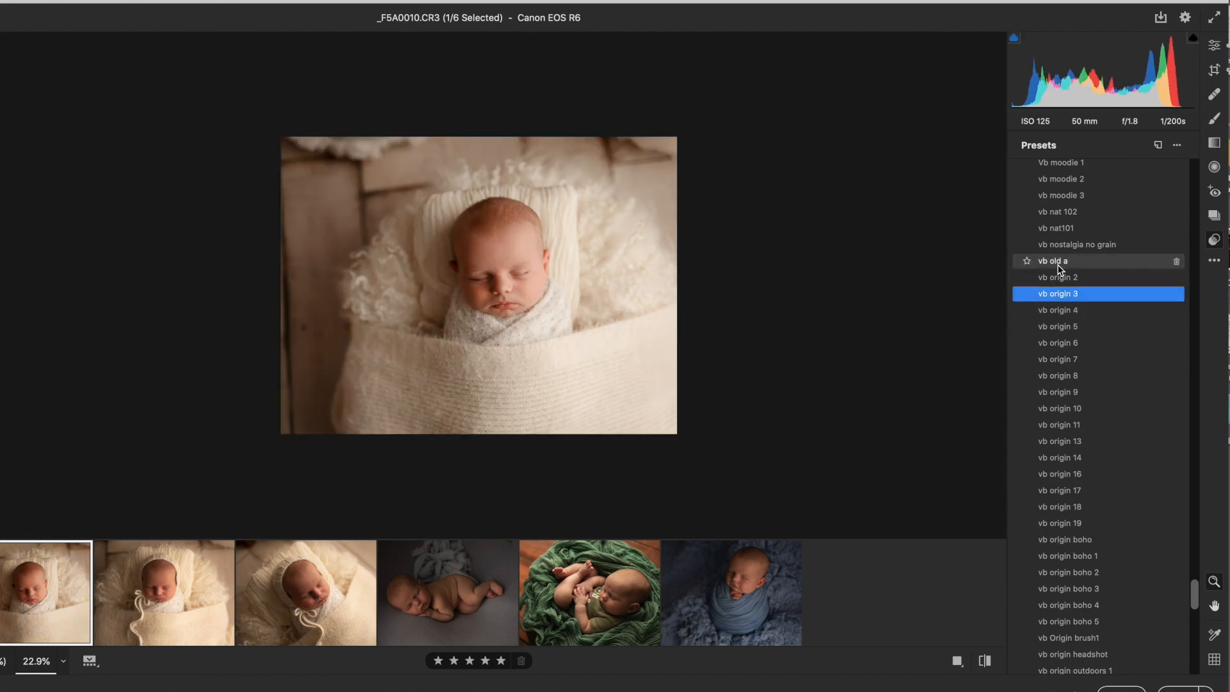
pyautogui.click(1060, 277)
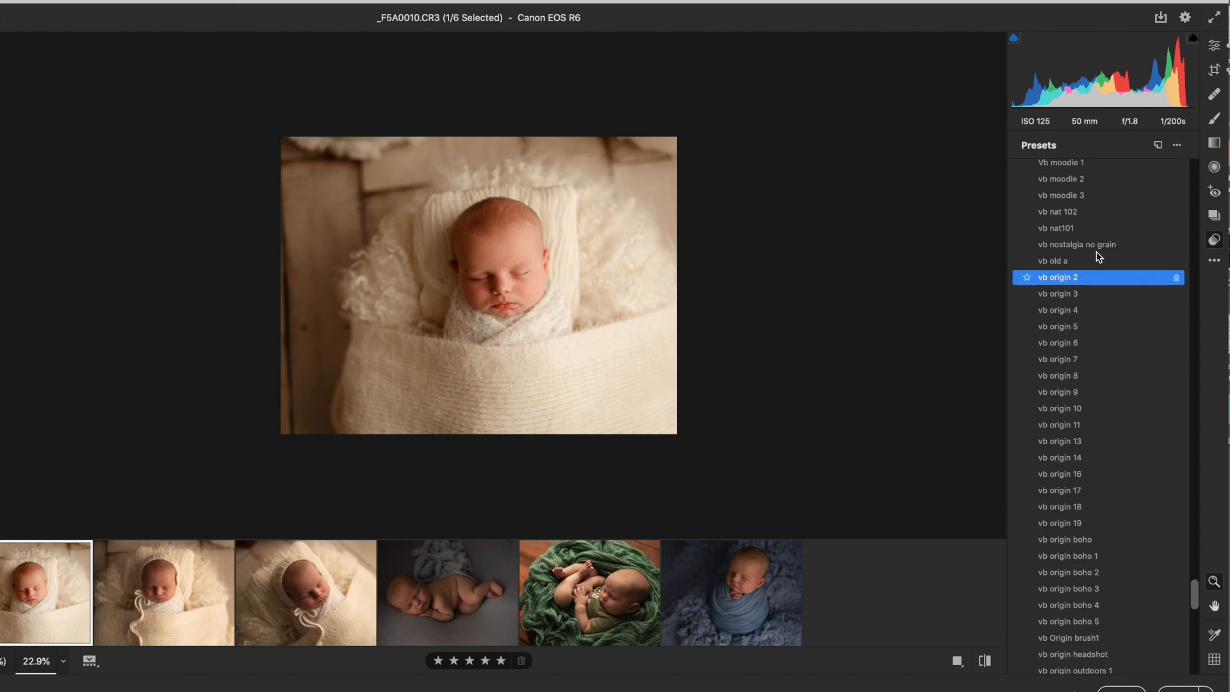
# Step: Select all six photos and synchronize the edit settings of _F5A0010.CR3 to the others
pyautogui.click(1215, 46)
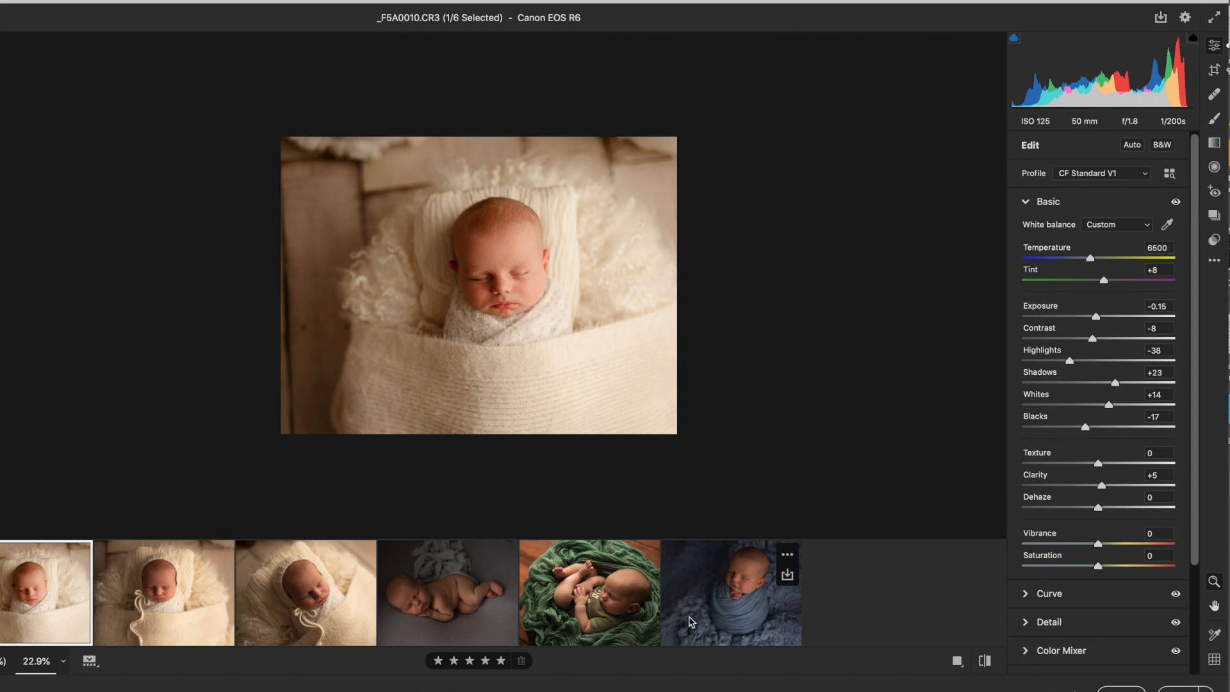
pyautogui.keyDown('shift'); pyautogui.click(734, 615); pyautogui.keyUp('shift')
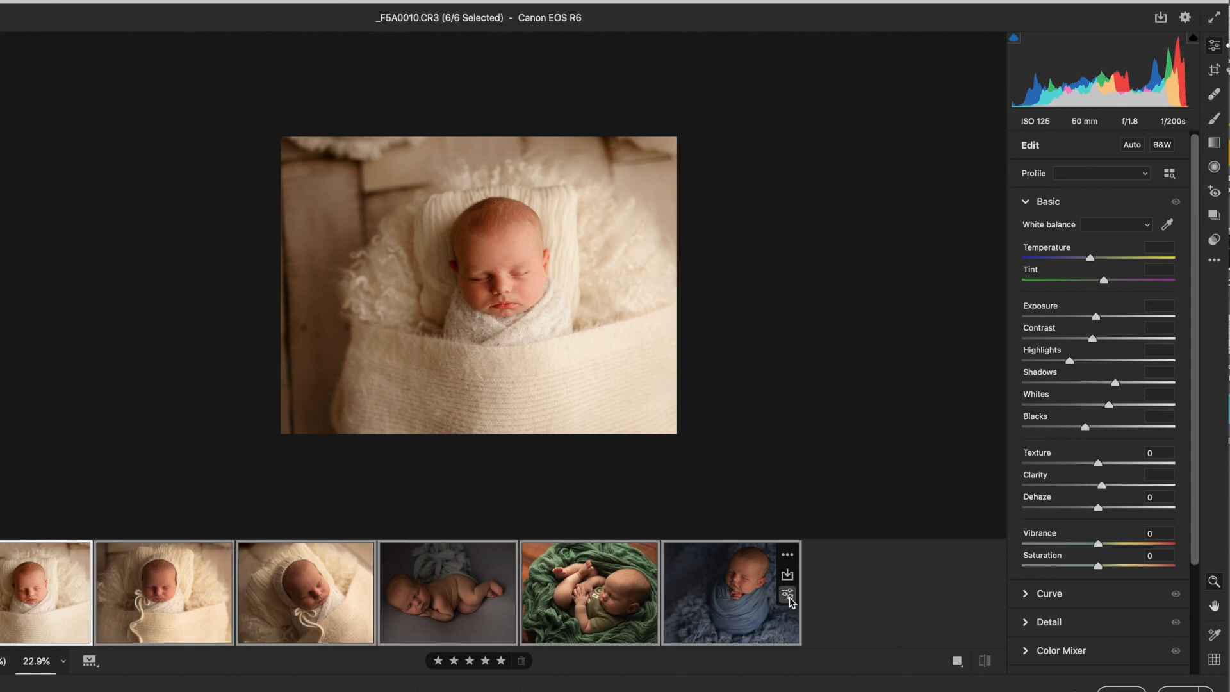
pyautogui.moveTo(795, 608)
pyautogui.click(787, 594)
pyautogui.click(800, 122)
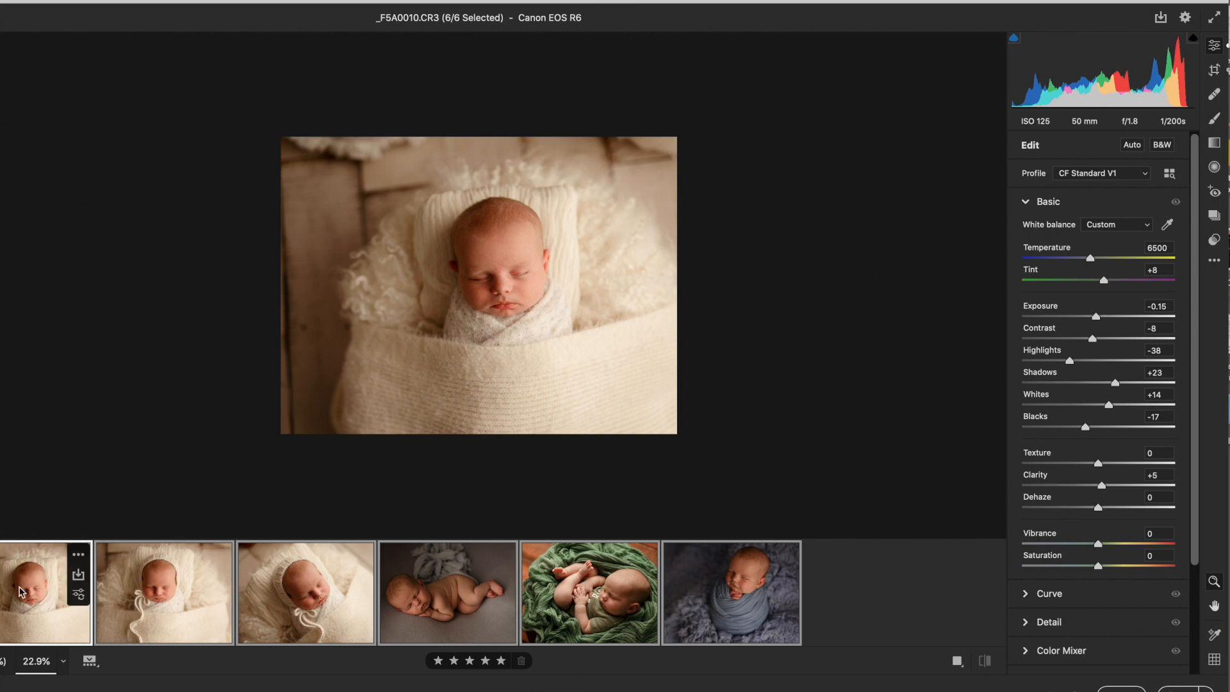
# Step: Lower the highlights of _F5A0013.CR3 to -61
pyautogui.click(21, 591)
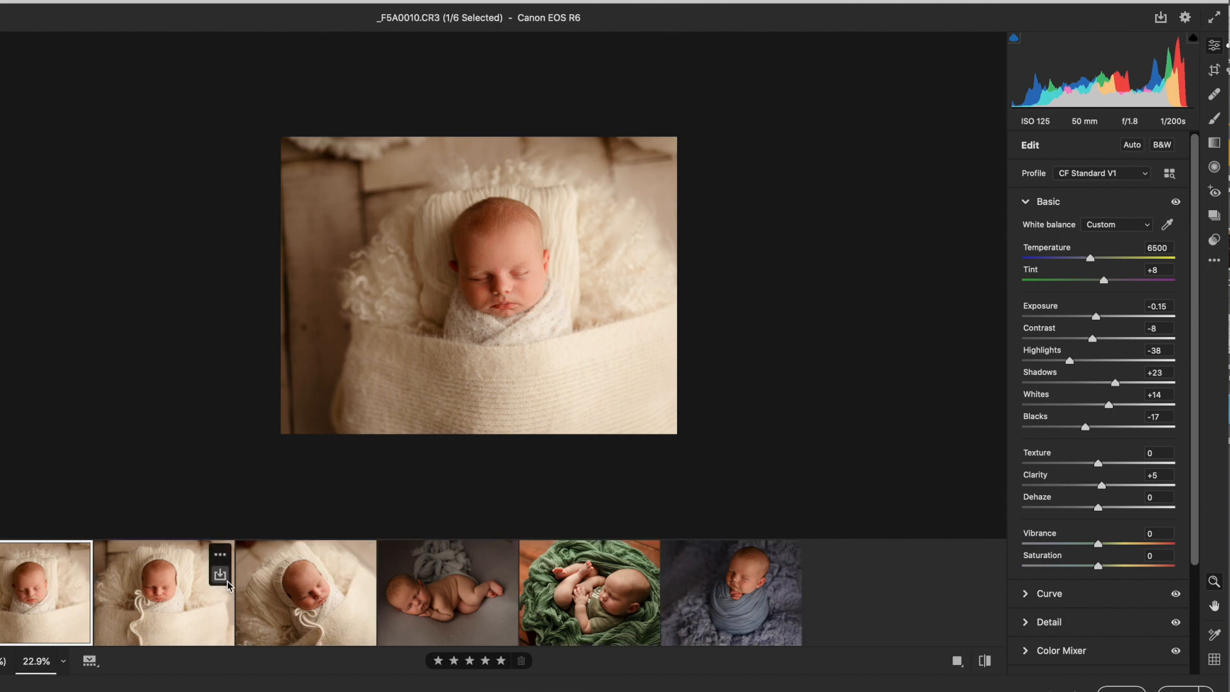
pyautogui.click(197, 607)
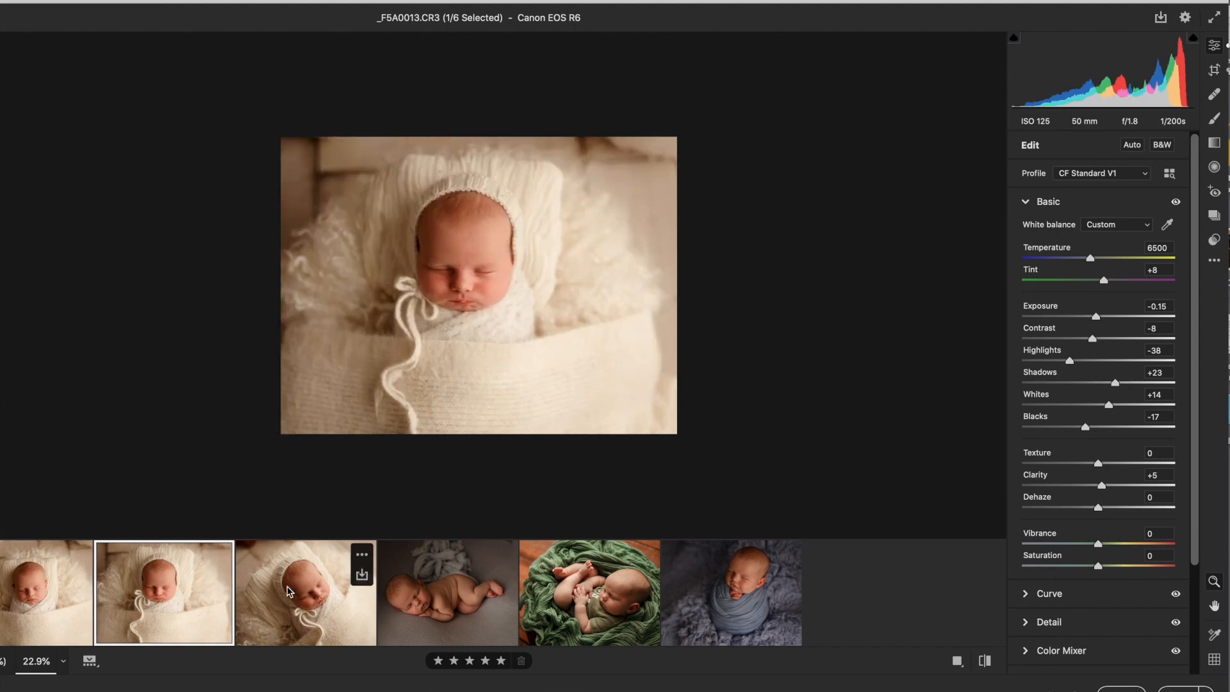
pyautogui.click(1069, 361)
pyautogui.moveTo(1068, 360); pyautogui.dragTo(1051, 362)
# Step: Lower the highlights of _F5A0014.CR3 to -61
pyautogui.click(320, 579)
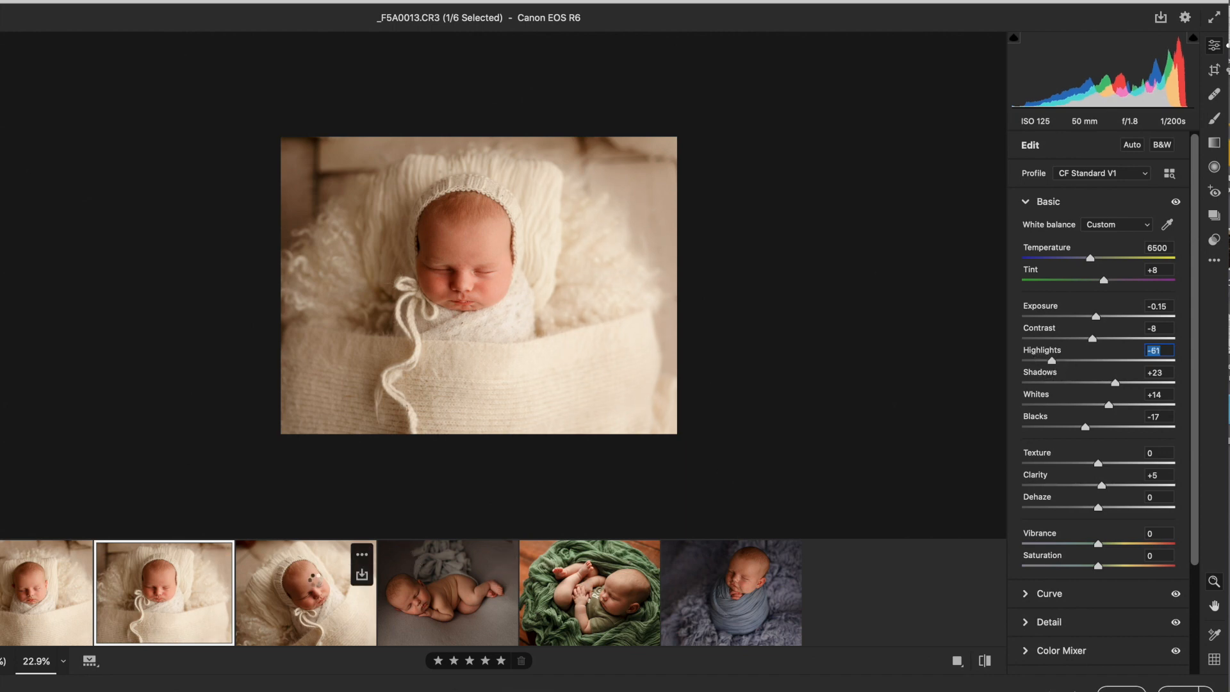
pyautogui.click(1068, 361)
pyautogui.moveTo(1068, 361); pyautogui.dragTo(1051, 363)
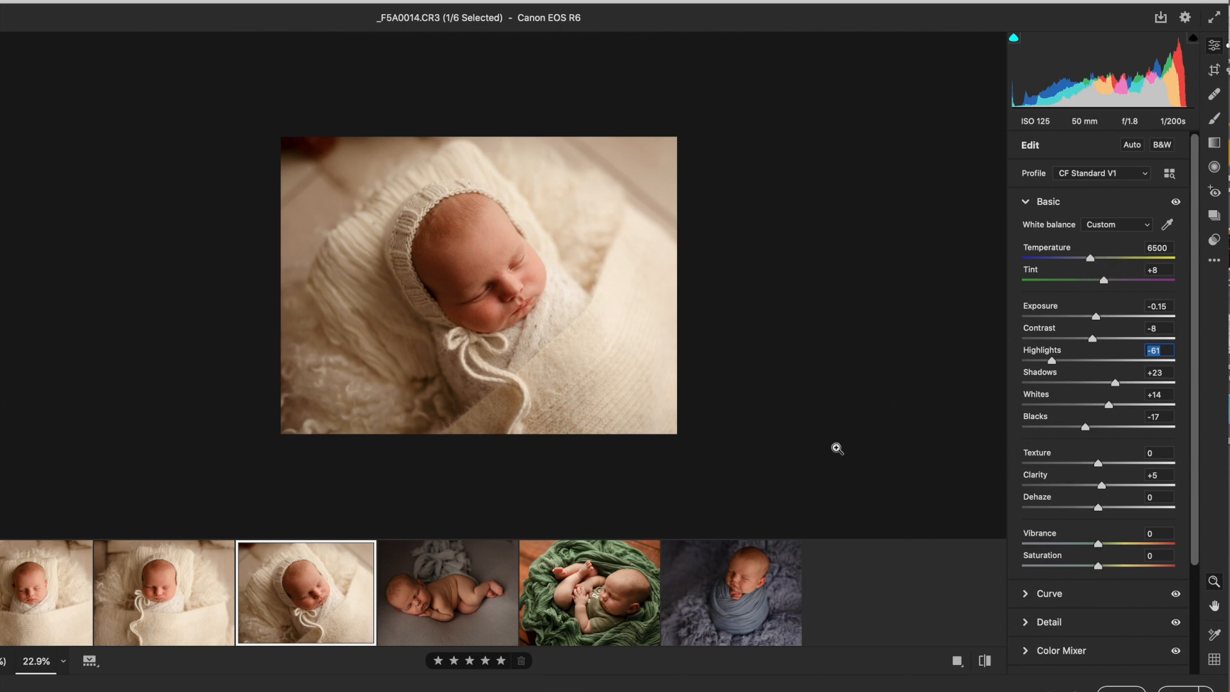
# Step: Set the exposure of _F5A0051.CR3 to +0.40, its highlights to -22 and its shadows to +20
pyautogui.click(467, 610)
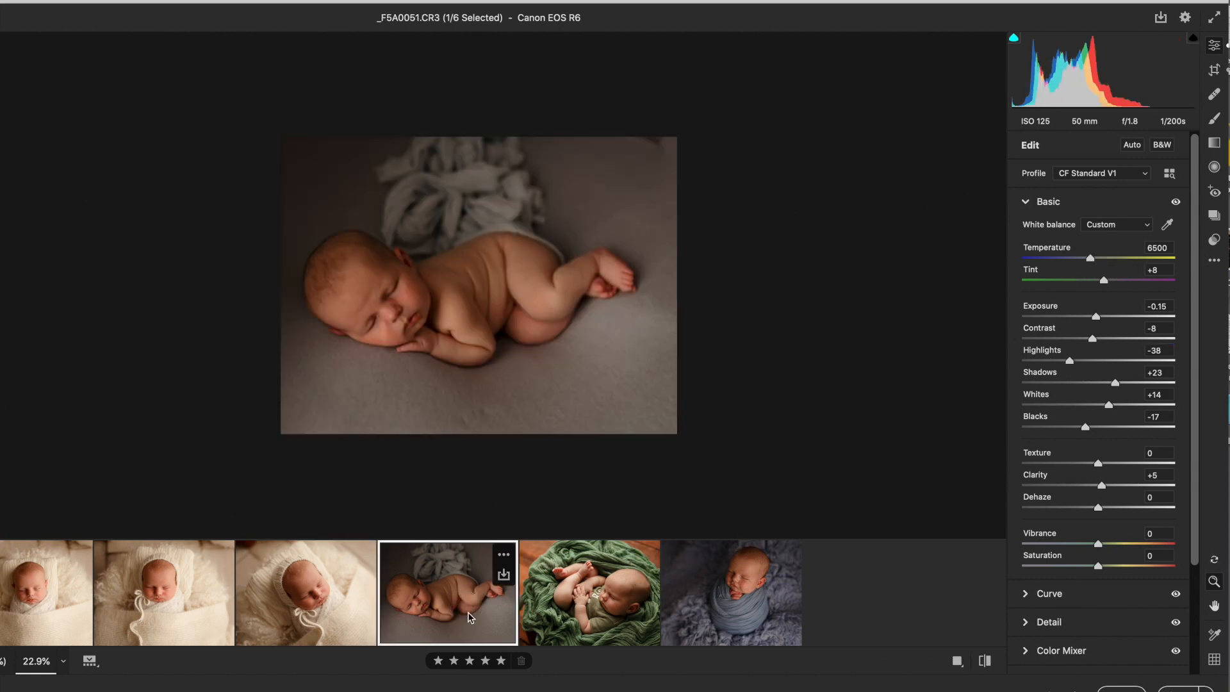
pyautogui.moveTo(1095, 314); pyautogui.dragTo(1103, 320)
pyautogui.click(1102, 317)
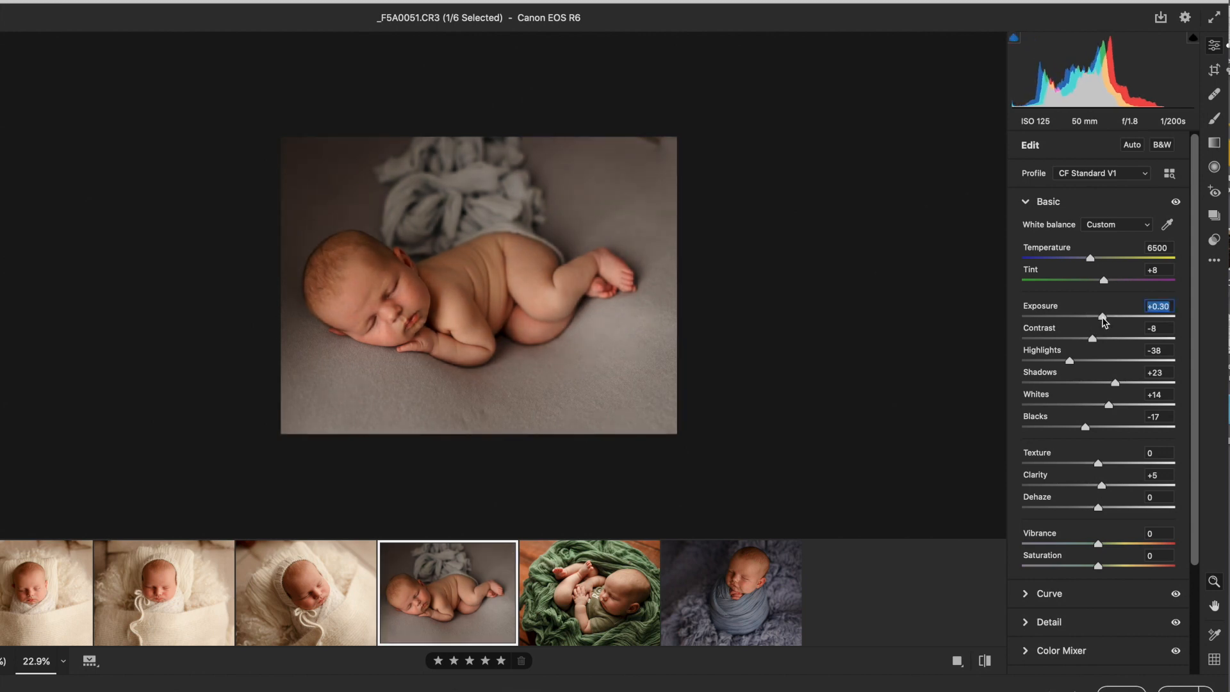
pyautogui.moveTo(1073, 368); pyautogui.dragTo(1084, 367)
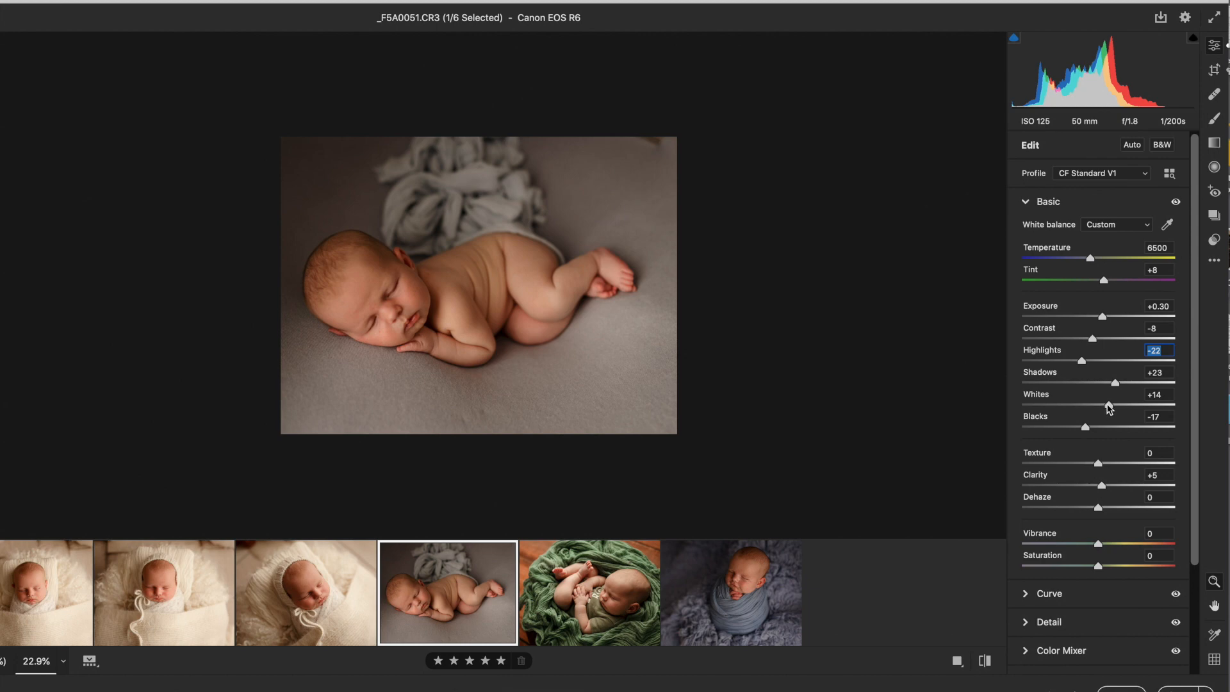
pyautogui.moveTo(1117, 386)
pyautogui.mouseDown()
pyautogui.moveTo(1133, 384)
pyautogui.moveTo(1115, 384)
pyautogui.mouseUp()
pyautogui.moveTo(1101, 317); pyautogui.dragTo(1107, 322)
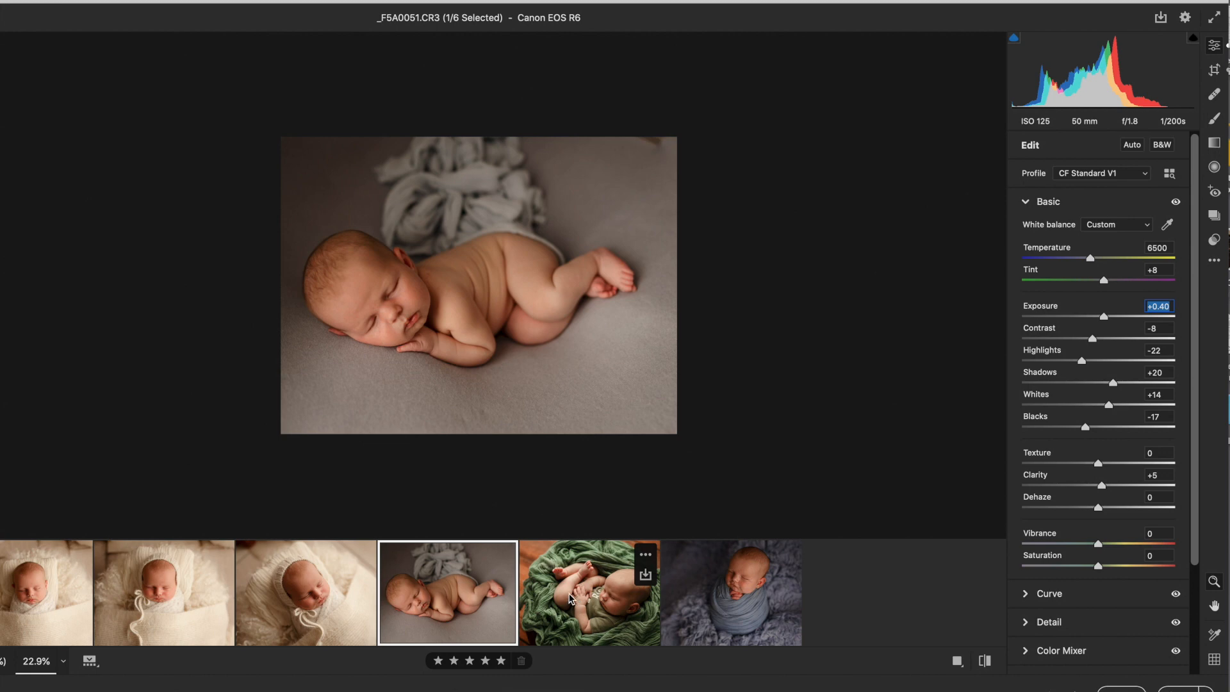
# Step: Lower the highlights of _F5A0063.CR3
pyautogui.click(571, 597)
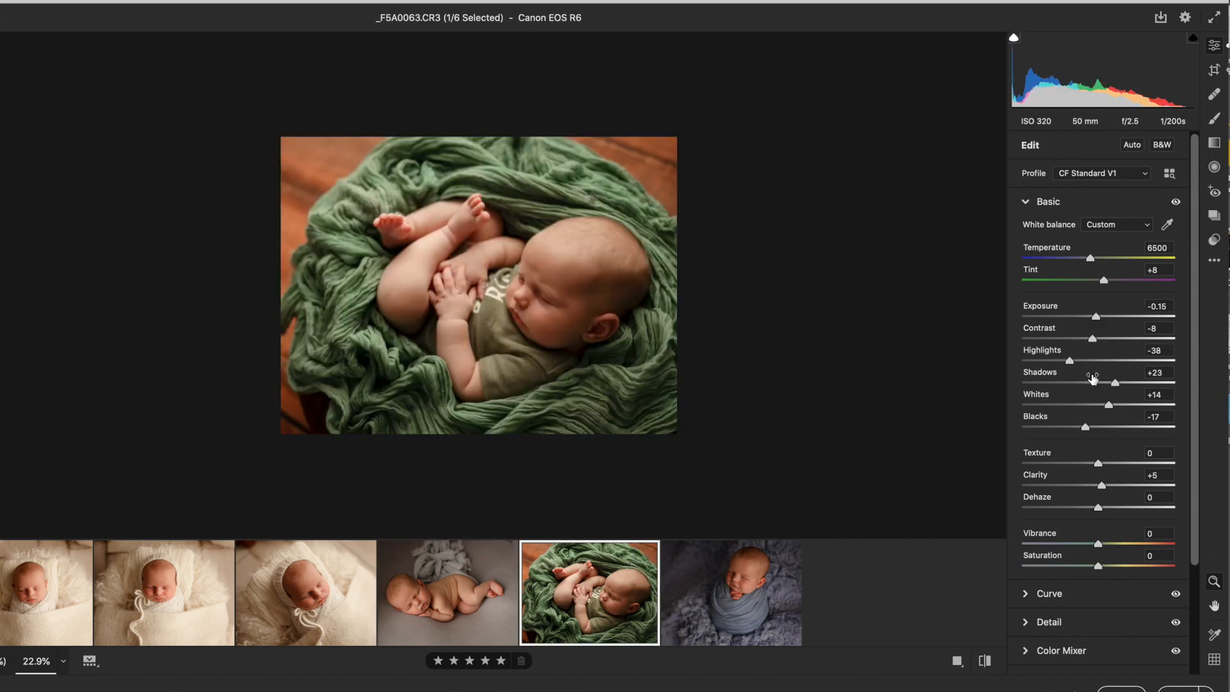
pyautogui.moveTo(1069, 362); pyautogui.dragTo(1058, 361)
# Step: Set the exposure of _F5A9910.CR3 to +0.15 and its shadows to +36
pyautogui.click(701, 603)
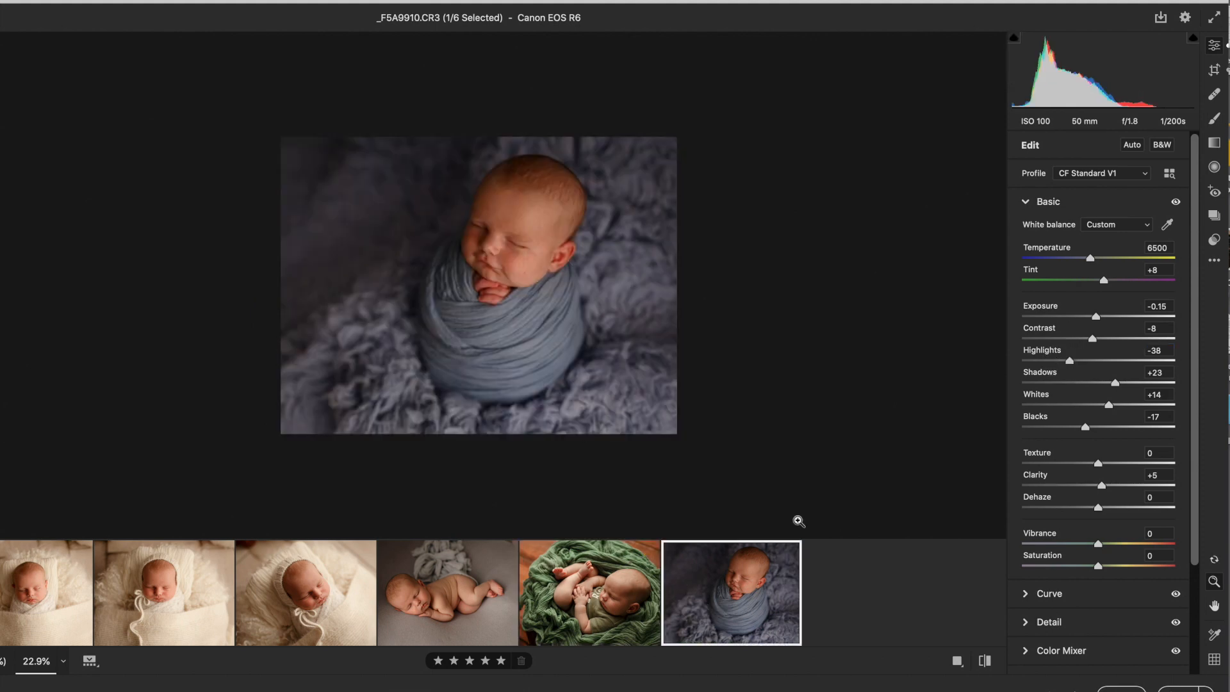
pyautogui.moveTo(1102, 324); pyautogui.dragTo(1104, 322)
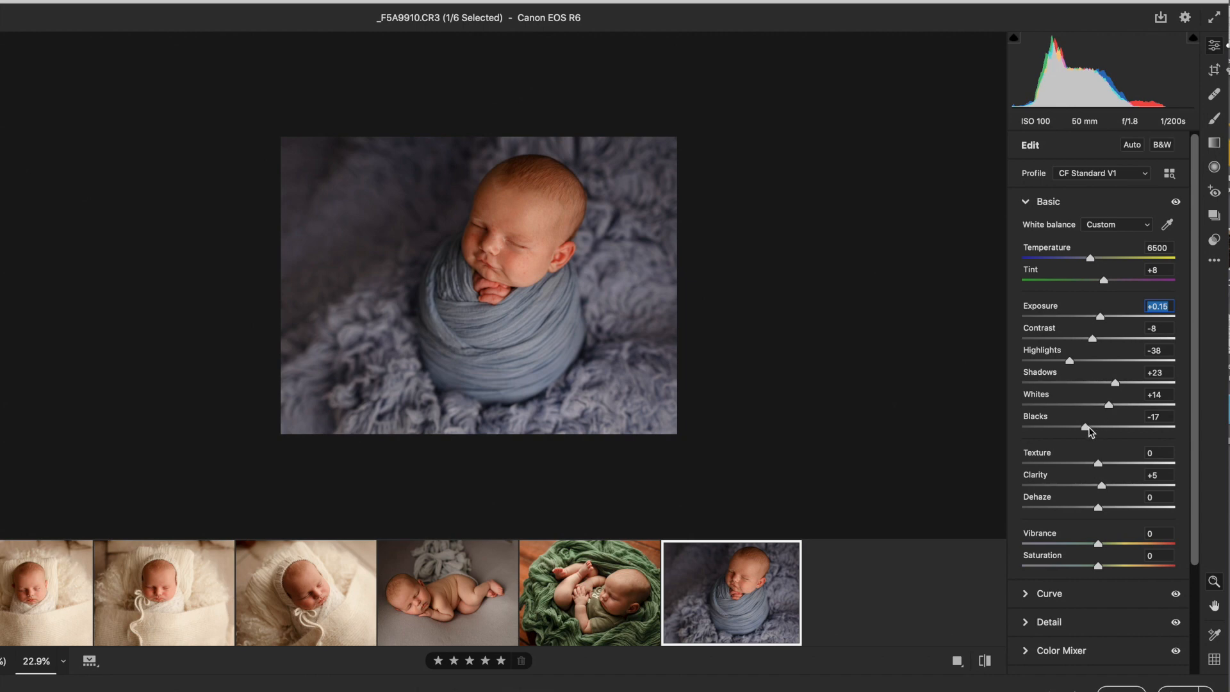
pyautogui.moveTo(1114, 383); pyautogui.dragTo(1124, 385)
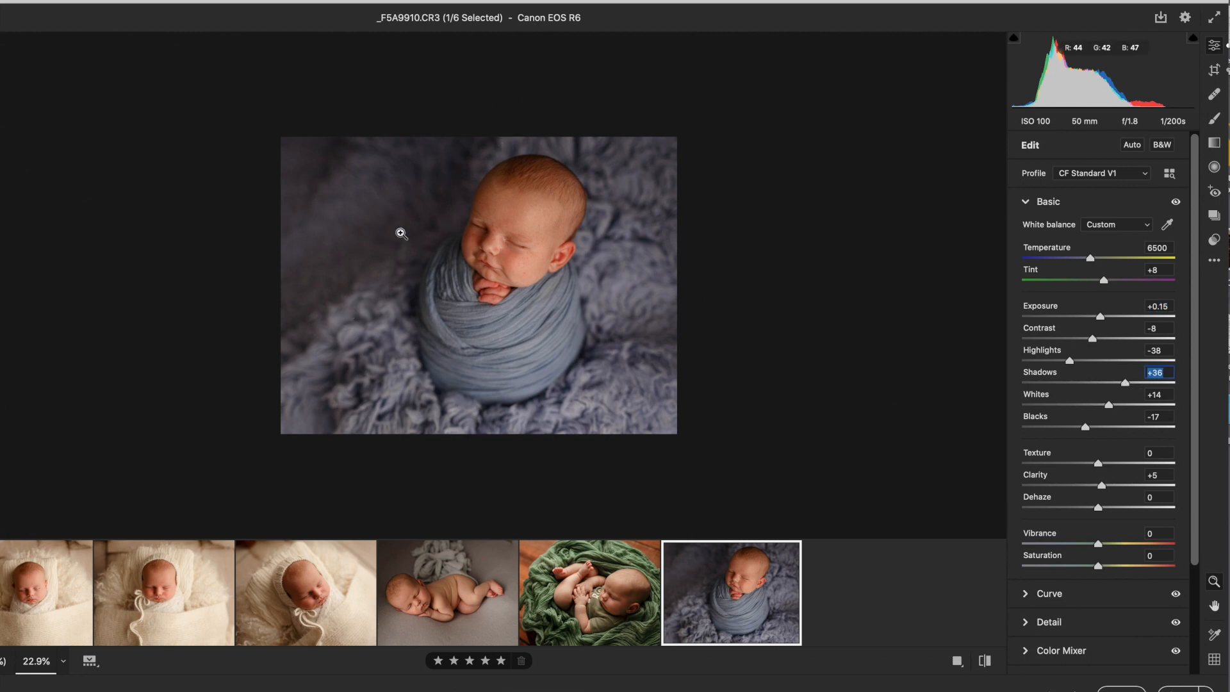
# Step: Select all six photos and save them as JPEGs to the T folder inside 2021 sessions
pyautogui.click(456, 596)
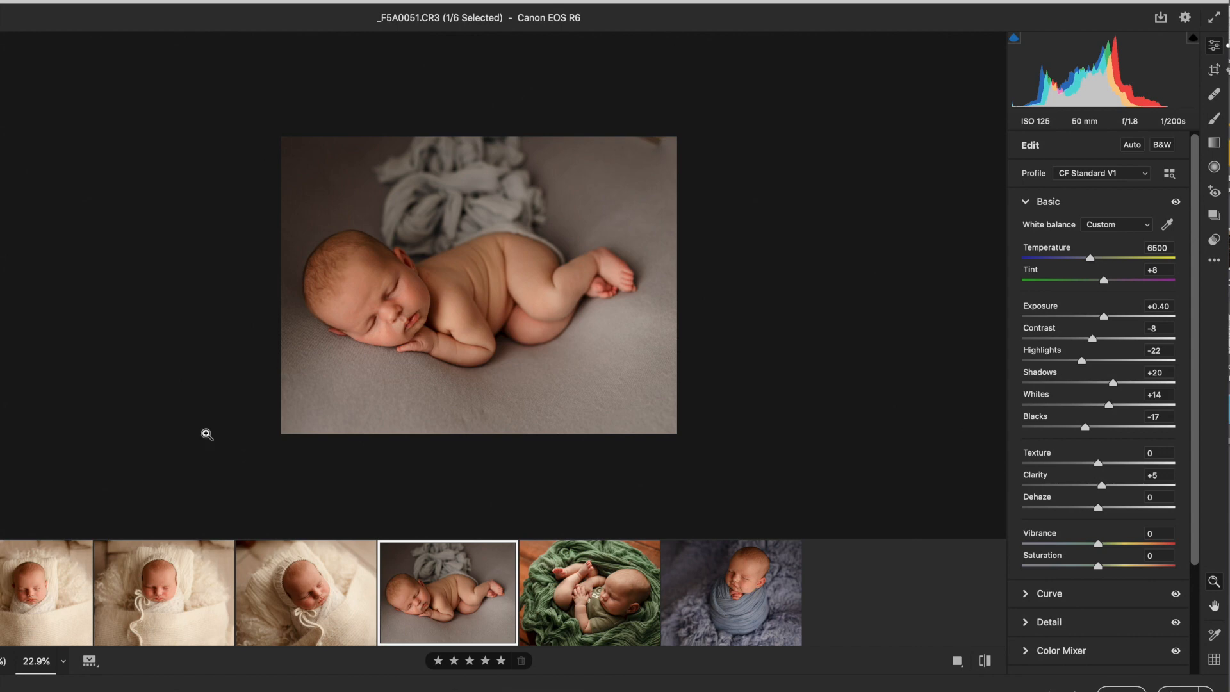
pyautogui.click(44, 598)
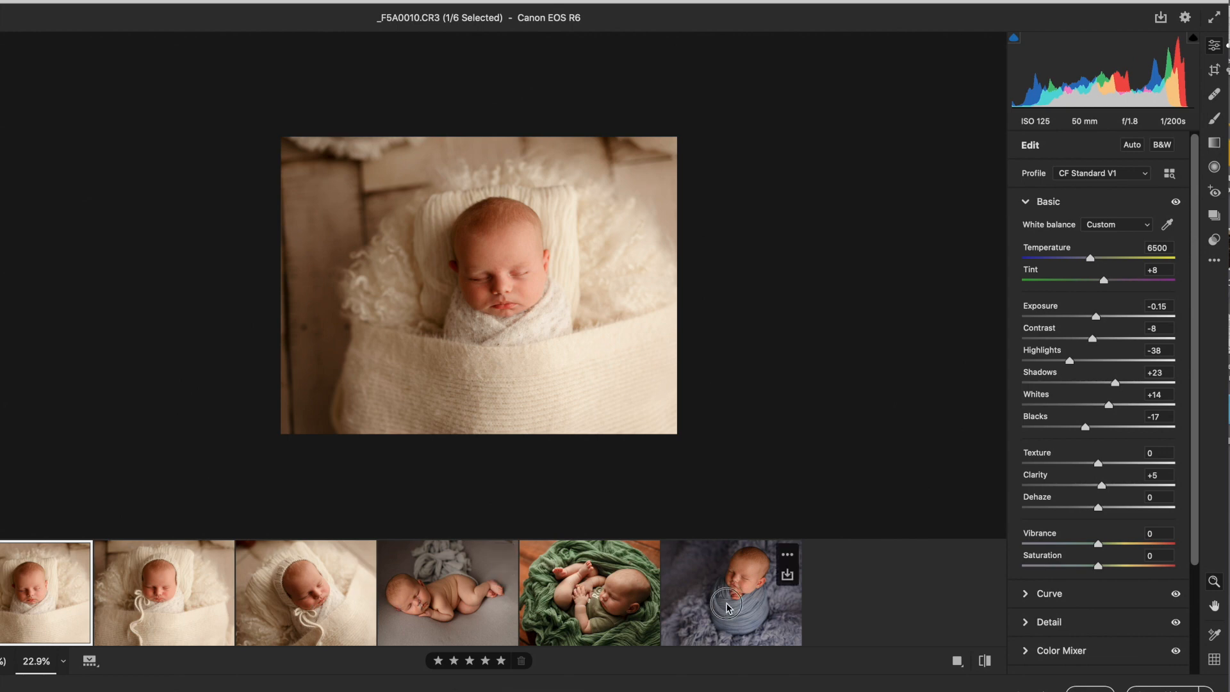
pyautogui.keyDown('shift'); pyautogui.click(713, 598); pyautogui.keyUp('shift')
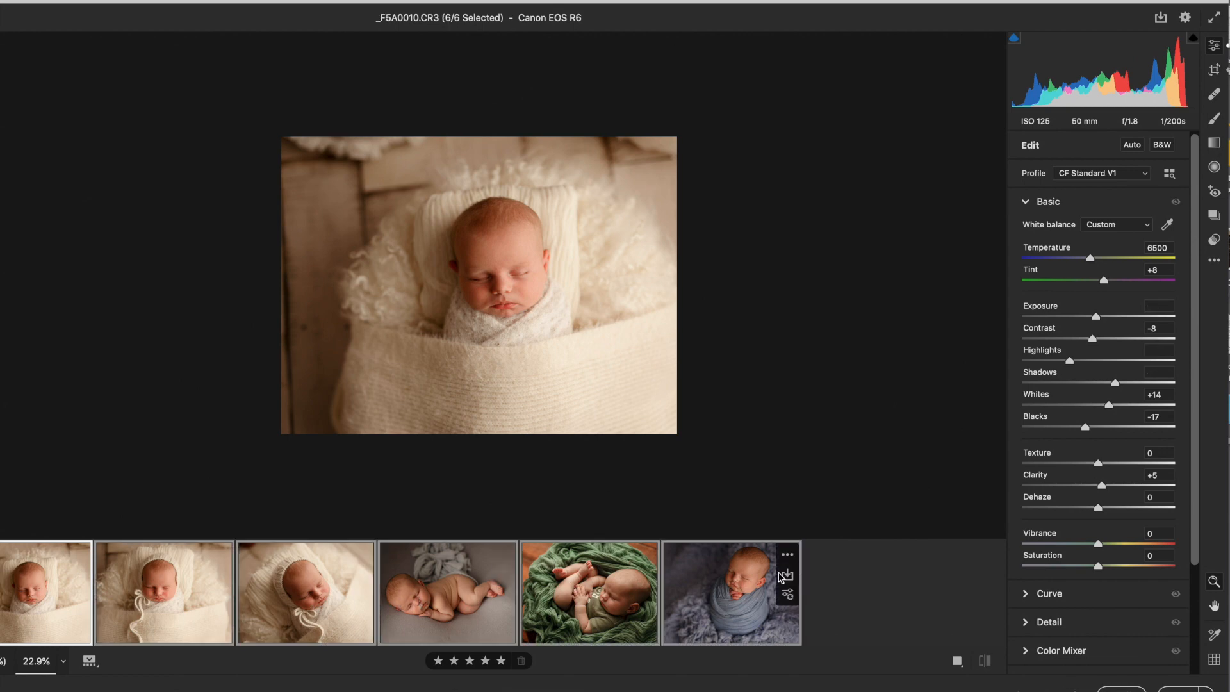
pyautogui.click(789, 577)
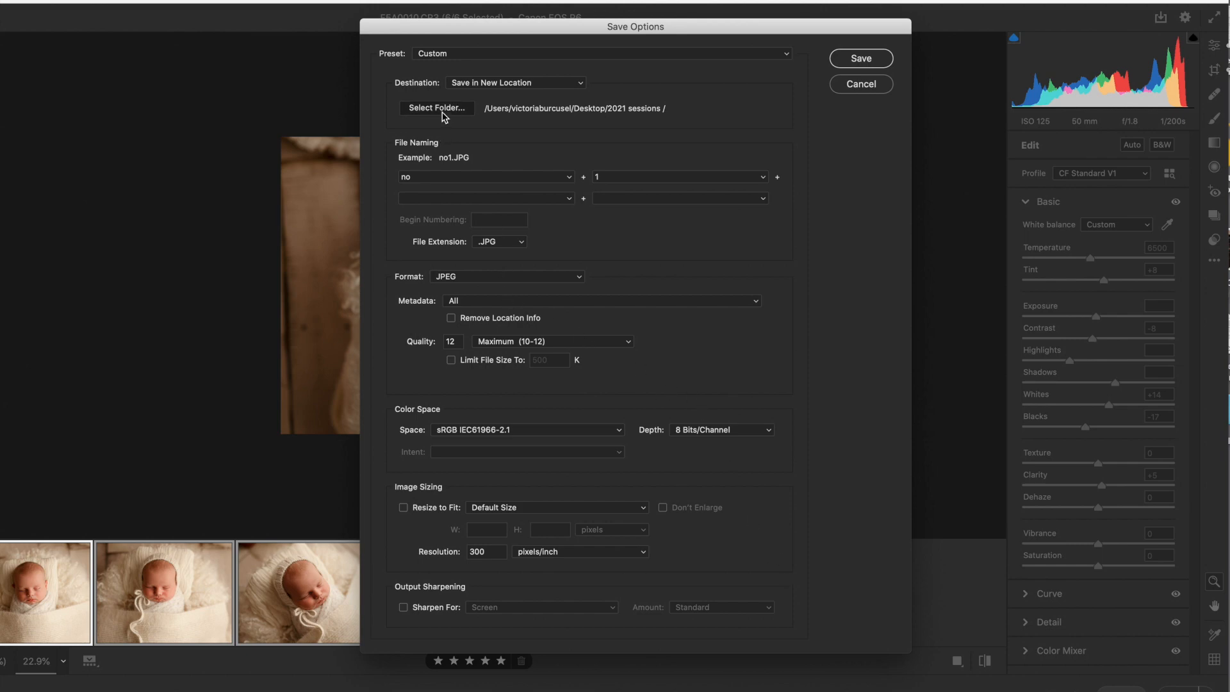
pyautogui.click(439, 109)
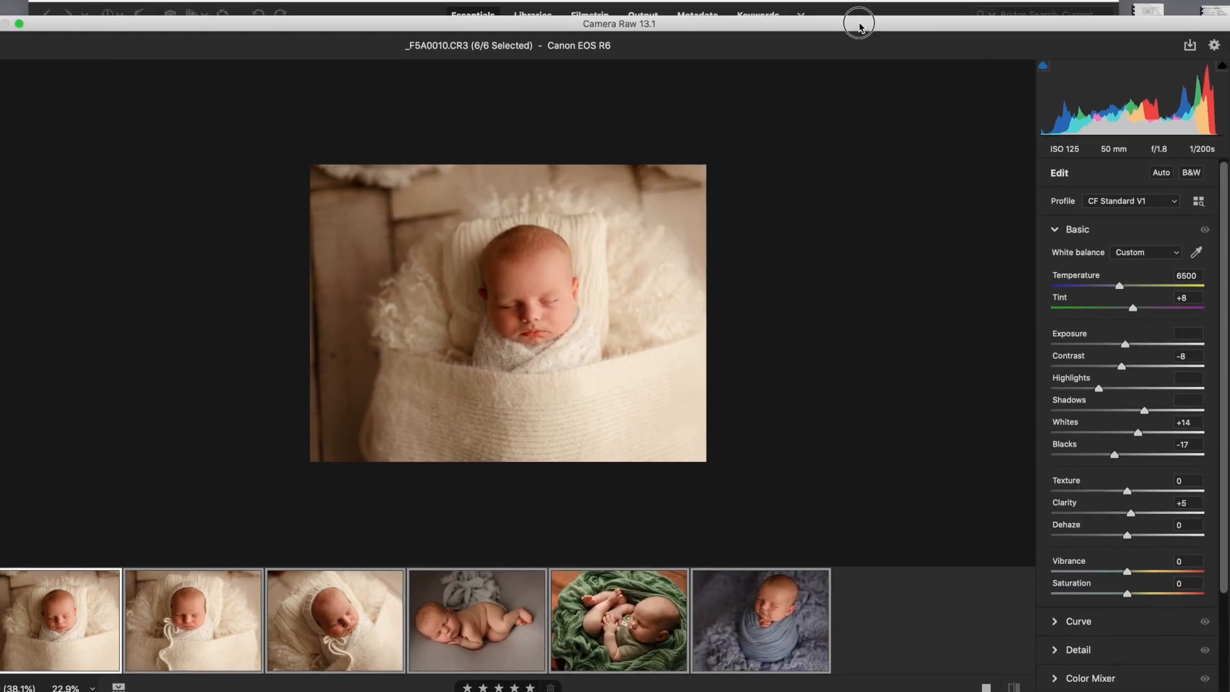
# Step: Accept the raw edits to finish in Camera Raw, and close the Bridge window
pyautogui.moveTo(857, 25); pyautogui.dragTo(929, 55)
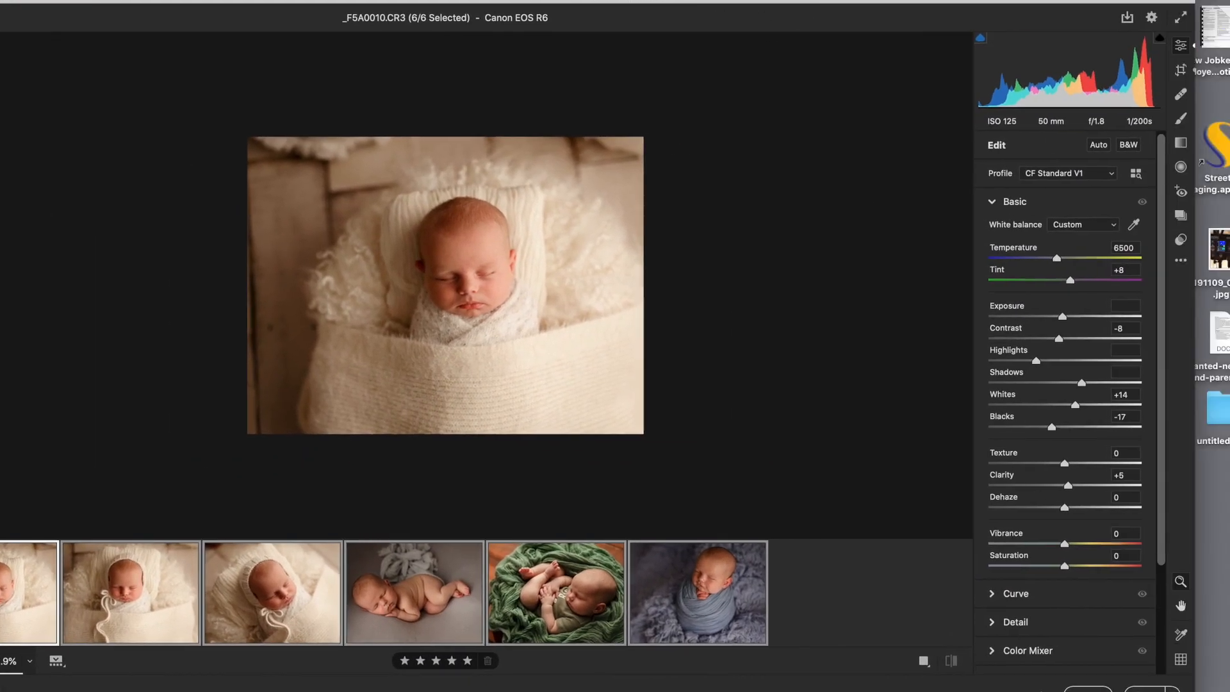
pyautogui.click(1088, 689)
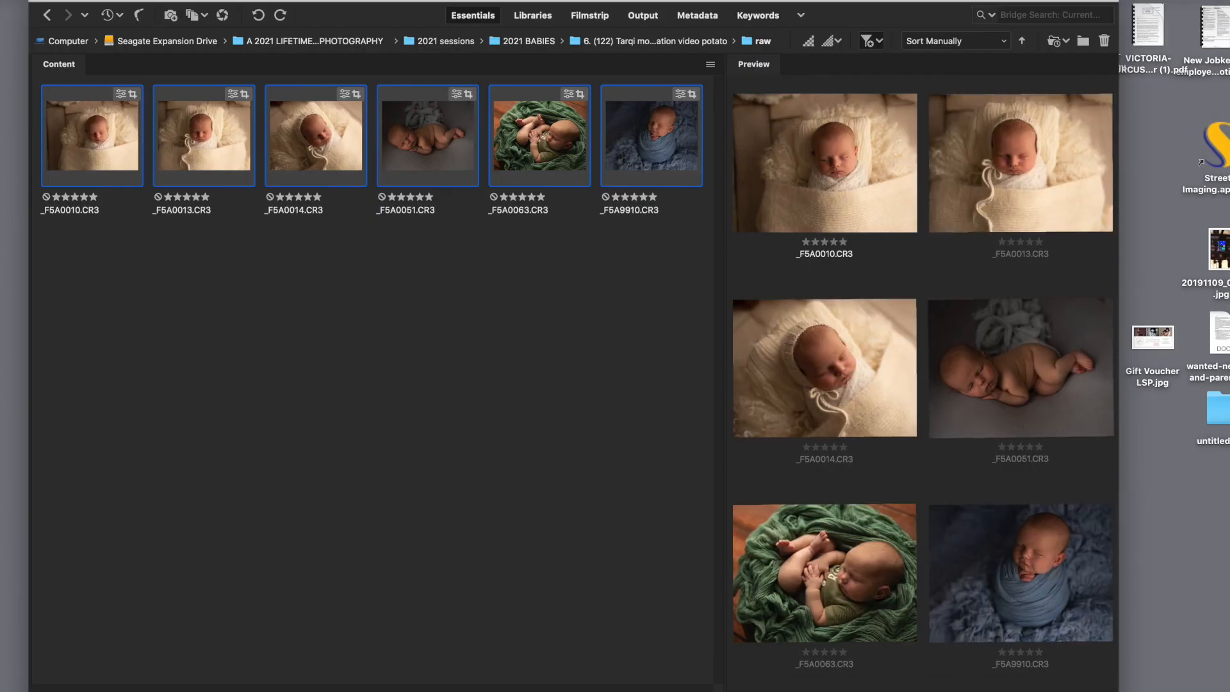
pyautogui.click(316, 240)
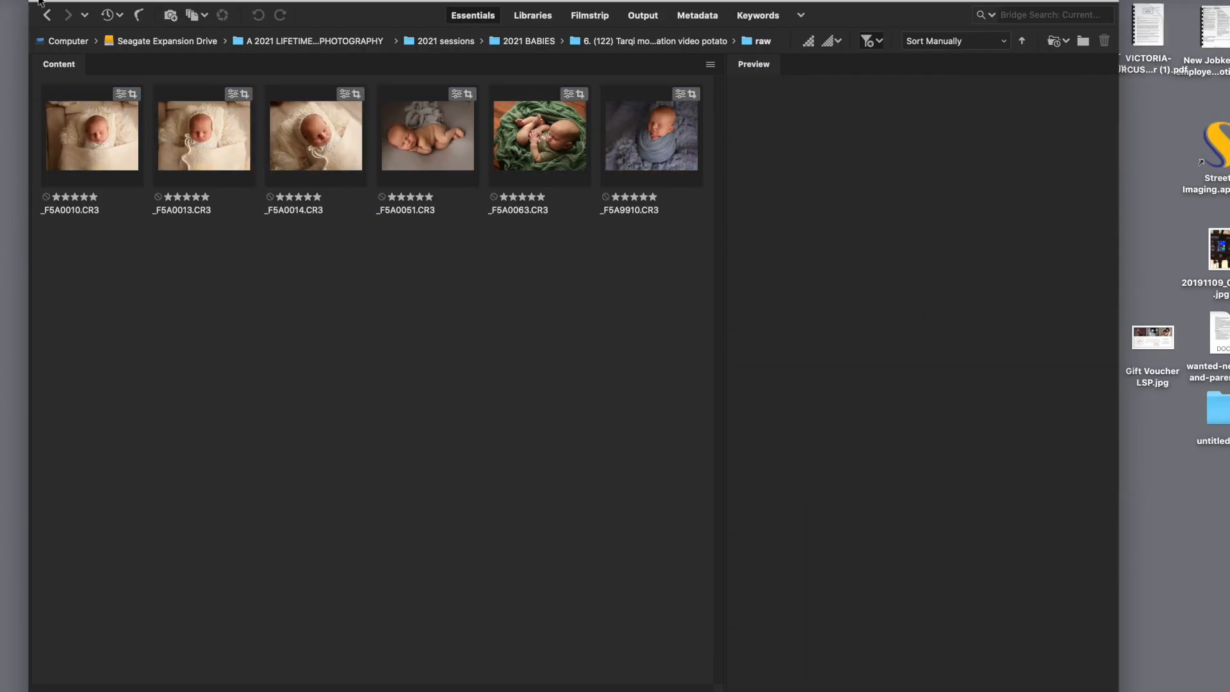
pyautogui.click(39, 2)
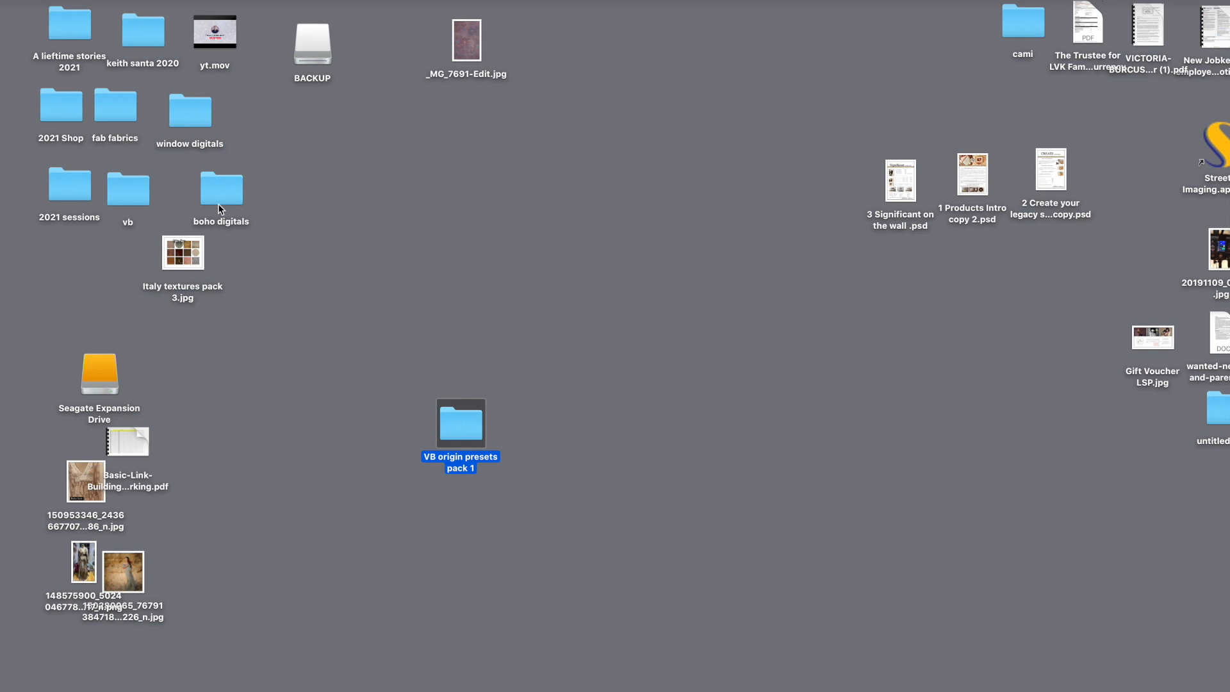
# Step: In the T folder of 2021 sessions, create a new folder and move the six exported JPGs into it
pyautogui.doubleClick(74, 201)
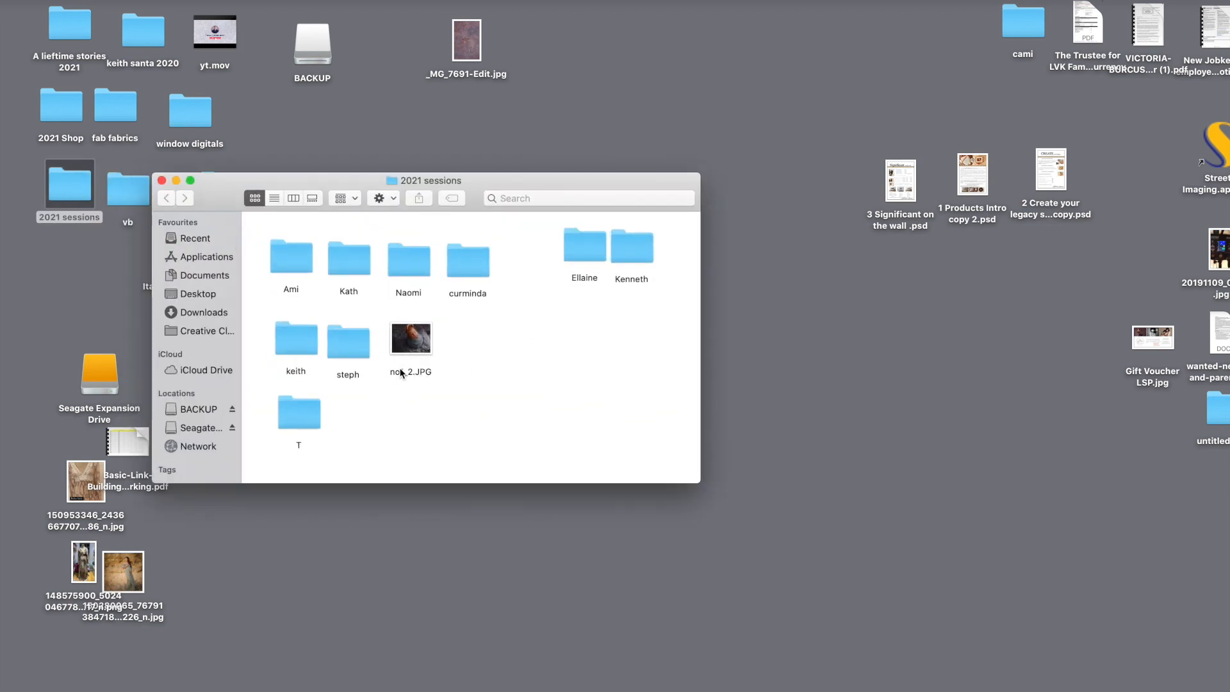
pyautogui.doubleClick(313, 424)
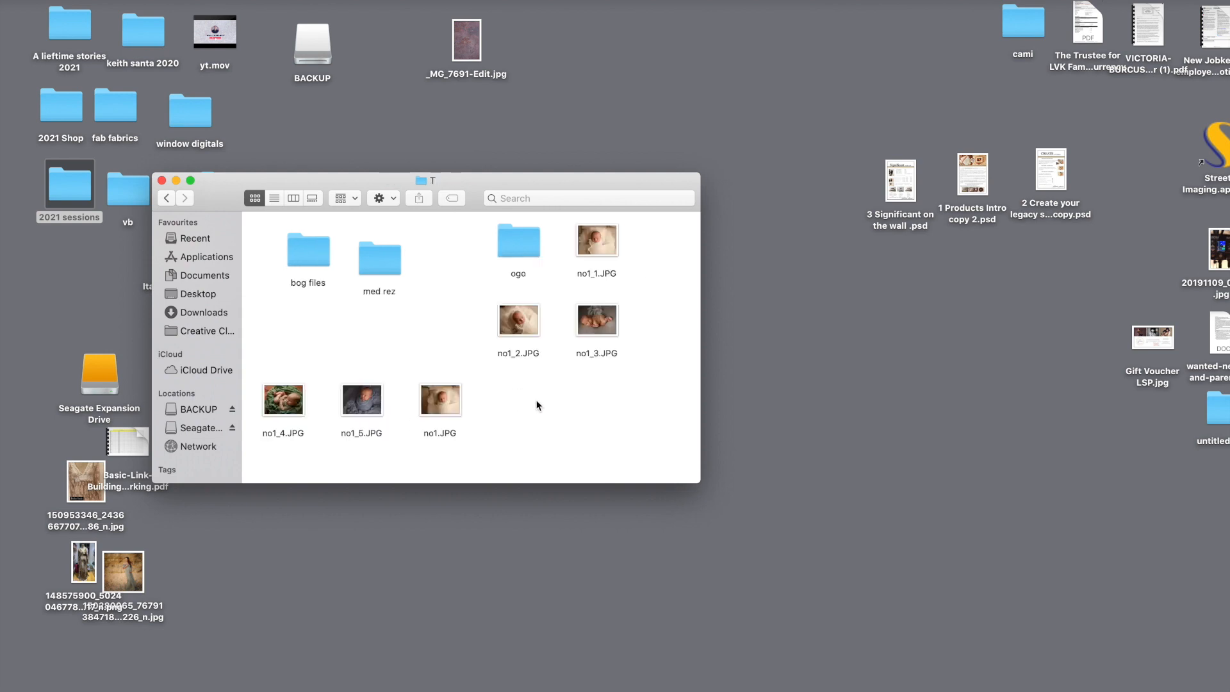
pyautogui.moveTo(601, 239); pyautogui.dragTo(431, 334)
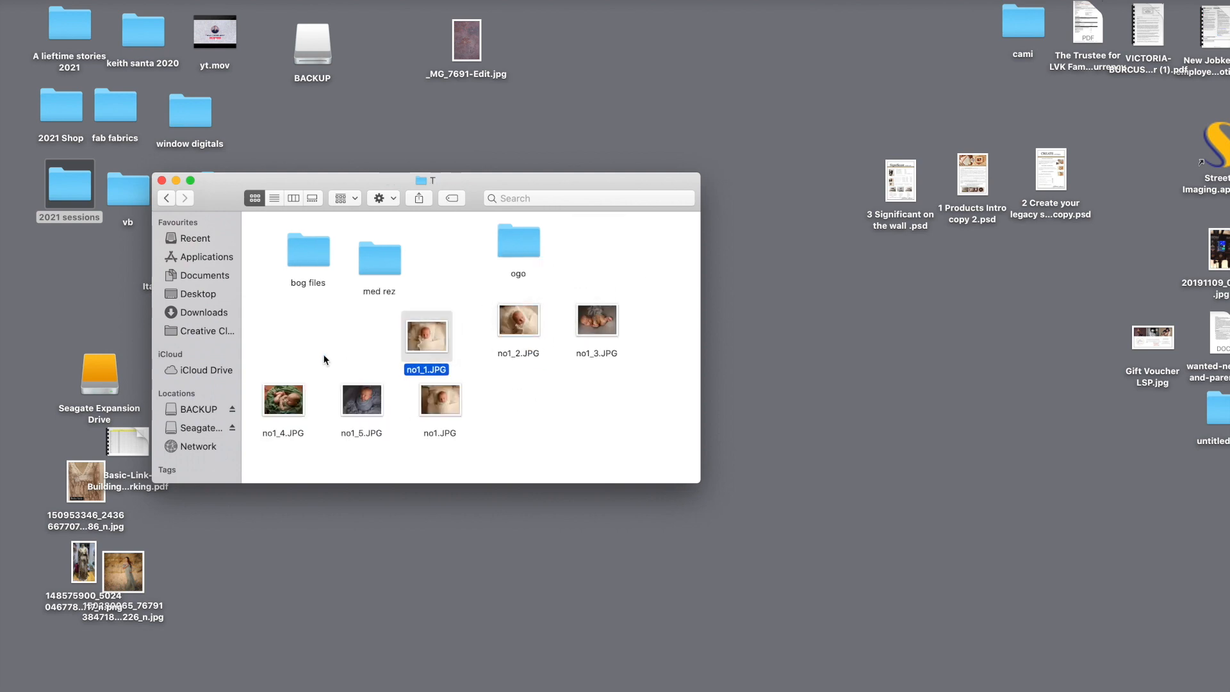
pyautogui.rightClick(545, 407)
pyautogui.click(557, 408)
pyautogui.moveTo(279, 321); pyautogui.dragTo(590, 330)
pyautogui.moveTo(419, 346); pyautogui.dragTo(311, 368)
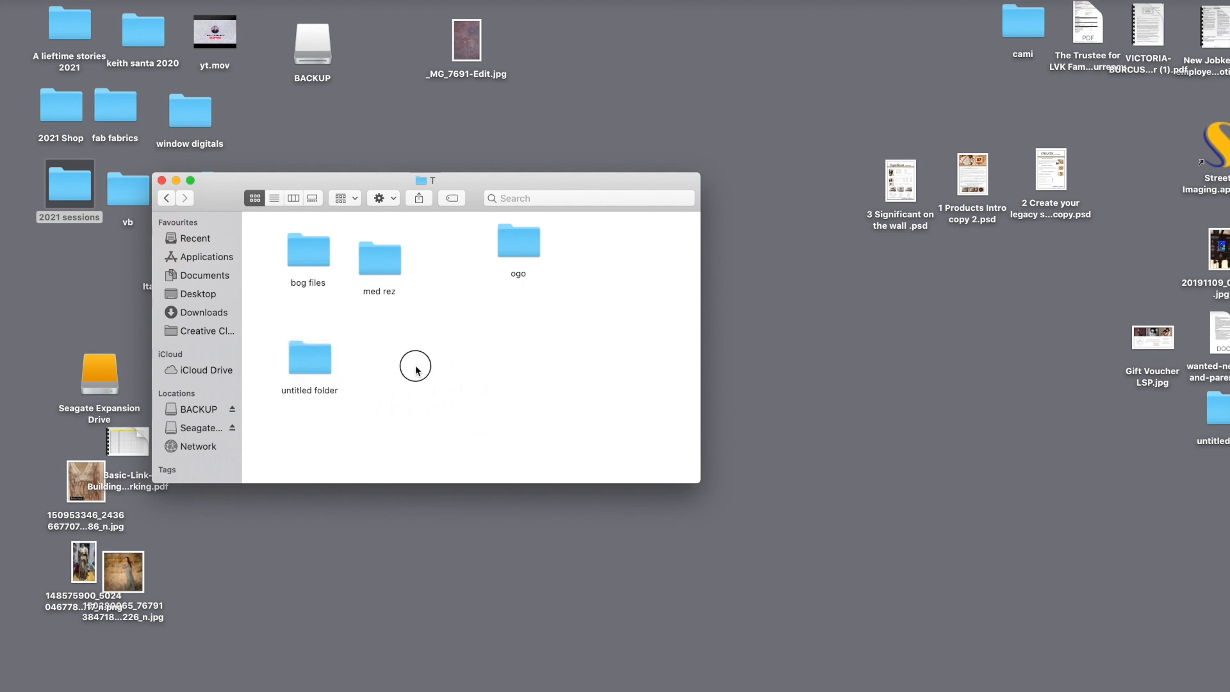
# Step: Open no1_1.JPG and no1_3.JPG from the new folder in Adobe Photoshop 2020
pyautogui.doubleClick(318, 358)
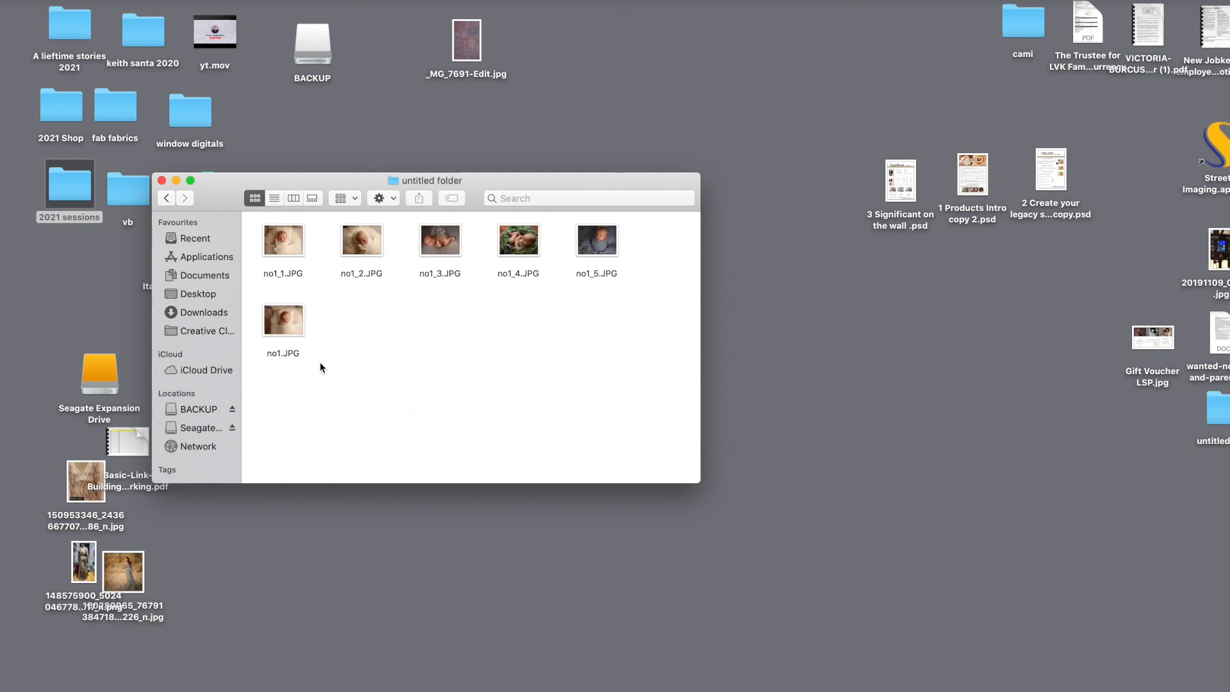
pyautogui.click(292, 242)
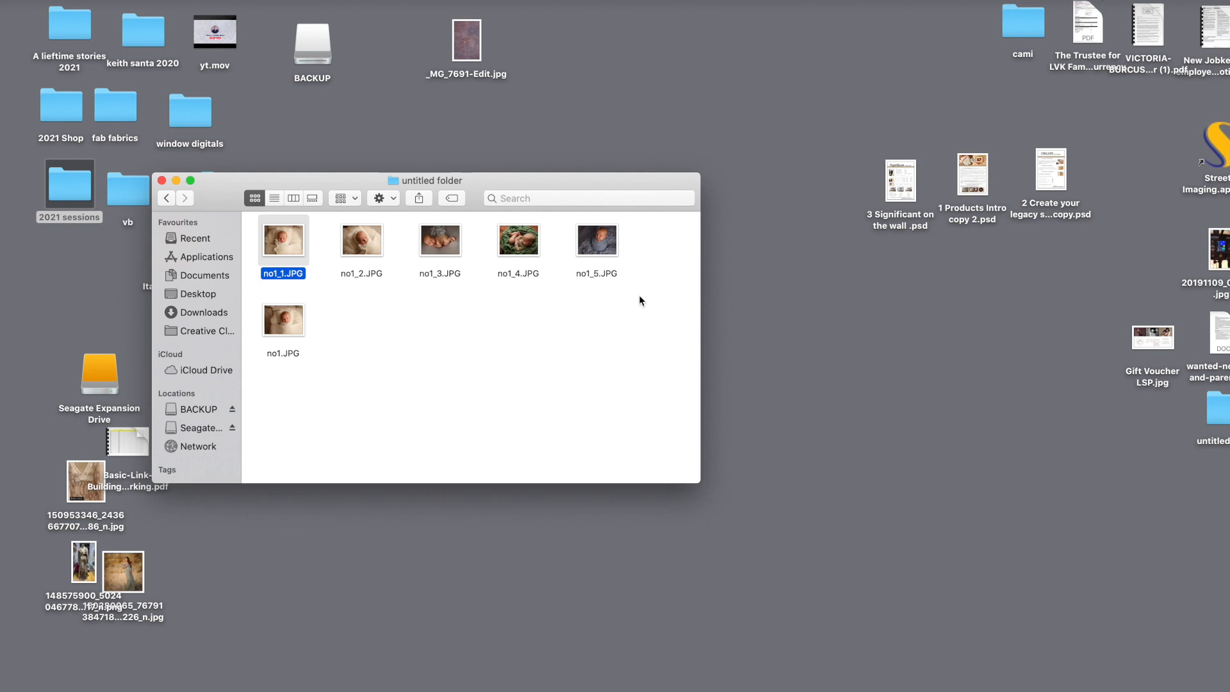
pyautogui.keyDown('super'); pyautogui.click(441, 246); pyautogui.keyUp('super')
pyautogui.rightClick(441, 246)
pyautogui.moveTo(493, 289)
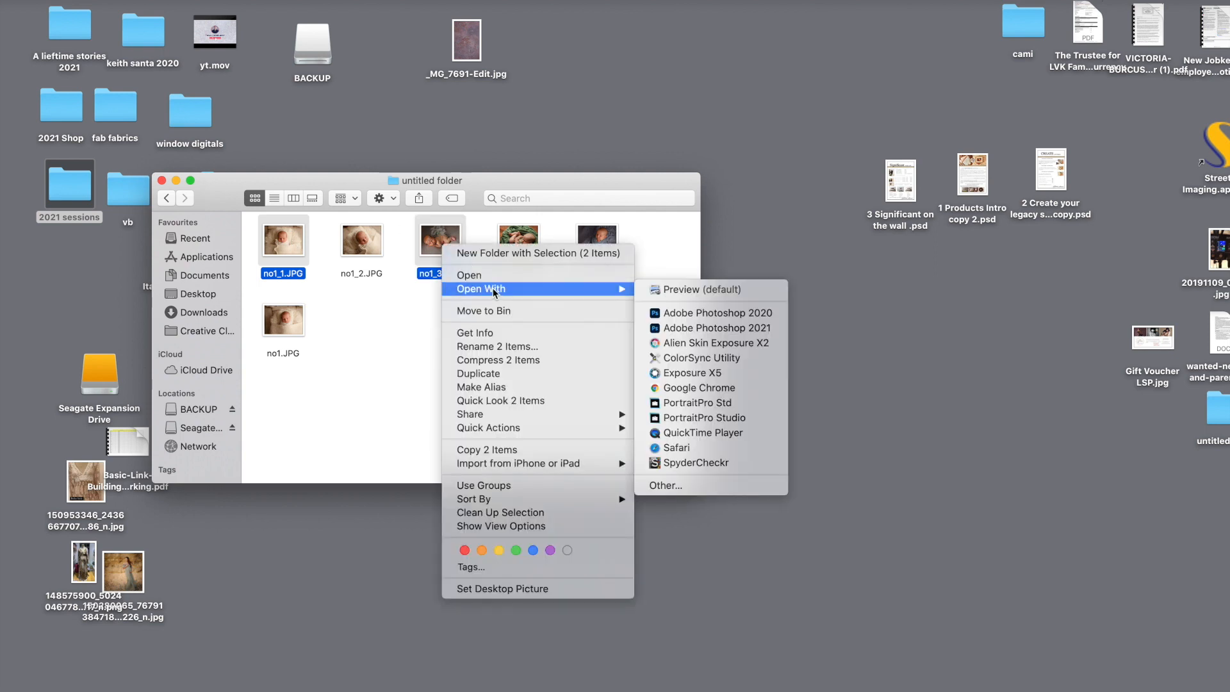
pyautogui.click(727, 313)
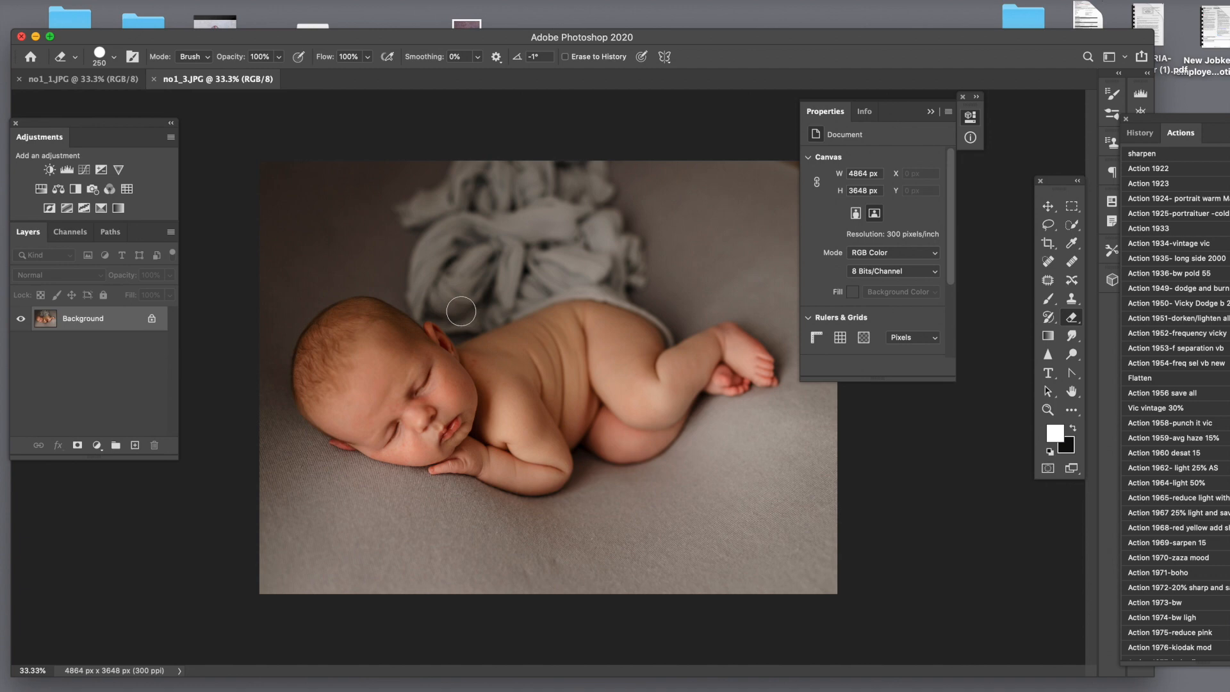
# Step: Start a crop of no1_3.JPG with the photo rotated clockwise and the frame tightened, and enable Content-Aware filling
pyautogui.press('c')
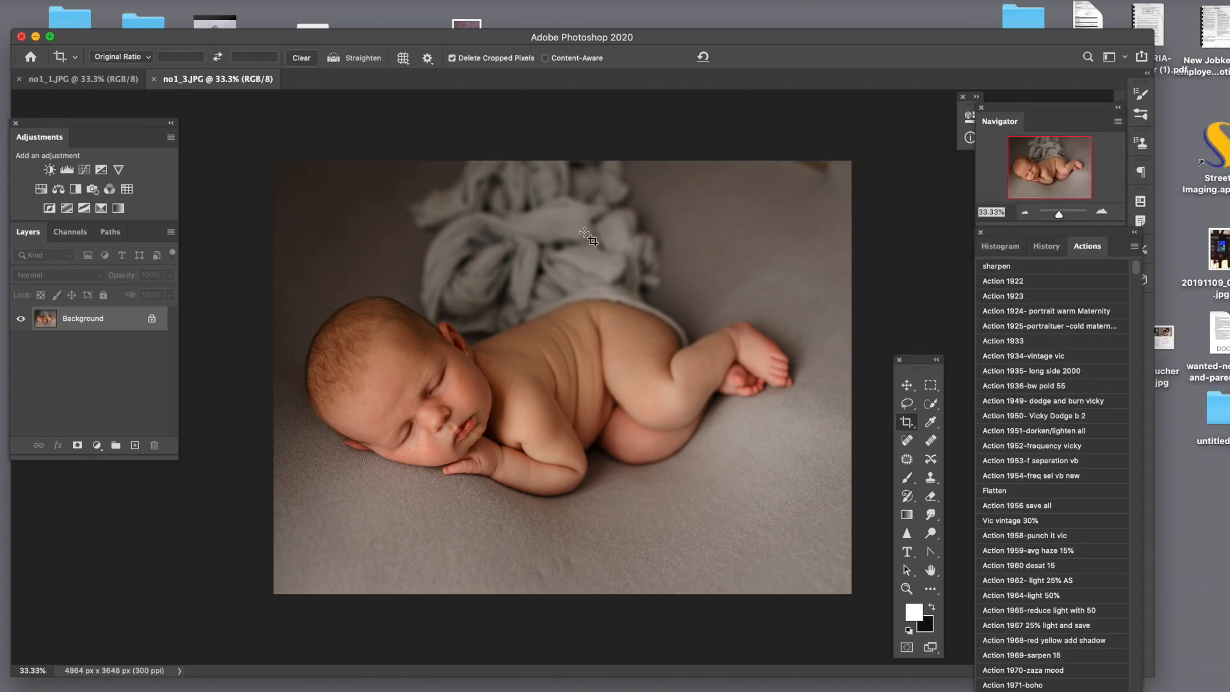
pyautogui.click(820, 226)
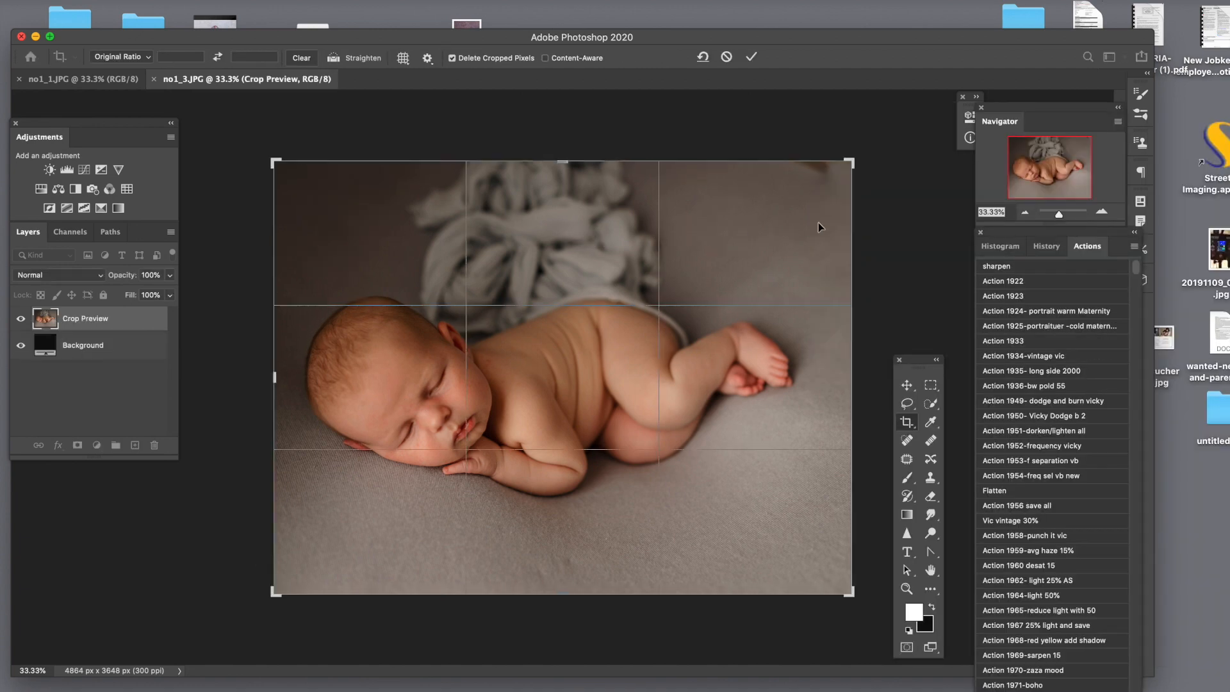
pyautogui.moveTo(867, 156); pyautogui.dragTo(894, 179)
pyautogui.moveTo(705, 317); pyautogui.dragTo(706, 317)
pyautogui.moveTo(306, 189); pyautogui.dragTo(282, 175)
pyautogui.click(545, 58)
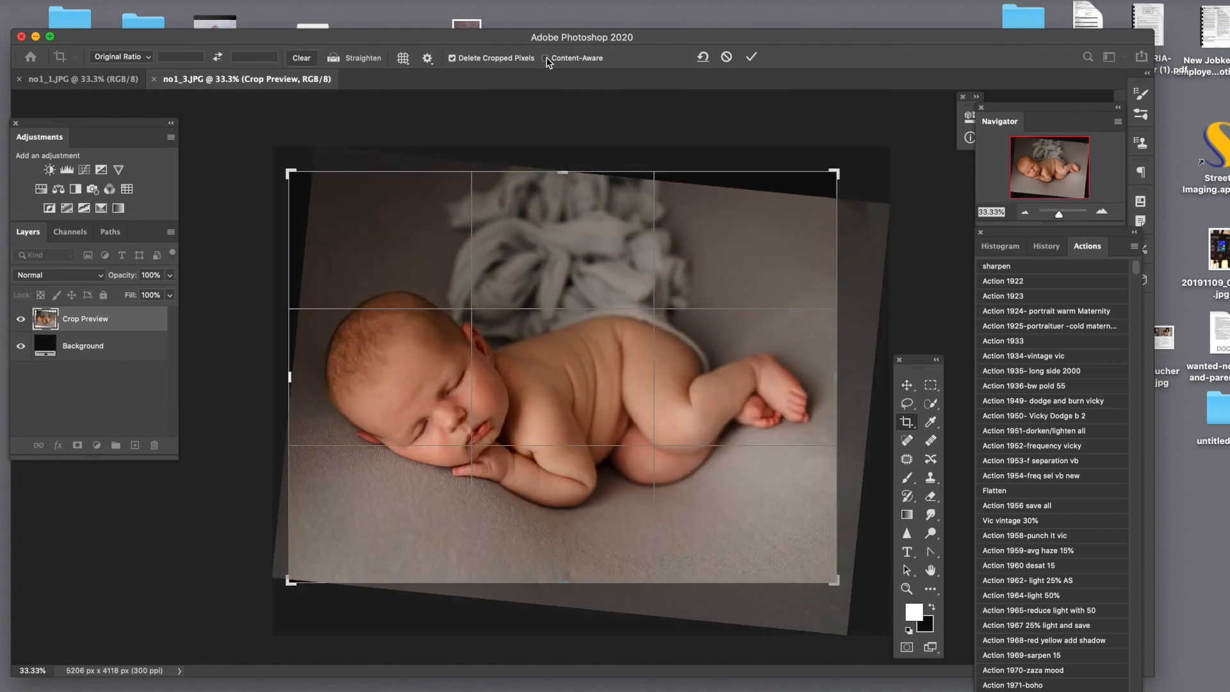
# Step: Rotate the photo to about 13° clockwise, enlarge and reposition the crop around the baby, and apply it
pyautogui.moveTo(856, 136); pyautogui.dragTo(881, 191)
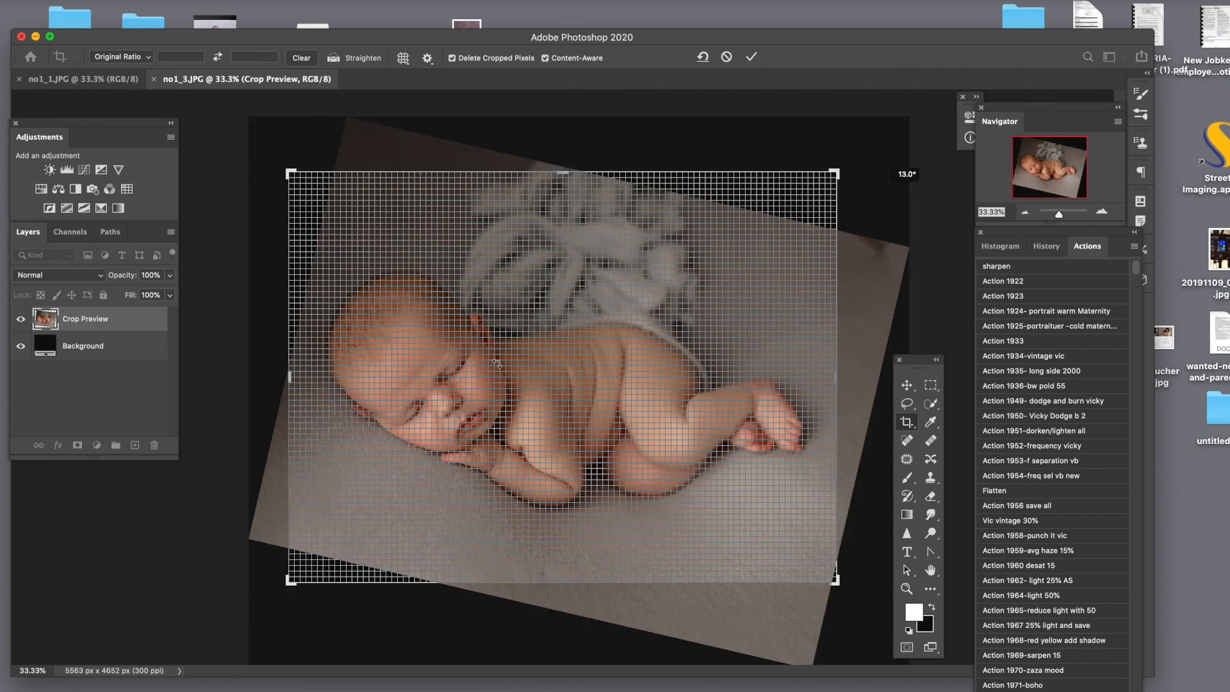
pyautogui.moveTo(439, 415); pyautogui.dragTo(447, 416)
pyautogui.moveTo(828, 172); pyautogui.dragTo(852, 161)
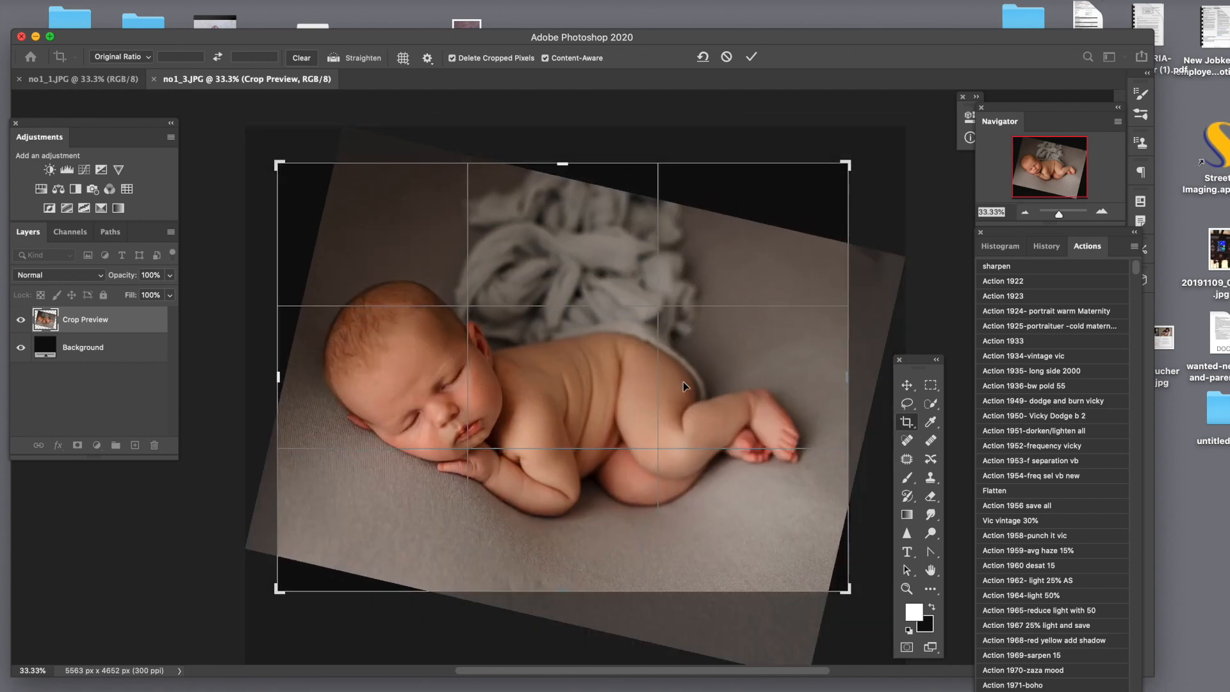
pyautogui.moveTo(681, 390); pyautogui.dragTo(683, 407)
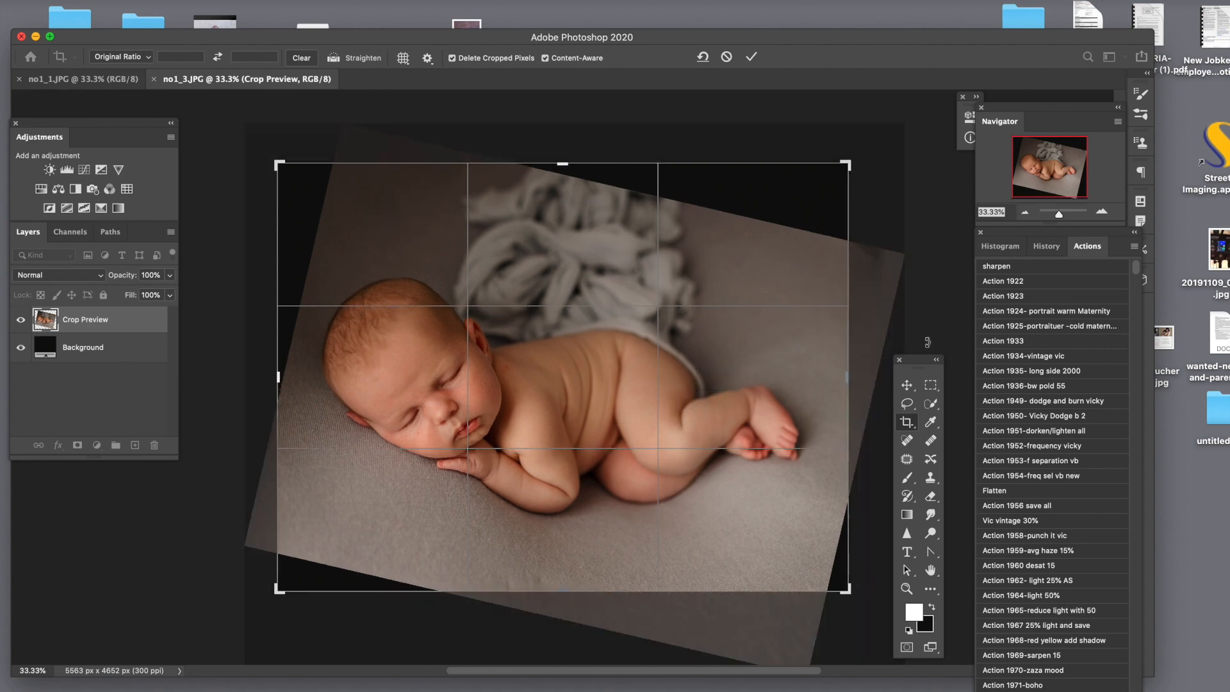
pyautogui.moveTo(849, 162); pyautogui.dragTo(856, 157)
pyautogui.moveTo(681, 273); pyautogui.dragTo(682, 274)
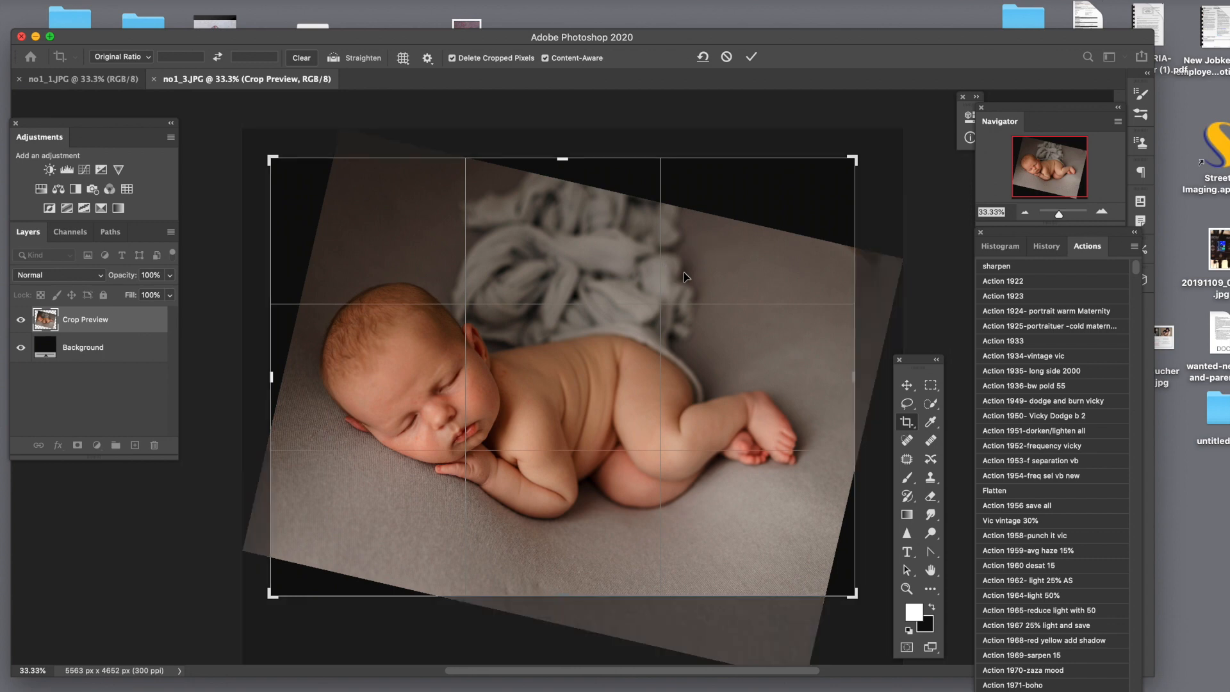
pyautogui.press('Return')
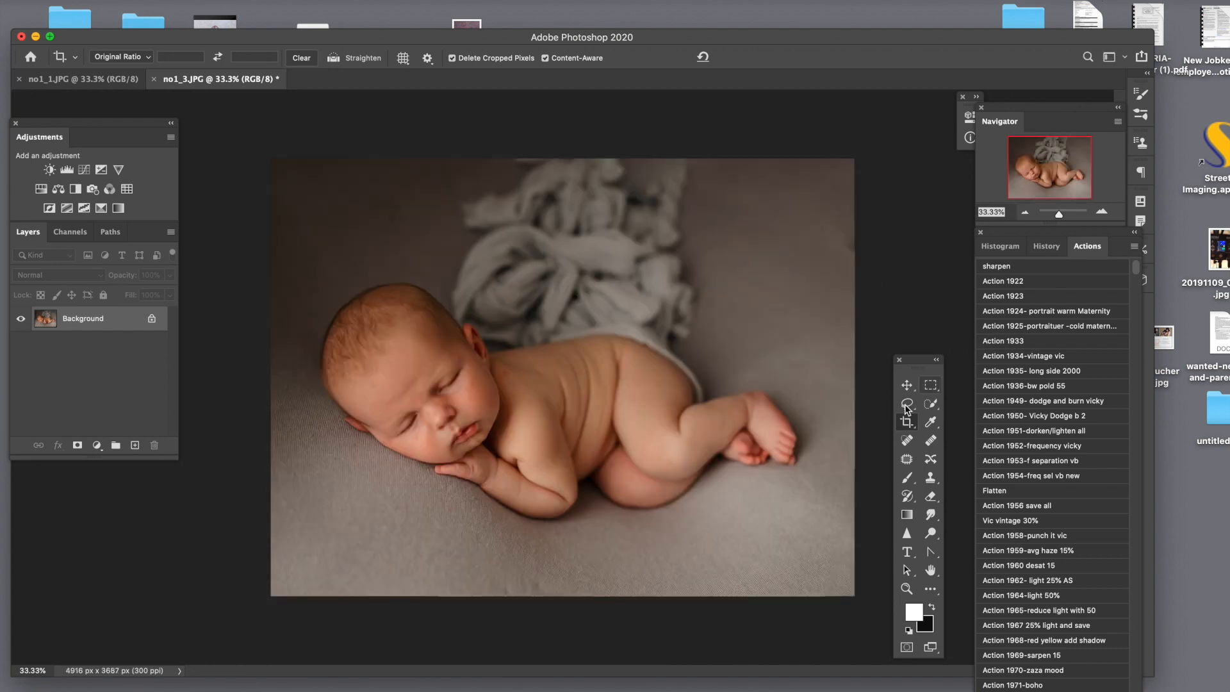
# Step: Retouch the photo's right edge, the upper part of the grey wrap and the lower-left backdrop using the Spot Healing Brush, enlarging it to 175
pyautogui.click(906, 440)
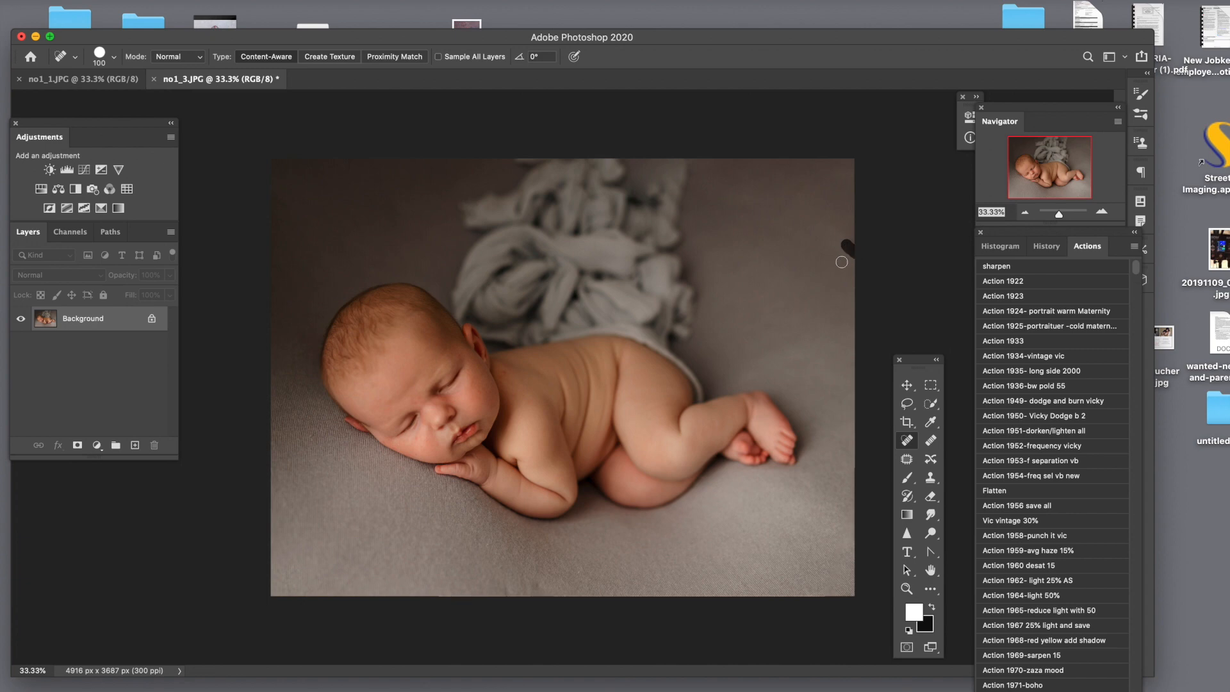
pyautogui.press(']')
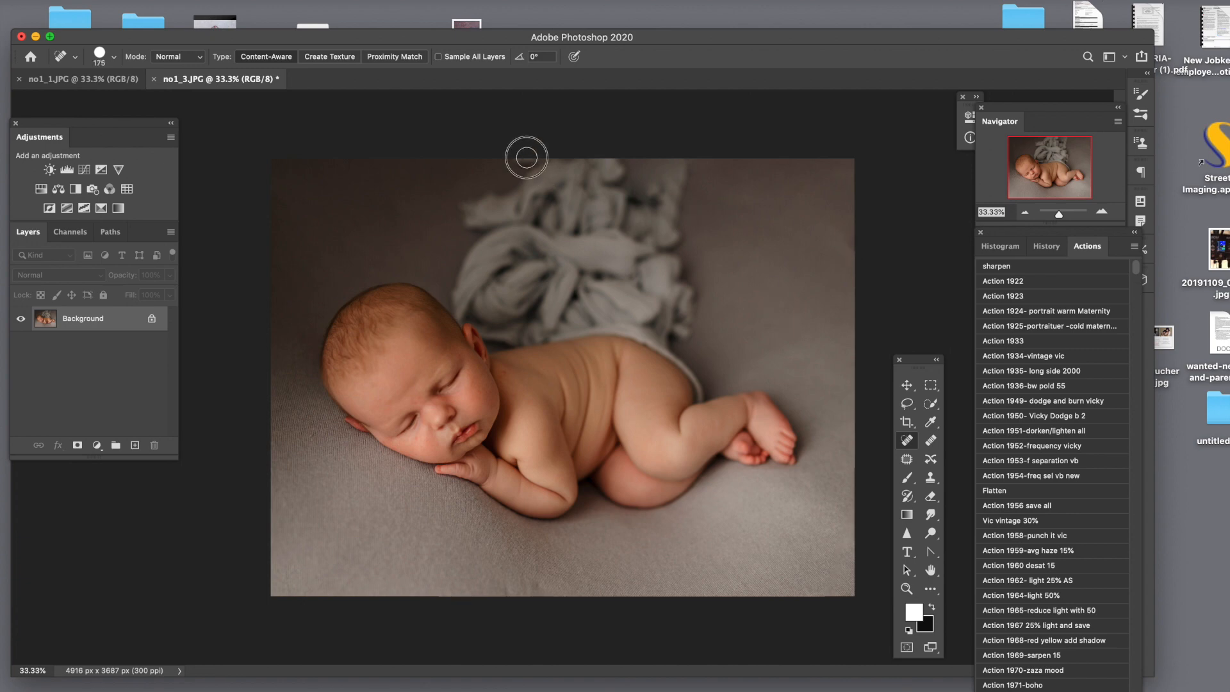
pyautogui.moveTo(640, 198)
pyautogui.mouseDown()
pyautogui.moveTo(658, 198)
pyautogui.moveTo(686, 164)
pyautogui.mouseUp()
pyautogui.click(651, 195)
pyautogui.moveTo(638, 195)
pyautogui.mouseDown()
pyautogui.moveTo(638, 158)
pyautogui.moveTo(616, 174)
pyautogui.mouseUp()
pyautogui.click(642, 172)
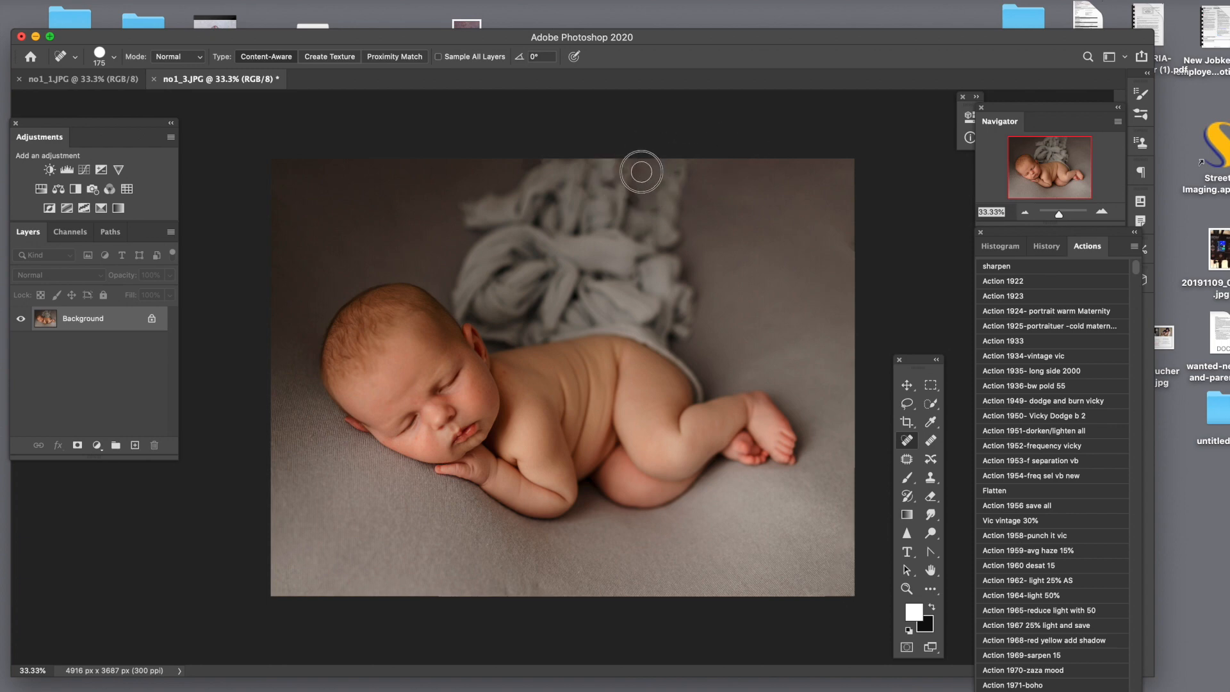
pyautogui.click(612, 181)
pyautogui.moveTo(631, 198); pyautogui.dragTo(643, 204)
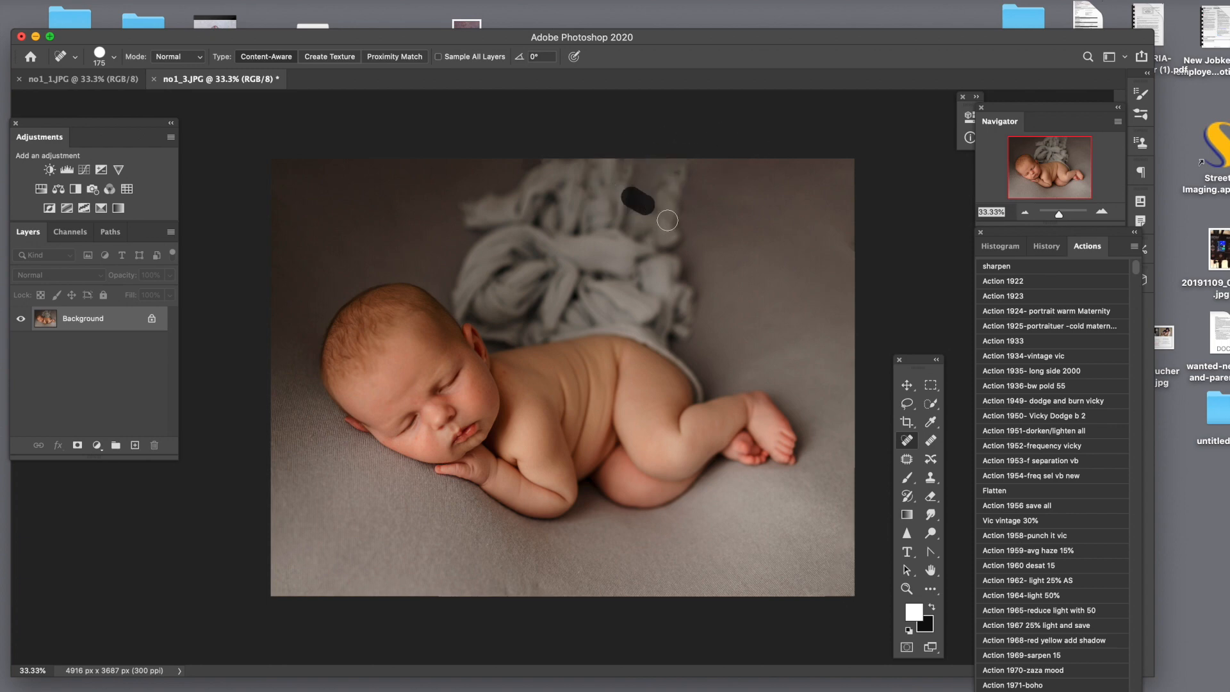
pyautogui.moveTo(527, 168)
pyautogui.mouseDown()
pyautogui.moveTo(563, 147)
pyautogui.moveTo(492, 166)
pyautogui.mouseUp()
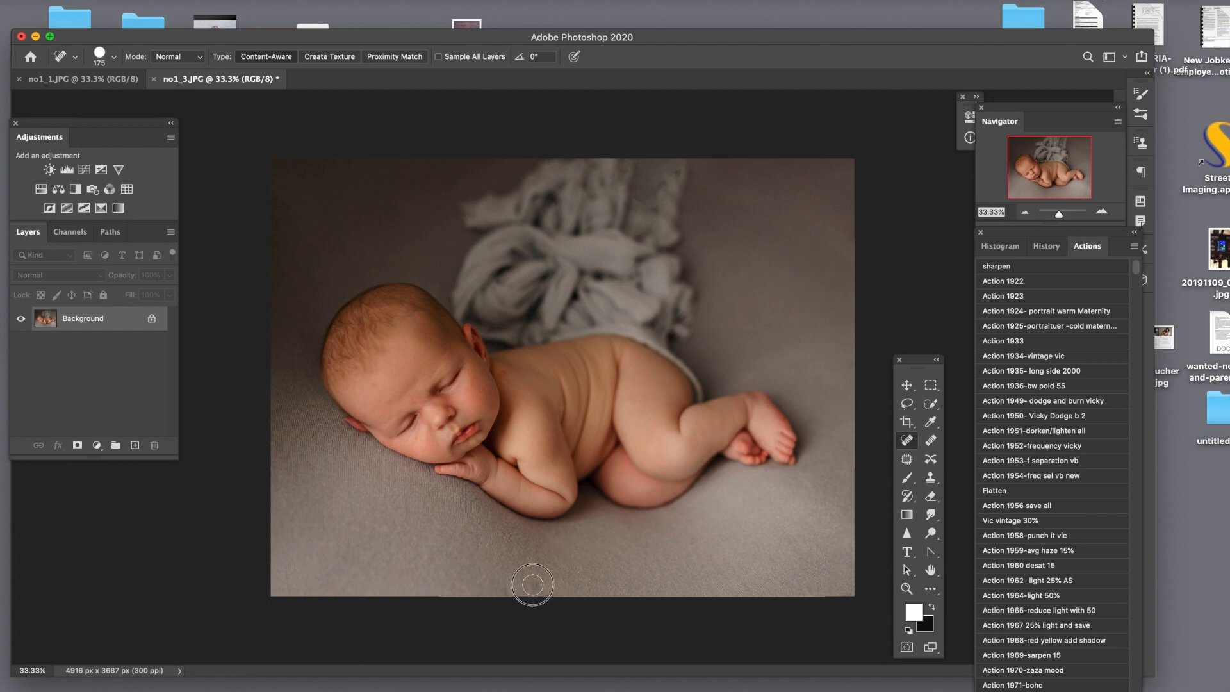
pyautogui.moveTo(361, 567); pyautogui.dragTo(328, 586)
# Step: Run the Beauty blender action on no1_3.JPG and dismiss its painting instructions
pyautogui.scroll(-10, 1034, 608)
pyautogui.scroll(-7, 1036, 610)
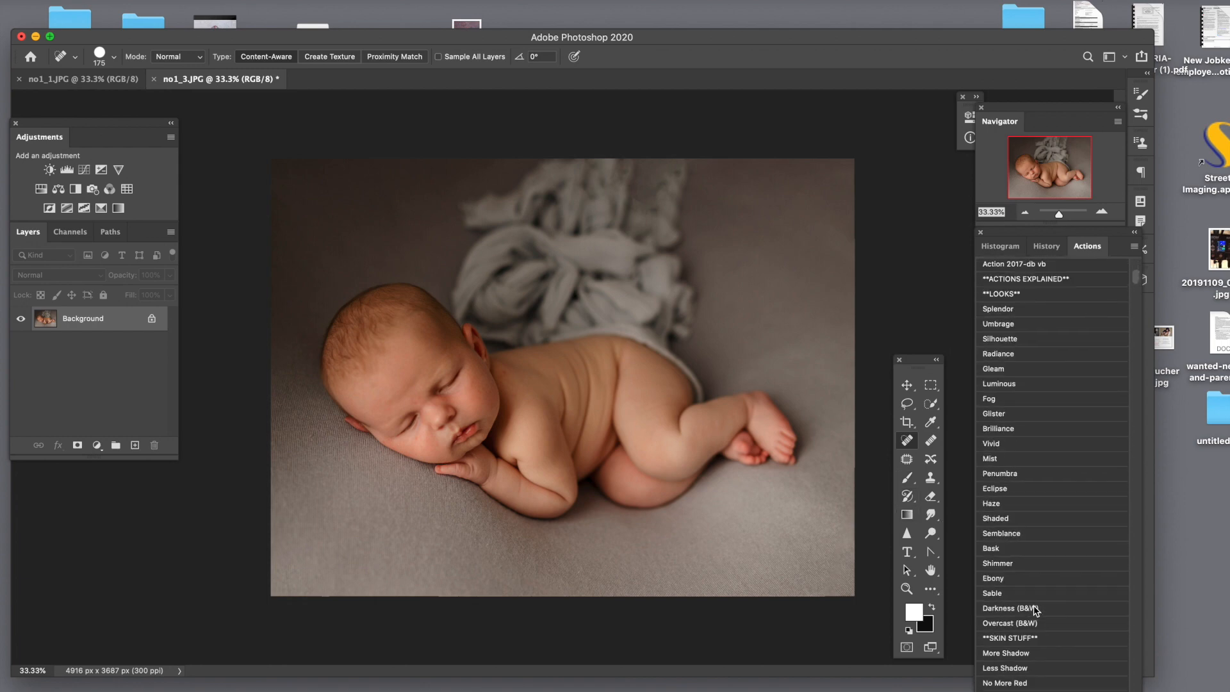
pyautogui.scroll(-7, 1036, 611)
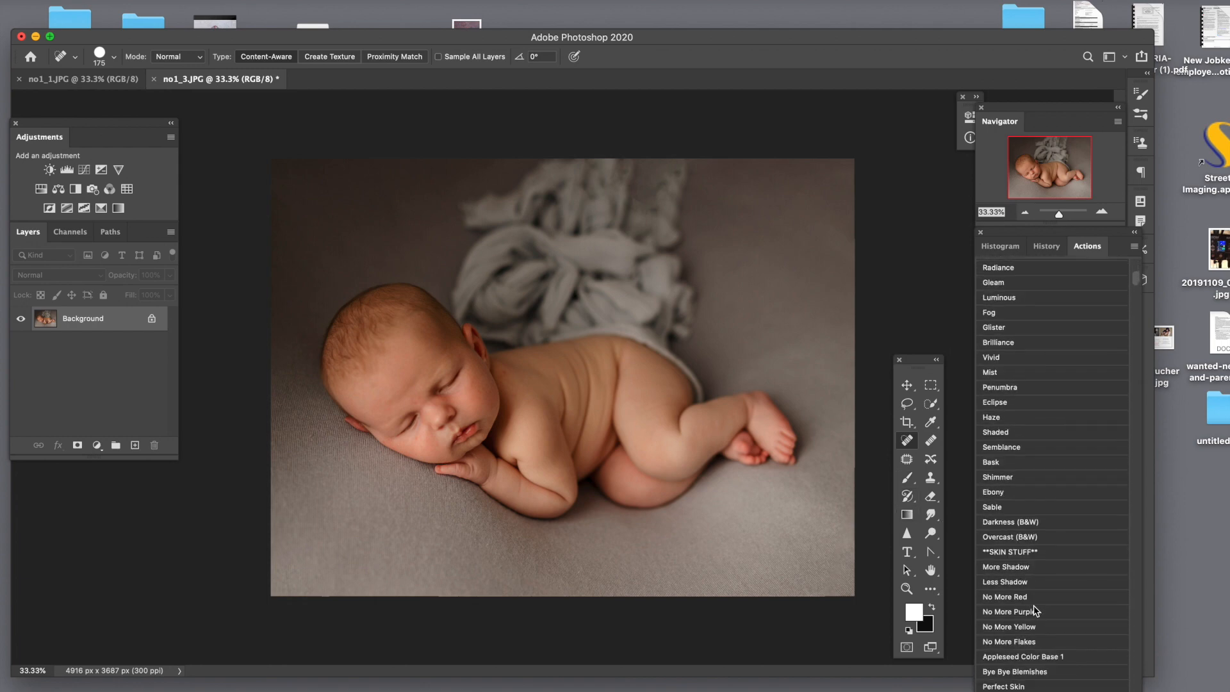
pyautogui.scroll(-10, 1036, 610)
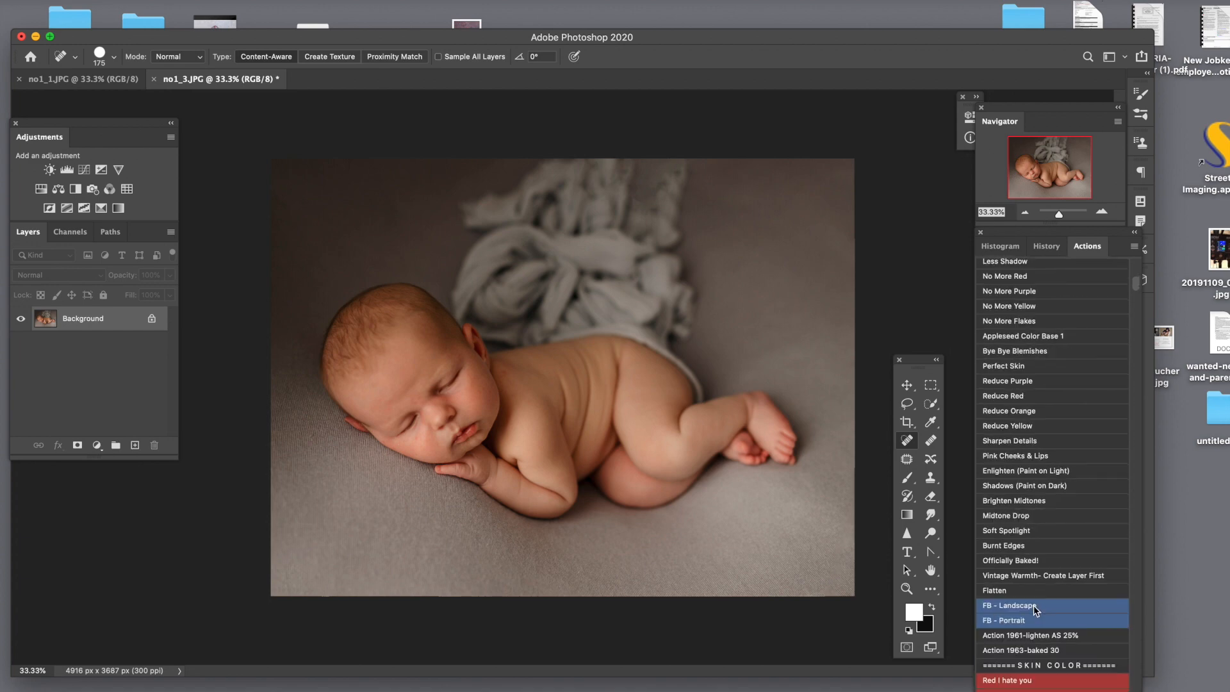
pyautogui.scroll(-1, 1035, 611)
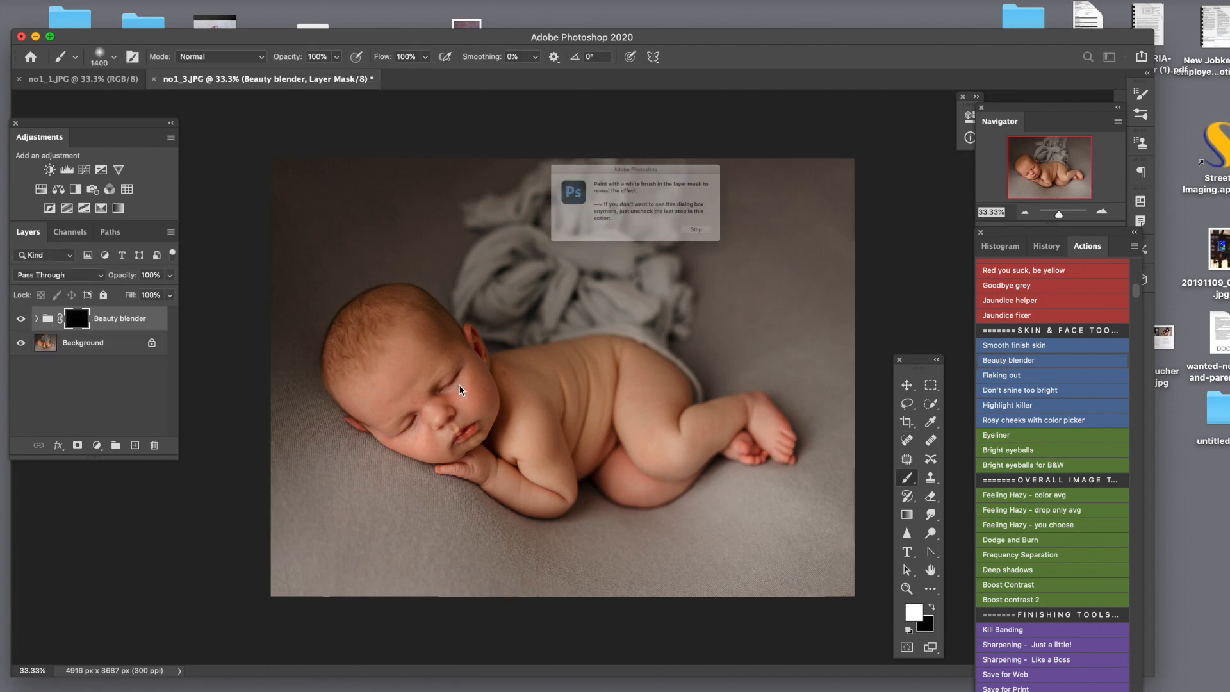
pyautogui.click(736, 254)
# Step: Paint white on the Beauty blender mask over the baby's forehead, cheeks, chin and body with the brush at 300
pyautogui.press('[')
pyautogui.press('[')
pyautogui.press('[')
pyautogui.press('[')
pyautogui.press('[')
pyautogui.press('[')
pyautogui.press('[')
pyautogui.moveTo(426, 379)
pyautogui.mouseDown()
pyautogui.moveTo(402, 396)
pyautogui.moveTo(405, 373)
pyautogui.moveTo(432, 355)
pyautogui.moveTo(403, 381)
pyautogui.mouseUp()
pyautogui.press('z')
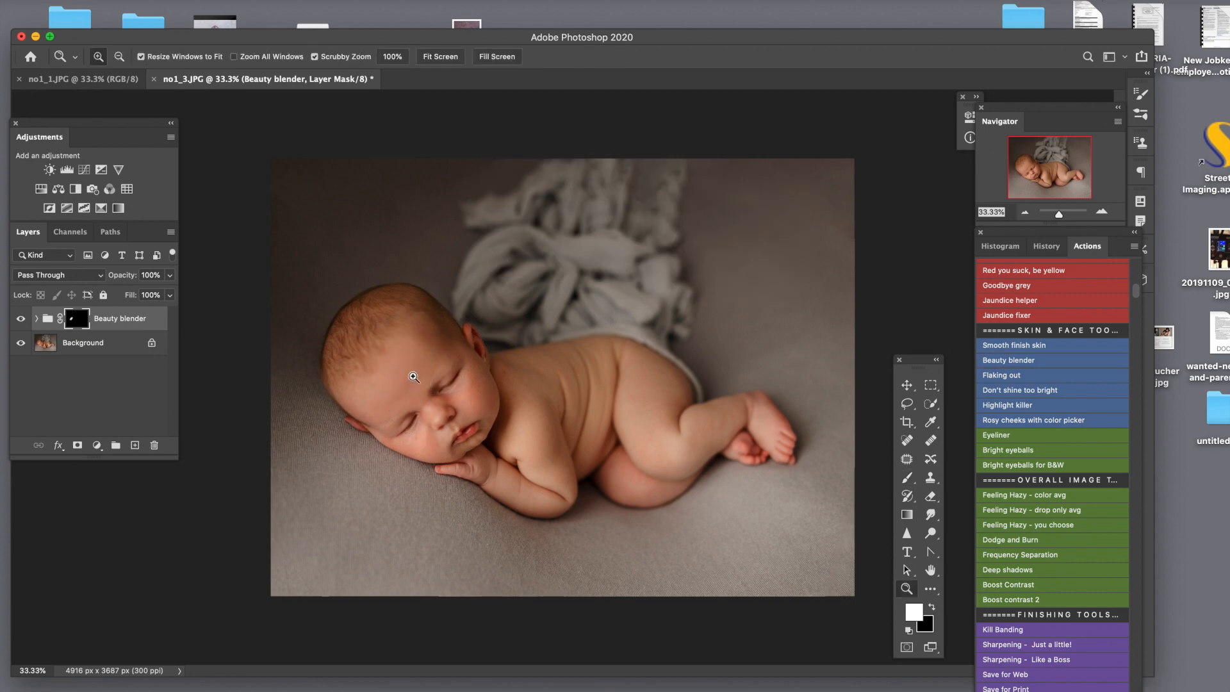
pyautogui.click(412, 378)
pyautogui.click(558, 413)
pyautogui.press('b')
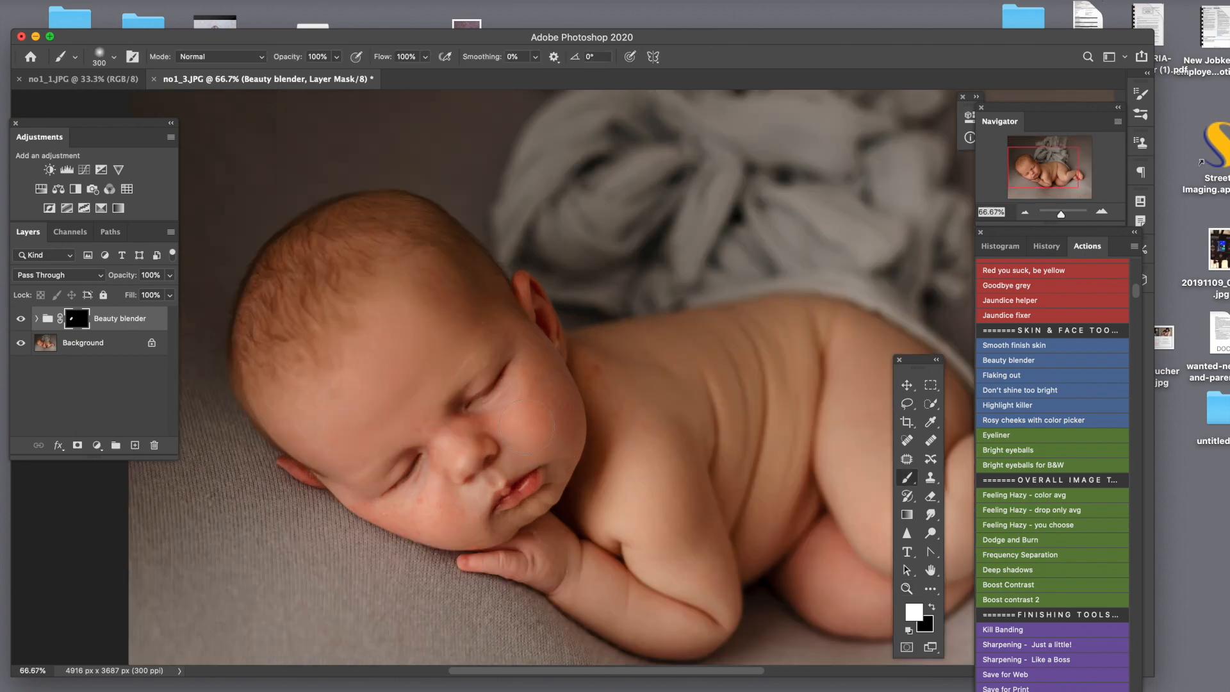
pyautogui.moveTo(532, 406)
pyautogui.mouseDown()
pyautogui.moveTo(484, 424)
pyautogui.moveTo(530, 395)
pyautogui.moveTo(534, 374)
pyautogui.moveTo(549, 437)
pyautogui.moveTo(533, 444)
pyautogui.moveTo(539, 383)
pyautogui.moveTo(563, 404)
pyautogui.moveTo(565, 429)
pyautogui.moveTo(536, 362)
pyautogui.moveTo(615, 393)
pyautogui.moveTo(587, 353)
pyautogui.moveTo(623, 463)
pyautogui.moveTo(615, 513)
pyautogui.moveTo(657, 434)
pyautogui.mouseUp()
pyautogui.moveTo(448, 492)
pyautogui.mouseDown()
pyautogui.moveTo(404, 517)
pyautogui.moveTo(449, 494)
pyautogui.moveTo(474, 540)
pyautogui.moveTo(471, 495)
pyautogui.mouseUp()
pyautogui.moveTo(574, 464)
pyautogui.mouseDown()
pyautogui.moveTo(473, 546)
pyautogui.moveTo(519, 523)
pyautogui.moveTo(563, 464)
pyautogui.moveTo(552, 497)
pyautogui.mouseUp()
# Step: Switch to black as the painting colour, reduce the brush size and slightly lower the Beauty blender group's opacity
pyautogui.press('[')
pyautogui.press('x')
pyautogui.press('z')
pyautogui.keyDown('alt'); pyautogui.click(598, 434); pyautogui.keyUp('alt')
pyautogui.keyDown('alt'); pyautogui.click(598, 433); pyautogui.keyUp('alt')
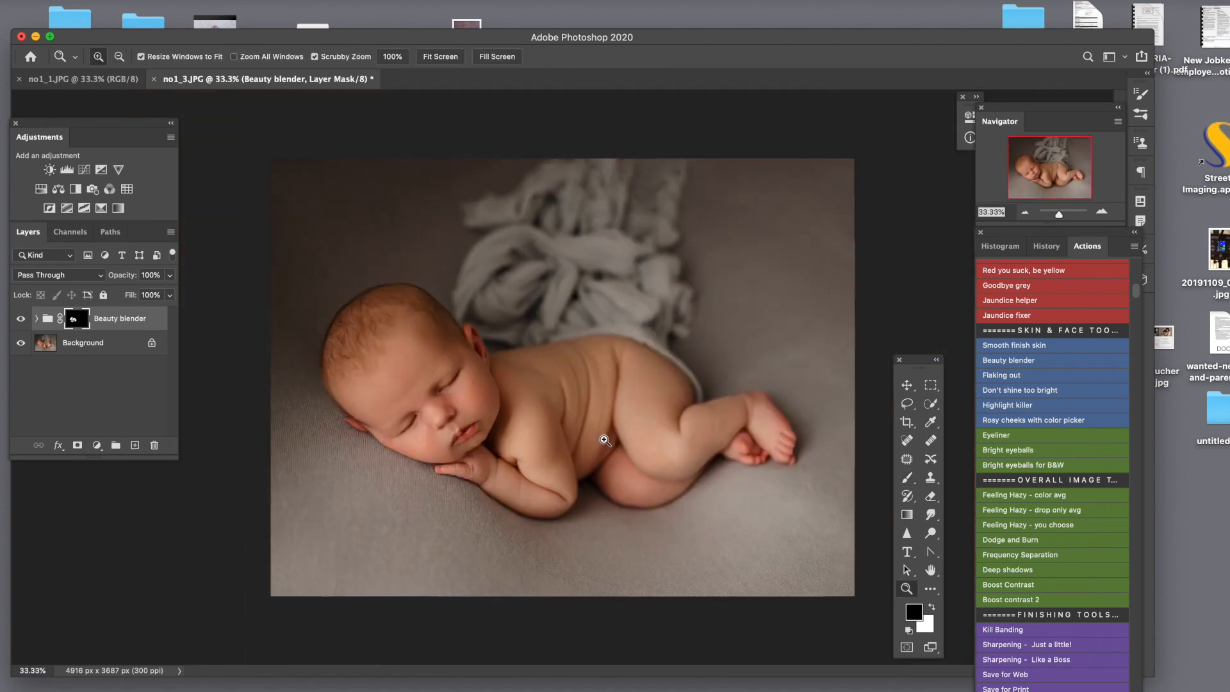
pyautogui.press('b')
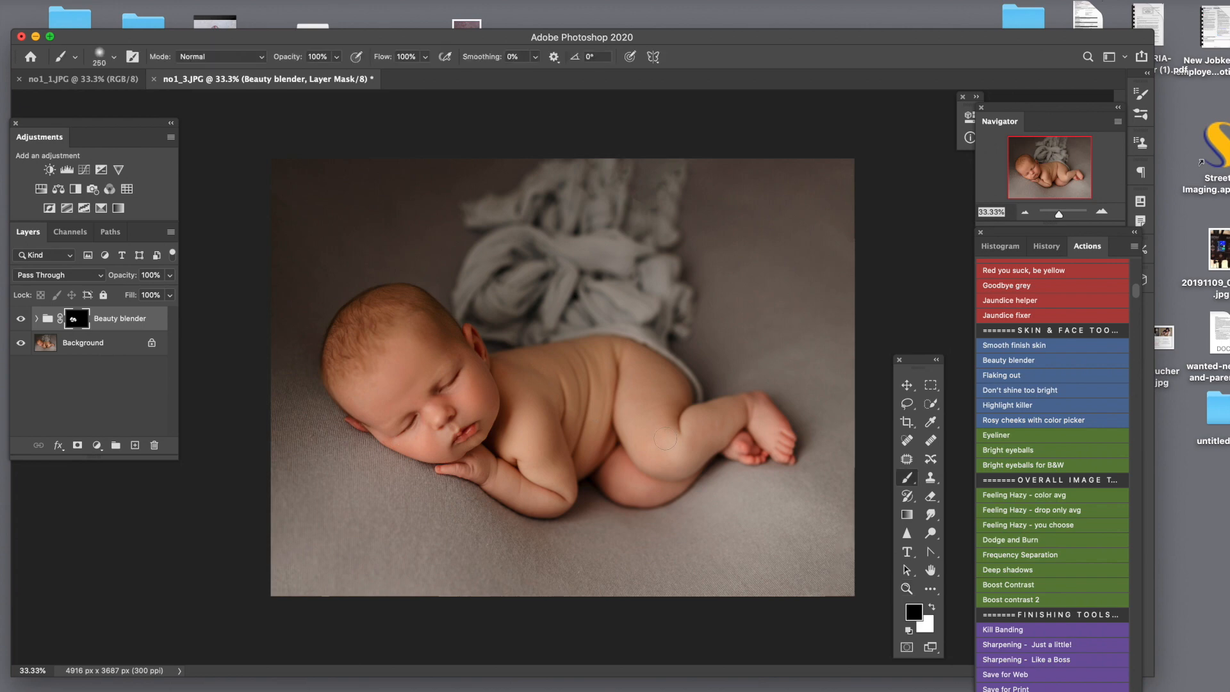
pyautogui.press('[')
pyautogui.click(170, 295)
pyautogui.moveTo(170, 293); pyautogui.dragTo(159, 292)
pyautogui.click(514, 493)
pyautogui.click(169, 278)
pyautogui.moveTo(160, 293); pyautogui.dragTo(160, 292)
# Step: Compare the photo with and without the Beauty blender group, and merge it into the background
pyautogui.click(24, 318)
pyautogui.click(23, 319)
pyautogui.click(23, 319)
pyautogui.click(23, 319)
pyautogui.click(21, 319)
pyautogui.press('shift+super+e')
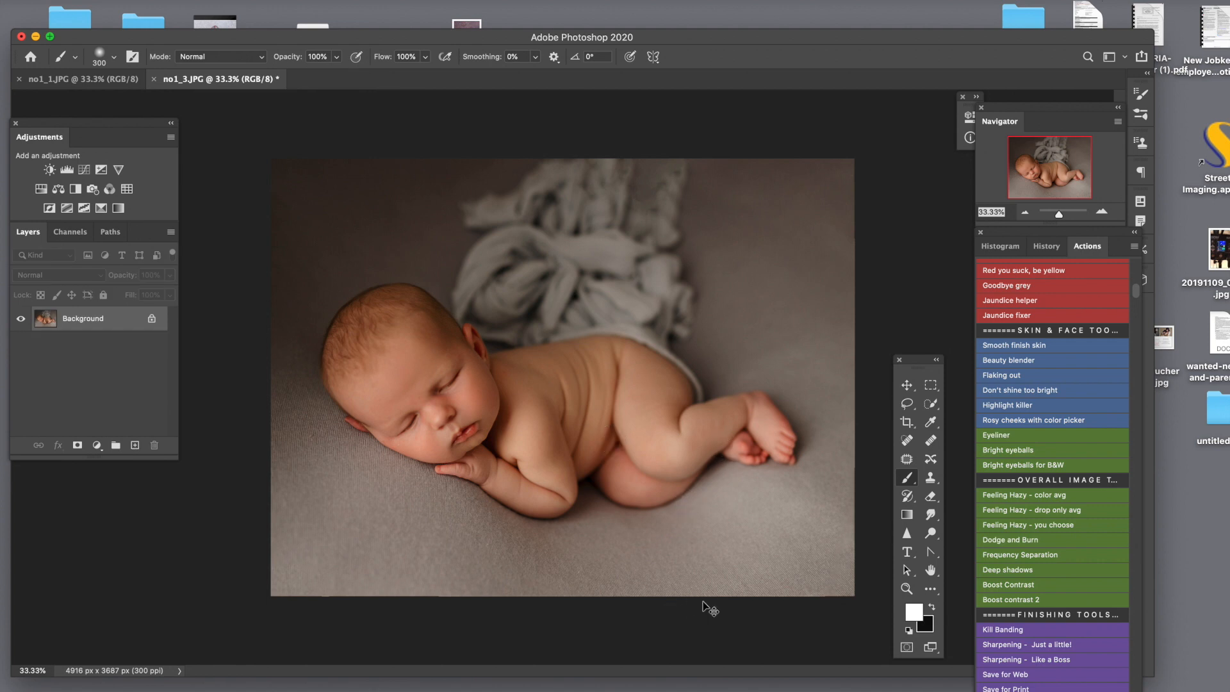
# Step: Duplicate the background layer and smooth the top of the baby's head in Liquify, enlarging the brush to 2000
pyautogui.press('super+j')
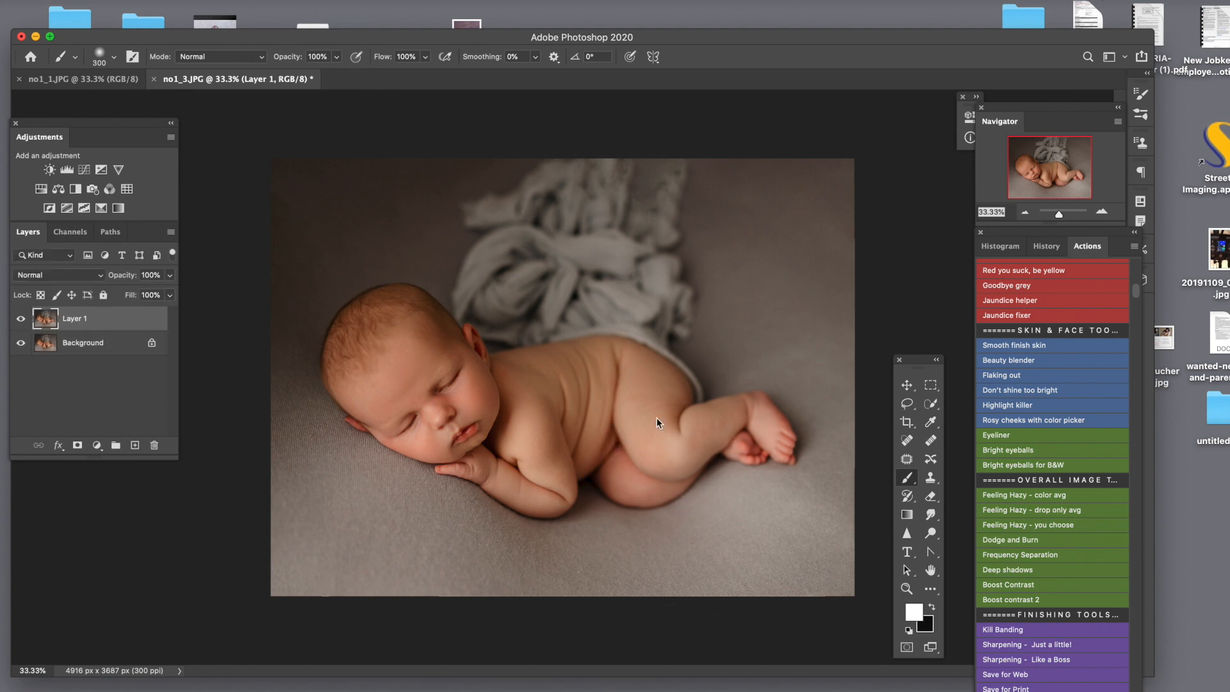
pyautogui.press('shift+super+x')
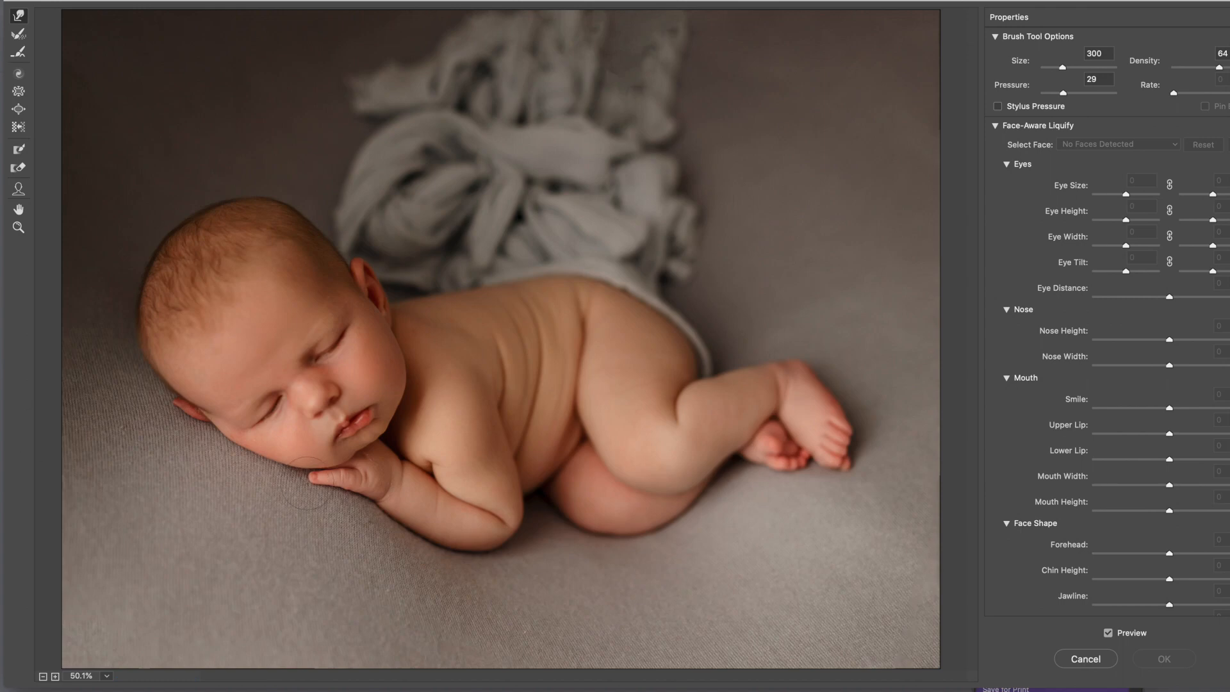
pyautogui.press(']')
pyautogui.press('[')
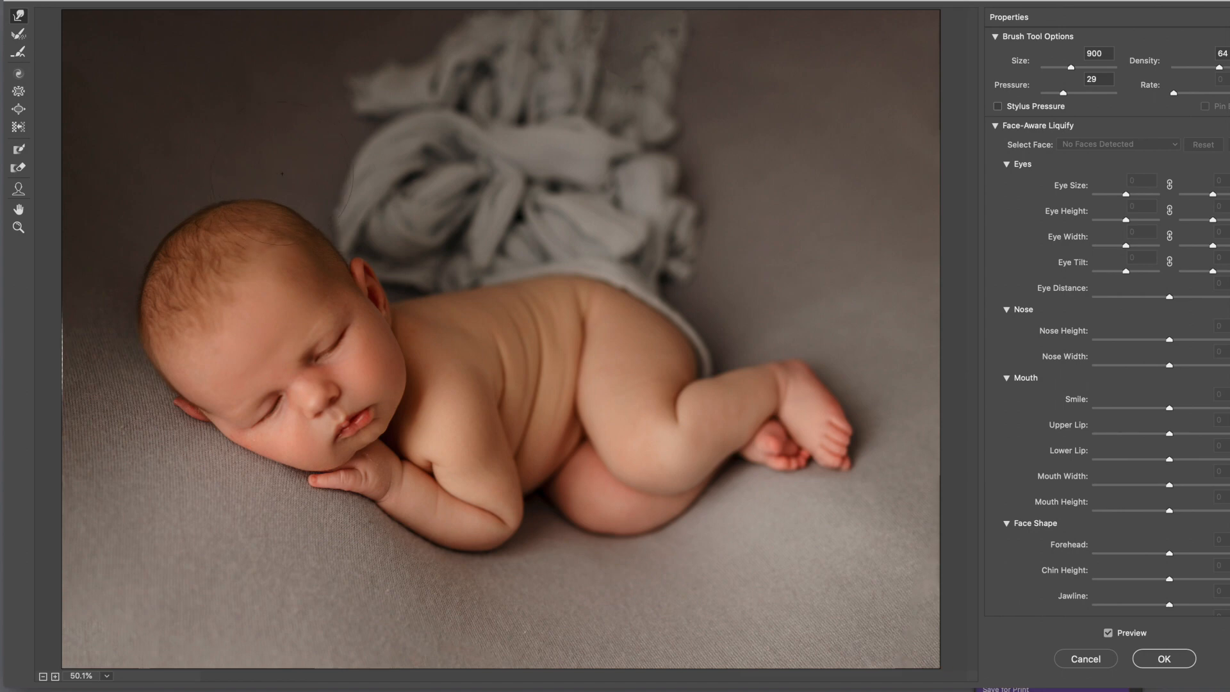
pyautogui.press(']')
pyautogui.press(']')
pyautogui.press(']')
pyautogui.press(']')
pyautogui.press(']')
pyautogui.press(']')
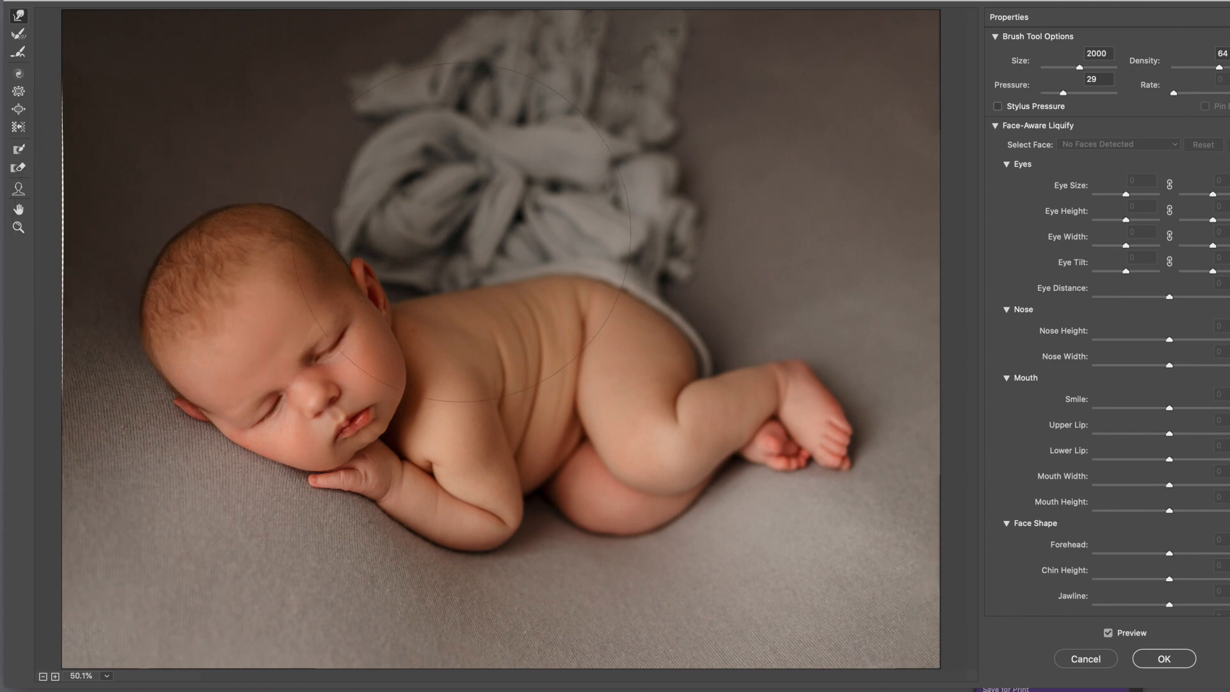
# Step: Push the wrap edge behind the baby's hip inward using the Forward Warp brush at 800
pyautogui.press('[')
pyautogui.press('[')
pyautogui.press('[')
pyautogui.press('[')
pyautogui.press('[')
pyautogui.press('[')
pyautogui.press('[')
pyautogui.press('[')
pyautogui.press('[')
pyautogui.press('[')
pyautogui.press('[')
pyautogui.press('[')
pyautogui.press('[')
pyautogui.press(']')
pyautogui.press(']')
pyautogui.press(']')
pyautogui.press(']')
pyautogui.press(']')
pyautogui.press(']')
pyautogui.moveTo(709, 349); pyautogui.dragTo(705, 350)
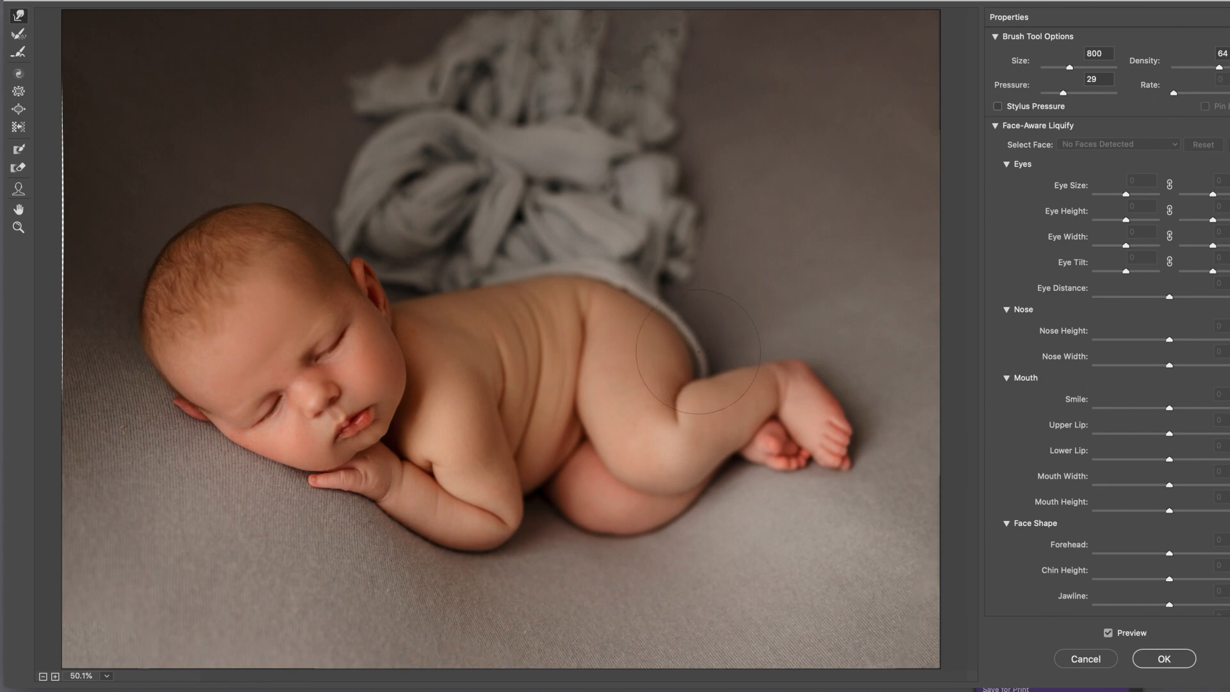
pyautogui.moveTo(709, 357); pyautogui.dragTo(689, 351)
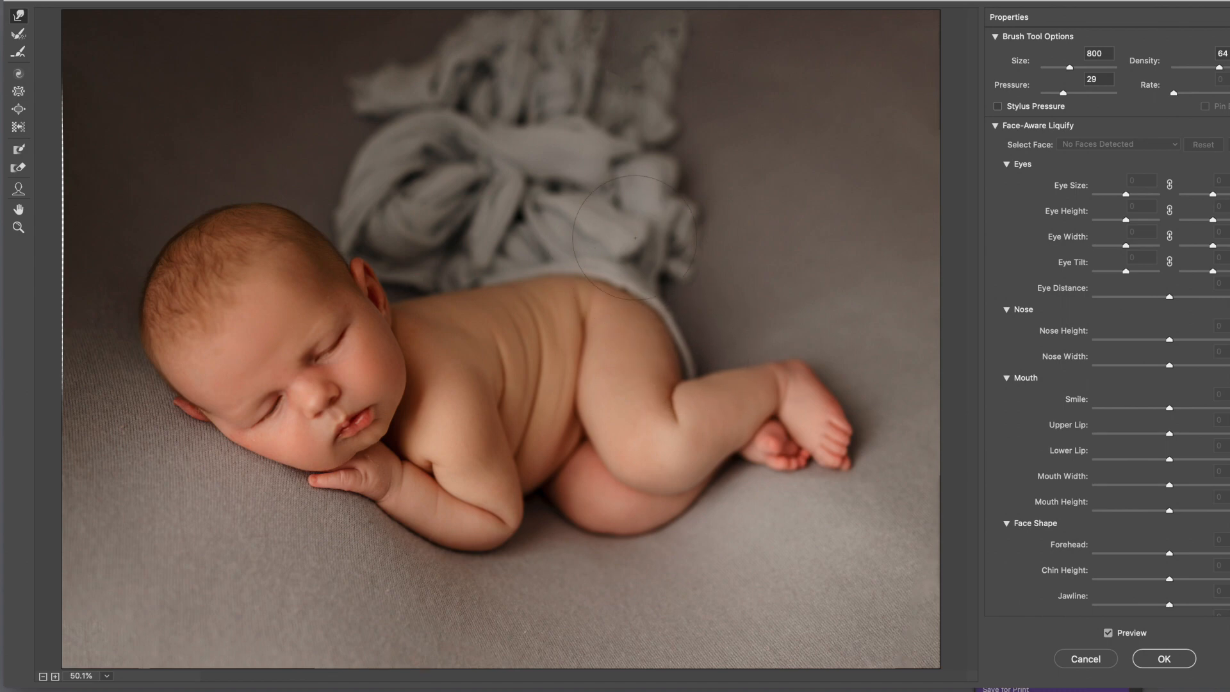
# Step: Push the grey wrap's upper-left folds outward with the warp brush at 1200, and apply the Liquify changes
pyautogui.press(']')
pyautogui.press(']')
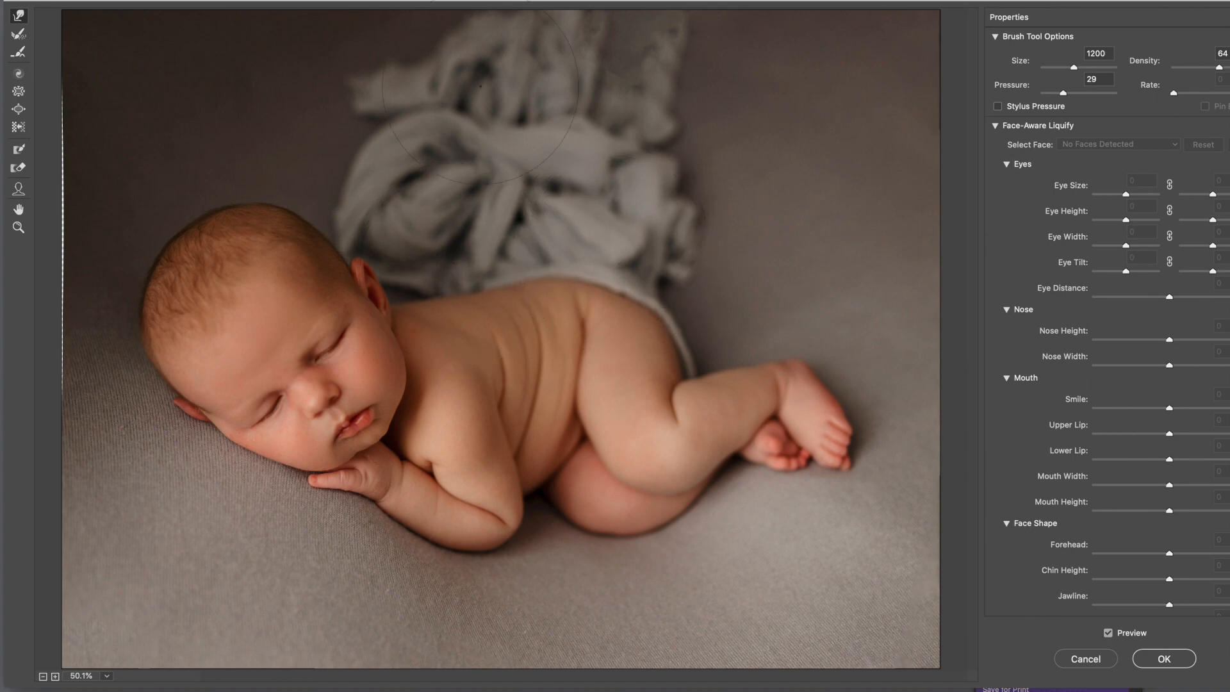
pyautogui.moveTo(411, 71); pyautogui.dragTo(386, 40)
pyautogui.press(']')
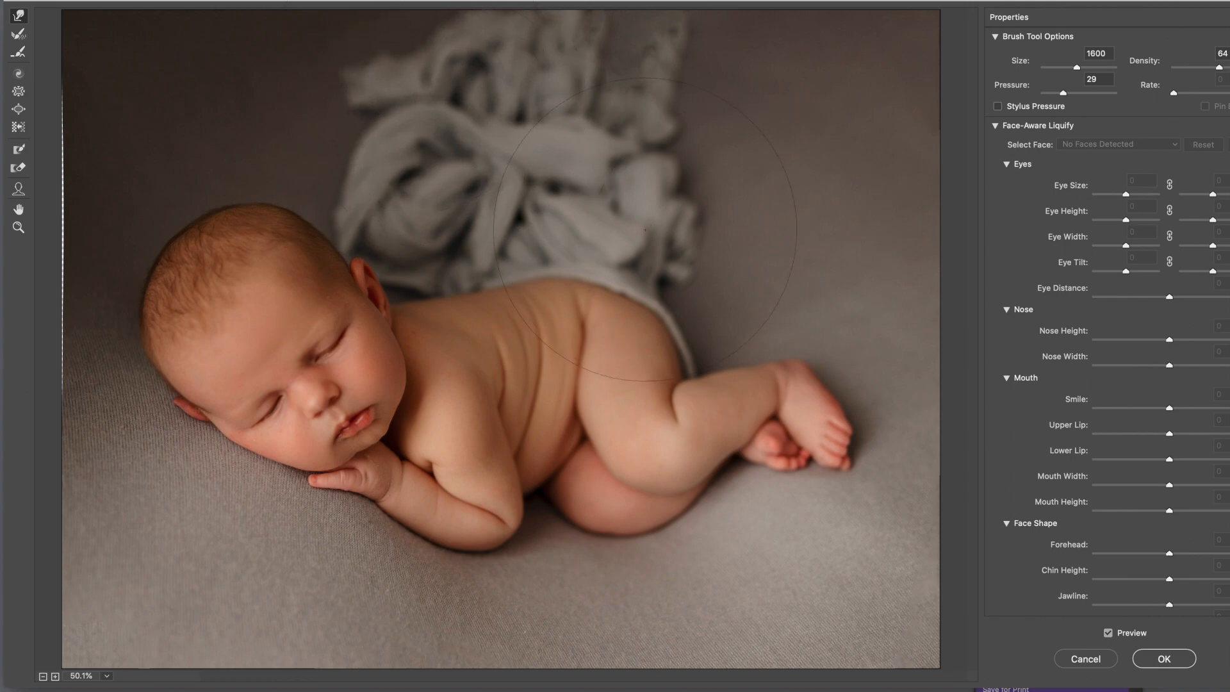
pyautogui.press('[')
pyautogui.press('[')
pyautogui.press('[')
pyautogui.press('[')
pyautogui.press('[')
pyautogui.press('[')
pyautogui.press('[')
pyautogui.press('[')
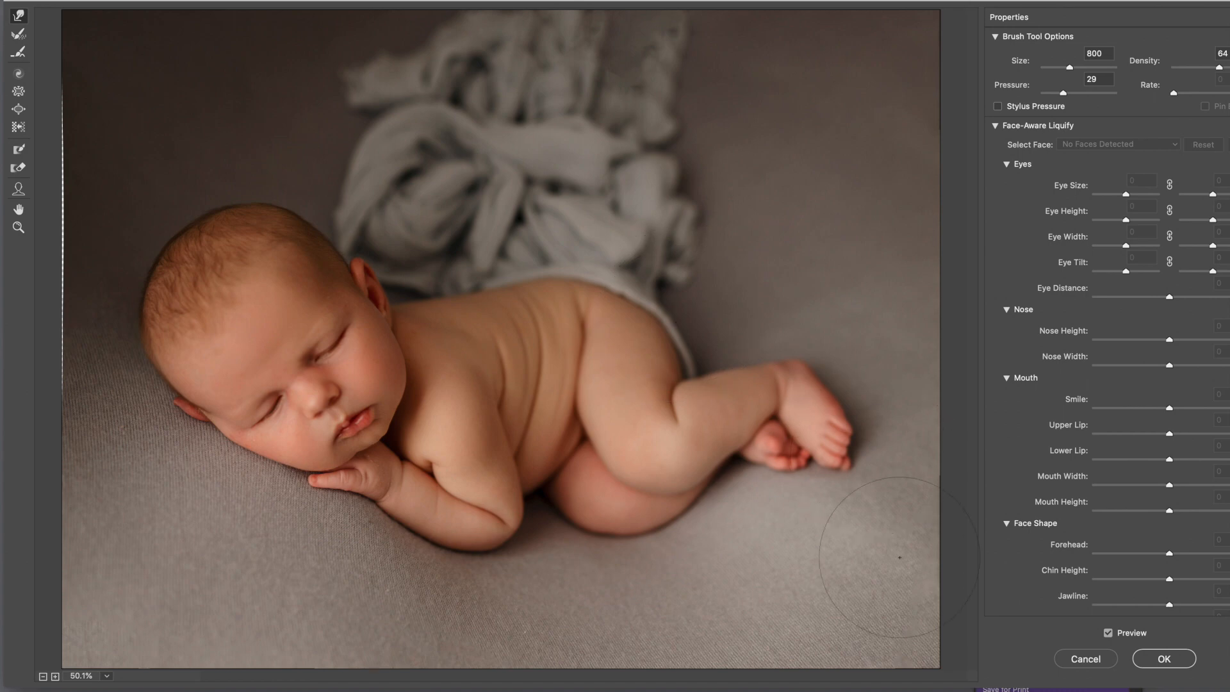
pyautogui.click(1161, 659)
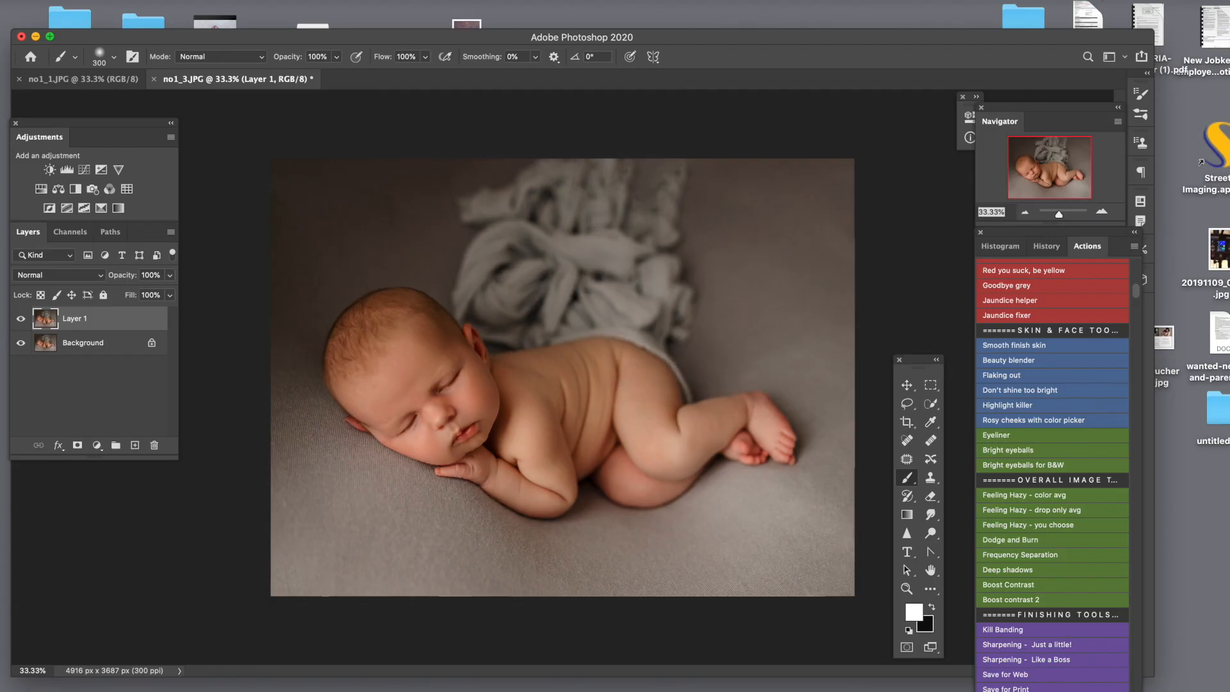
# Step: Compare the photo with and without the liquified layer, and merge it into the background
pyautogui.click(18, 323)
pyautogui.click(19, 323)
pyautogui.click(19, 323)
pyautogui.click(20, 321)
pyautogui.press('BackSpace')
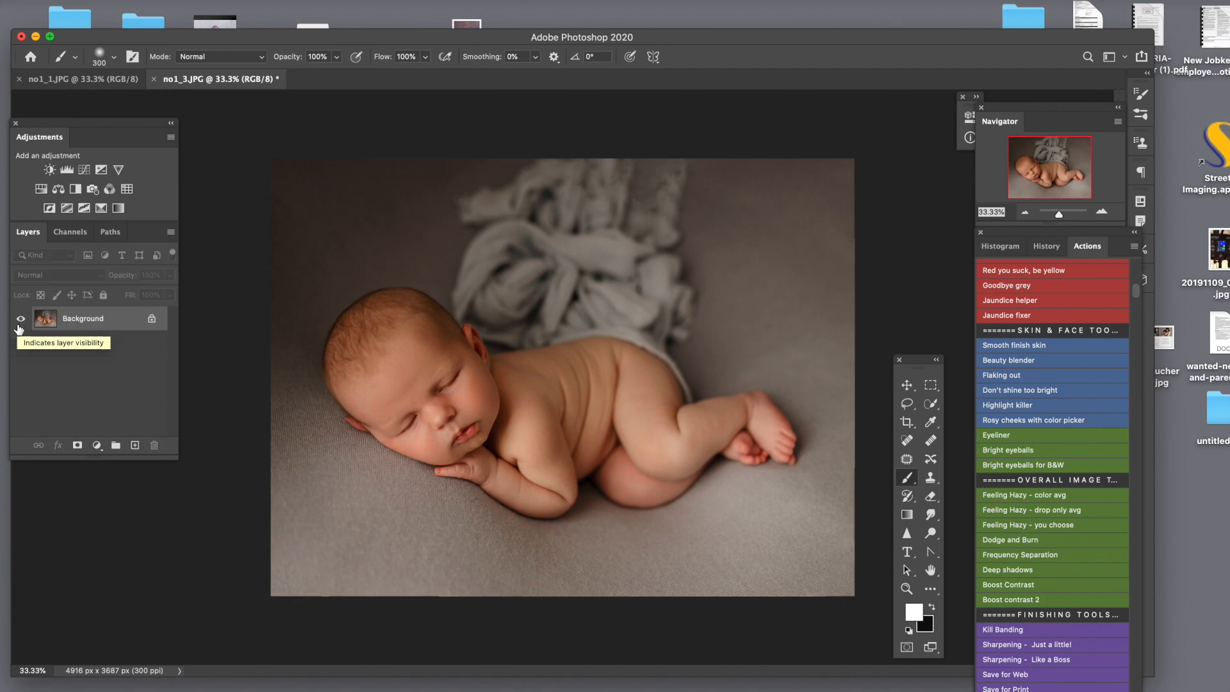
# Step: Run the Feeling Hazy - drop only avg action and lower its group's opacity to 20%
pyautogui.click(1034, 511)
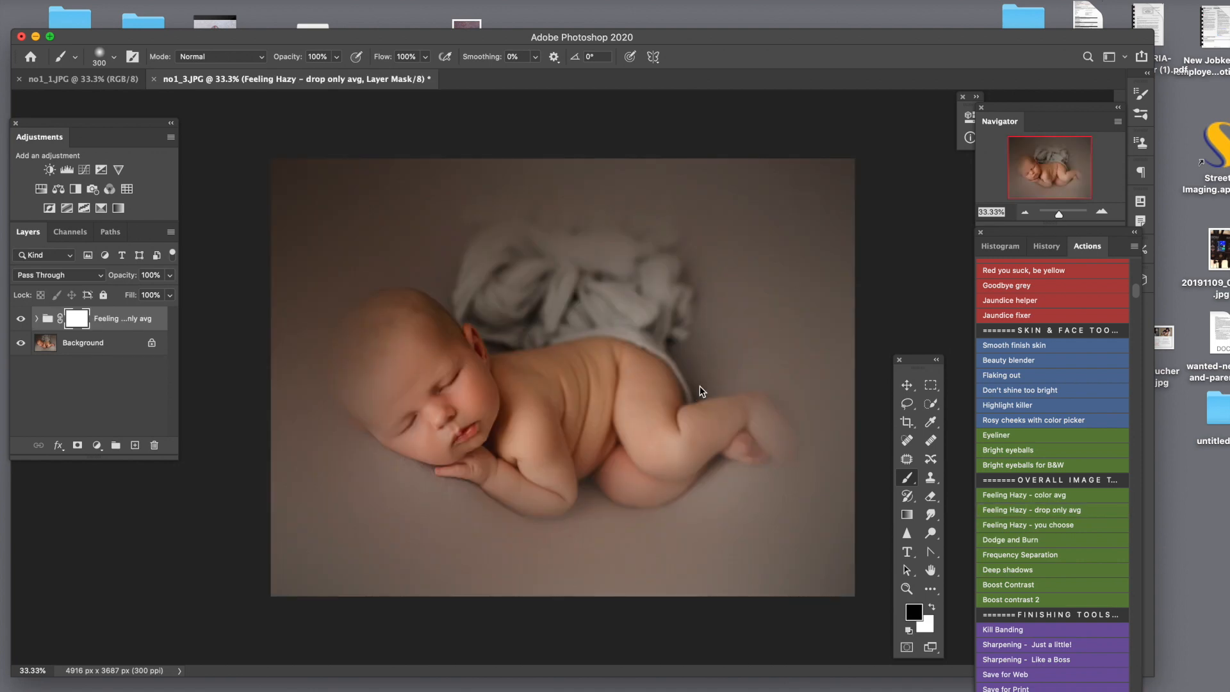
pyautogui.click(170, 295)
pyautogui.moveTo(161, 299); pyautogui.dragTo(122, 296)
pyautogui.click(20, 319)
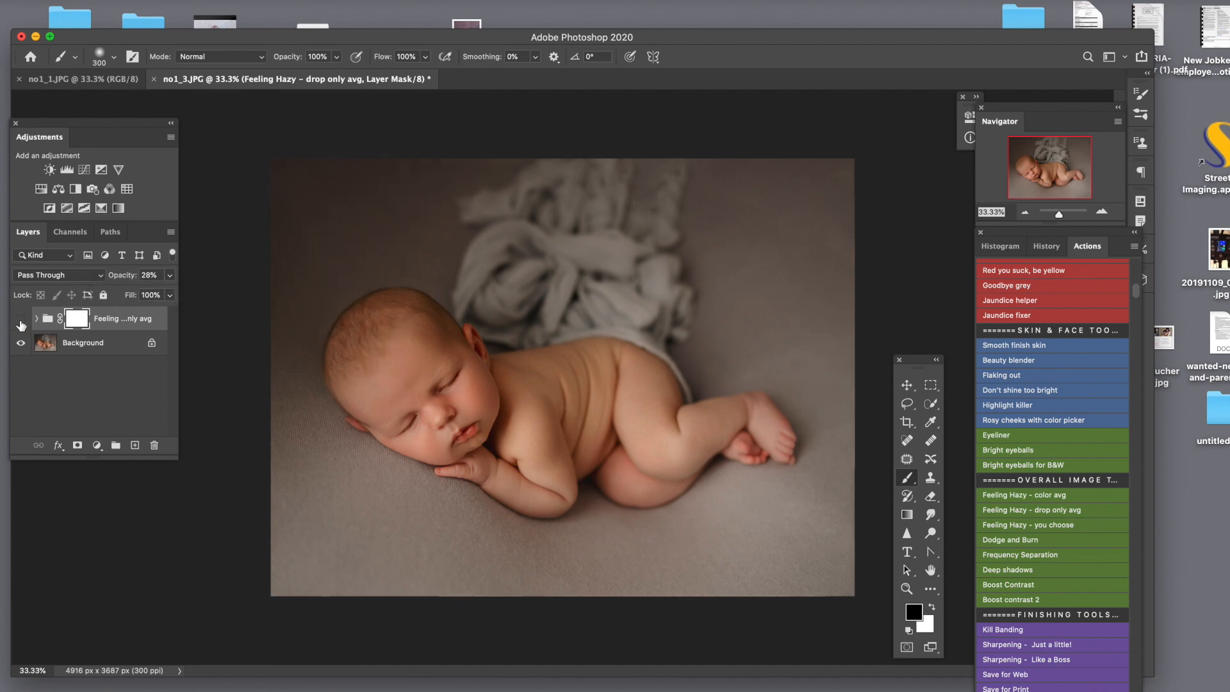
pyautogui.click(20, 319)
pyautogui.click(21, 319)
pyautogui.click(21, 319)
pyautogui.click(169, 278)
pyautogui.moveTo(125, 296); pyautogui.dragTo(118, 296)
# Step: Mask the haze off the baby's head, body and feet by painting black on the group's mask with a large brush
pyautogui.press('x')
pyautogui.press('x')
pyautogui.press('x')
pyautogui.press('x')
pyautogui.press(']')
pyautogui.press(']')
pyautogui.press(']')
pyautogui.press(']')
pyautogui.moveTo(367, 363)
pyautogui.mouseDown()
pyautogui.moveTo(434, 404)
pyautogui.moveTo(432, 423)
pyautogui.moveTo(469, 392)
pyautogui.moveTo(517, 440)
pyautogui.moveTo(613, 390)
pyautogui.moveTo(647, 430)
pyautogui.moveTo(641, 459)
pyautogui.moveTo(713, 457)
pyautogui.moveTo(659, 484)
pyautogui.moveTo(752, 445)
pyautogui.mouseUp()
pyautogui.press('[')
pyautogui.press('[')
pyautogui.press('[')
pyautogui.press('[')
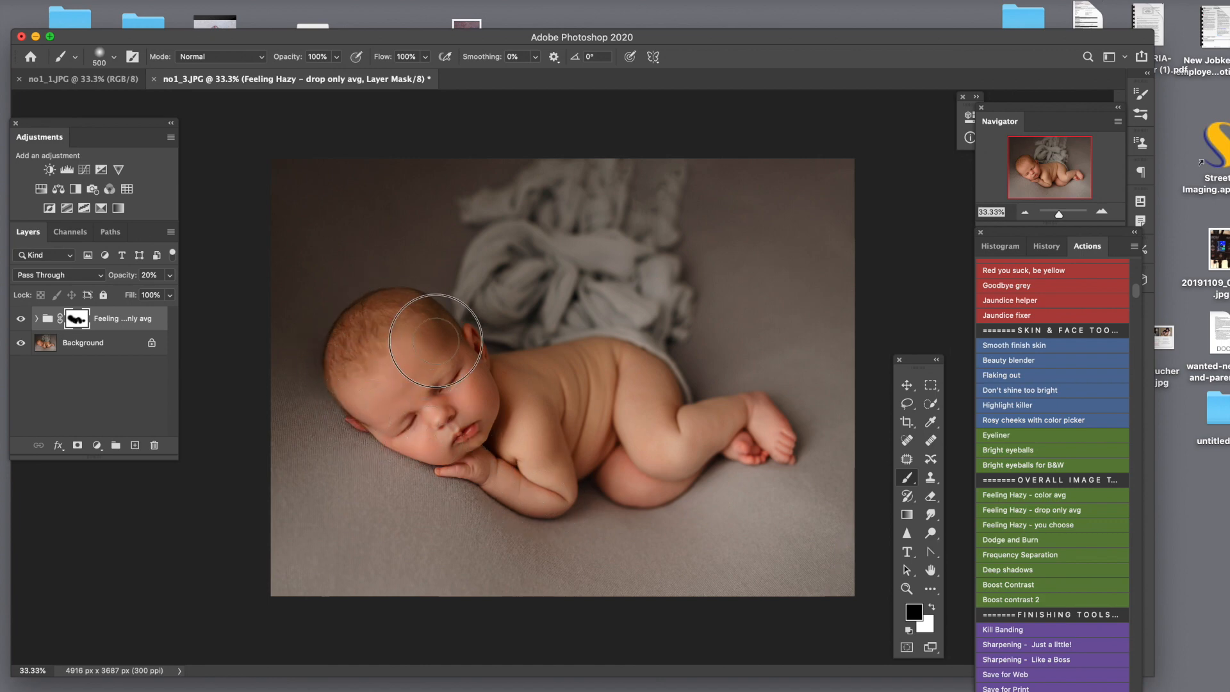
# Step: Compare the photo with and without the haze group, and merge it into the background
pyautogui.click(20, 321)
pyautogui.click(20, 320)
pyautogui.click(20, 321)
pyautogui.click(20, 321)
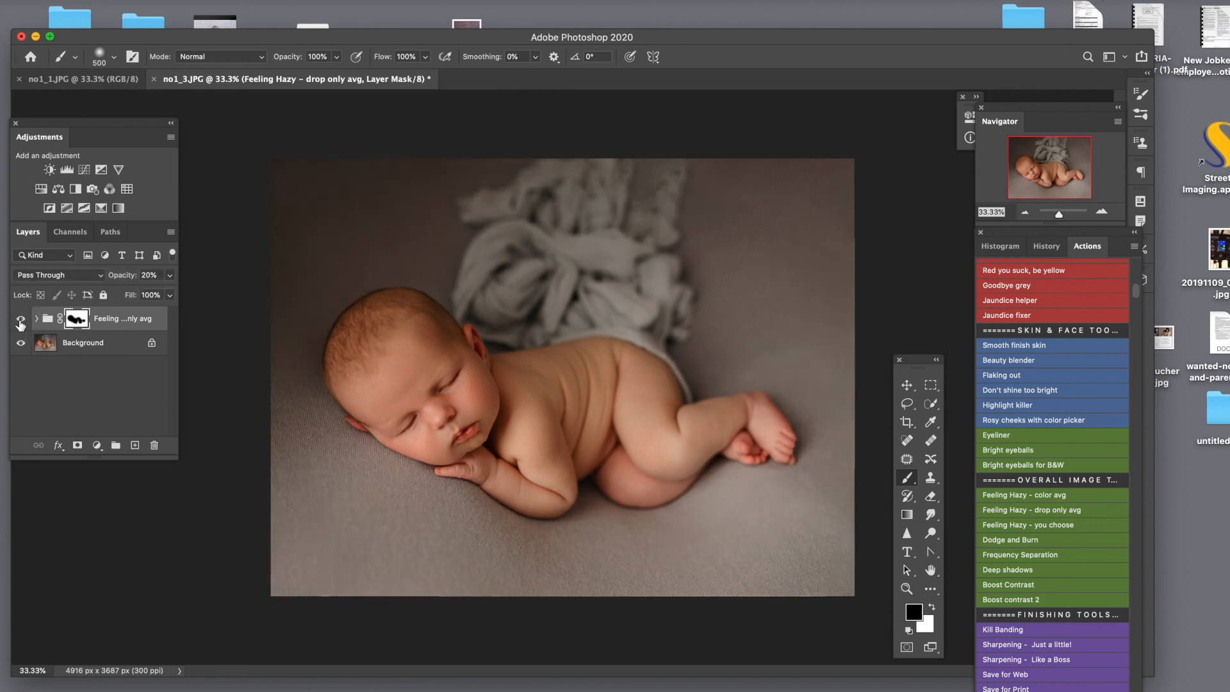
pyautogui.click(19, 320)
pyautogui.click(20, 320)
pyautogui.press('BackSpace')
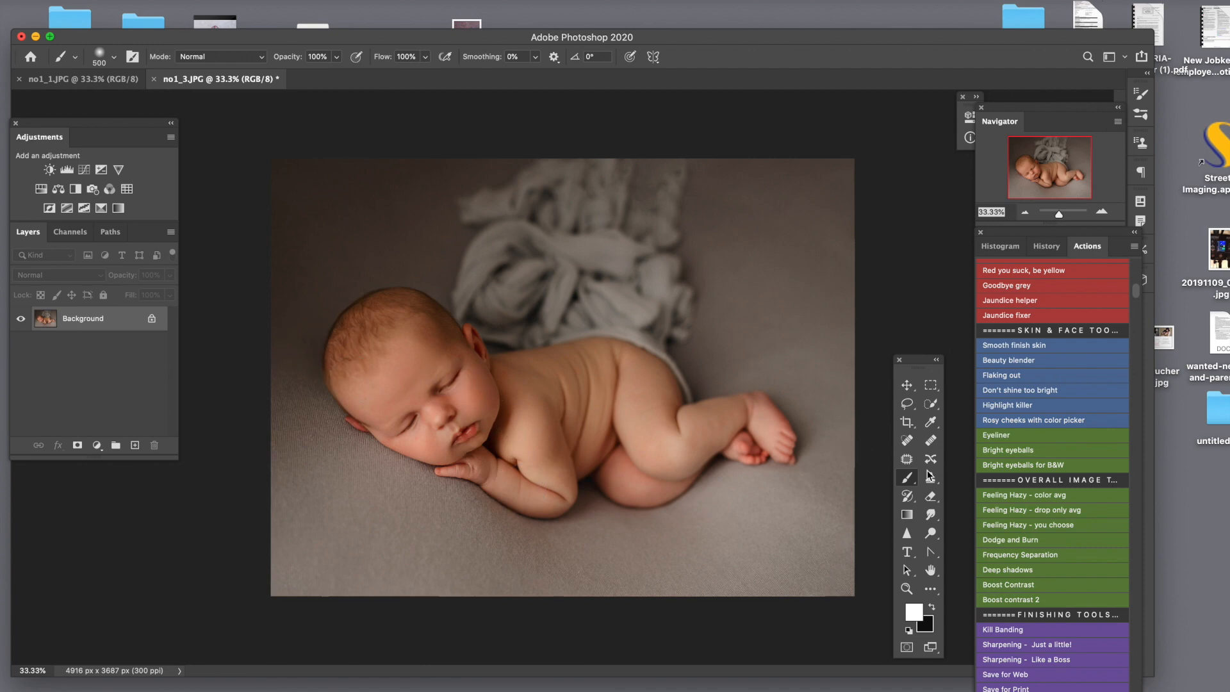
# Step: Run the Red I hate you action for correcting the redness on the baby's face
pyautogui.scroll(3, 1008, 400)
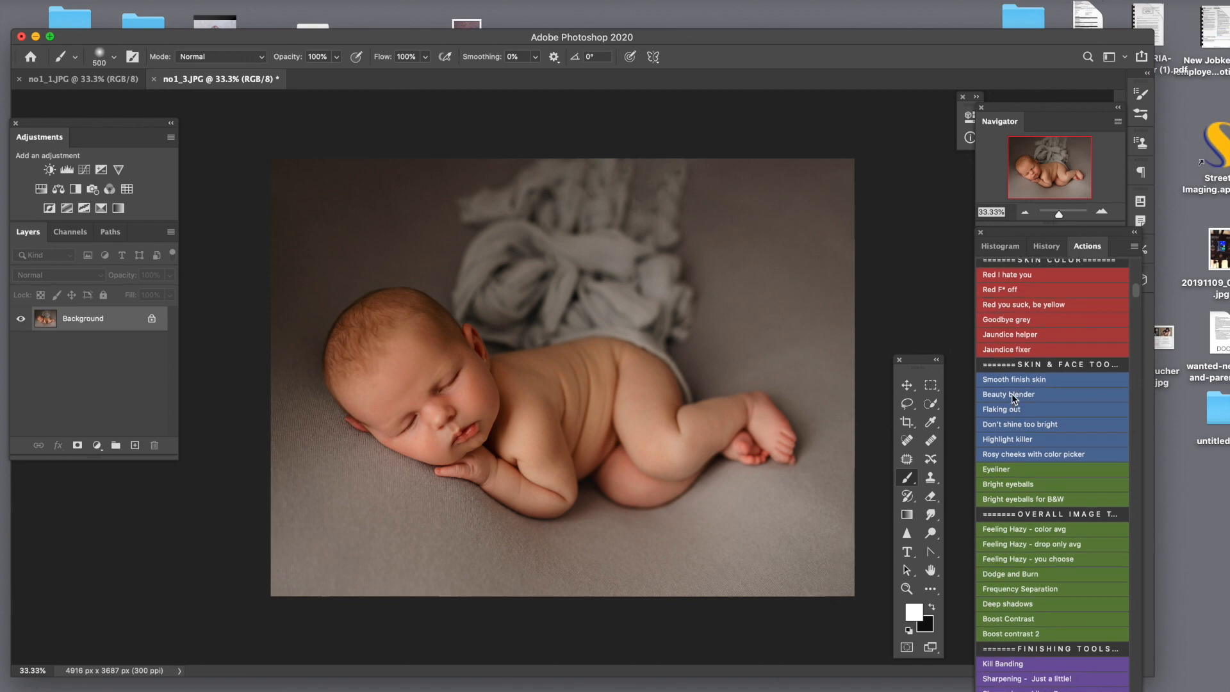
pyautogui.click(1008, 278)
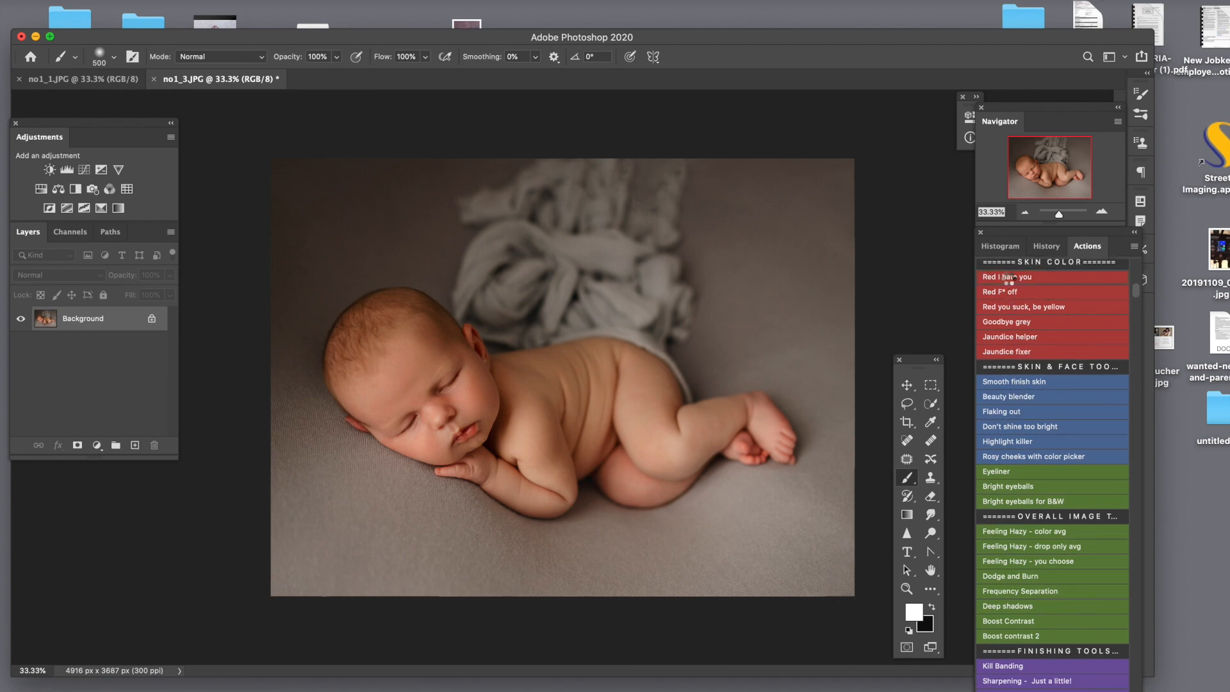
pyautogui.press('z')
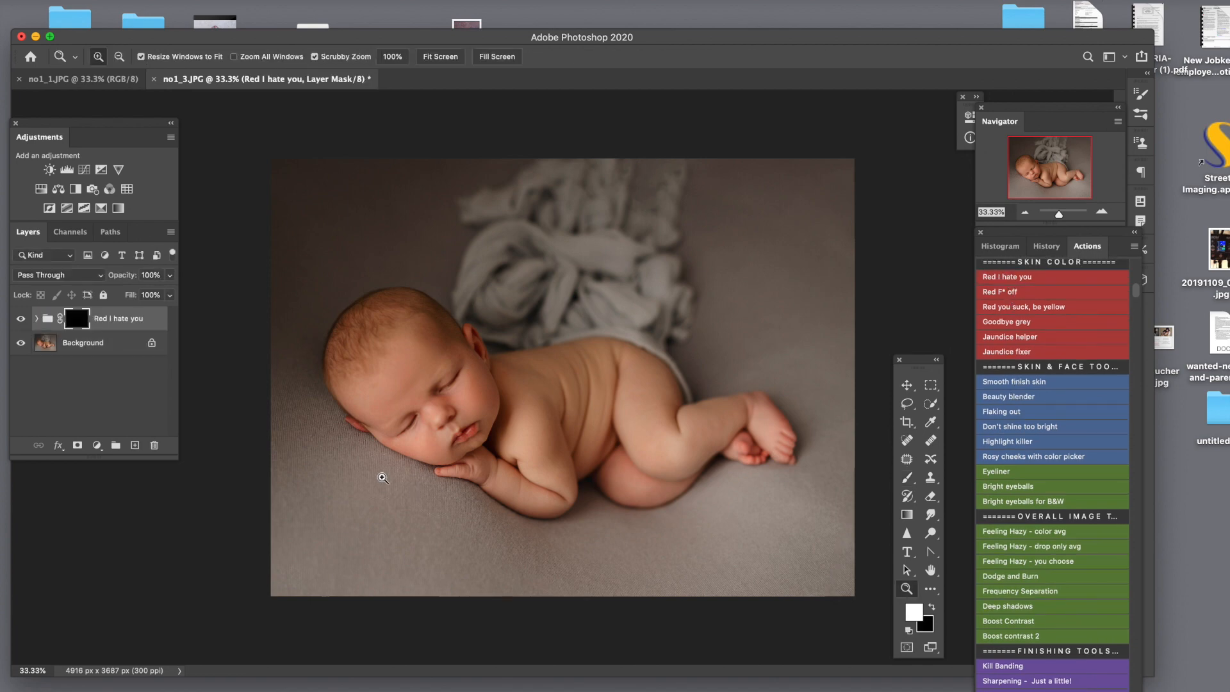
pyautogui.click(436, 433)
pyautogui.click(436, 433)
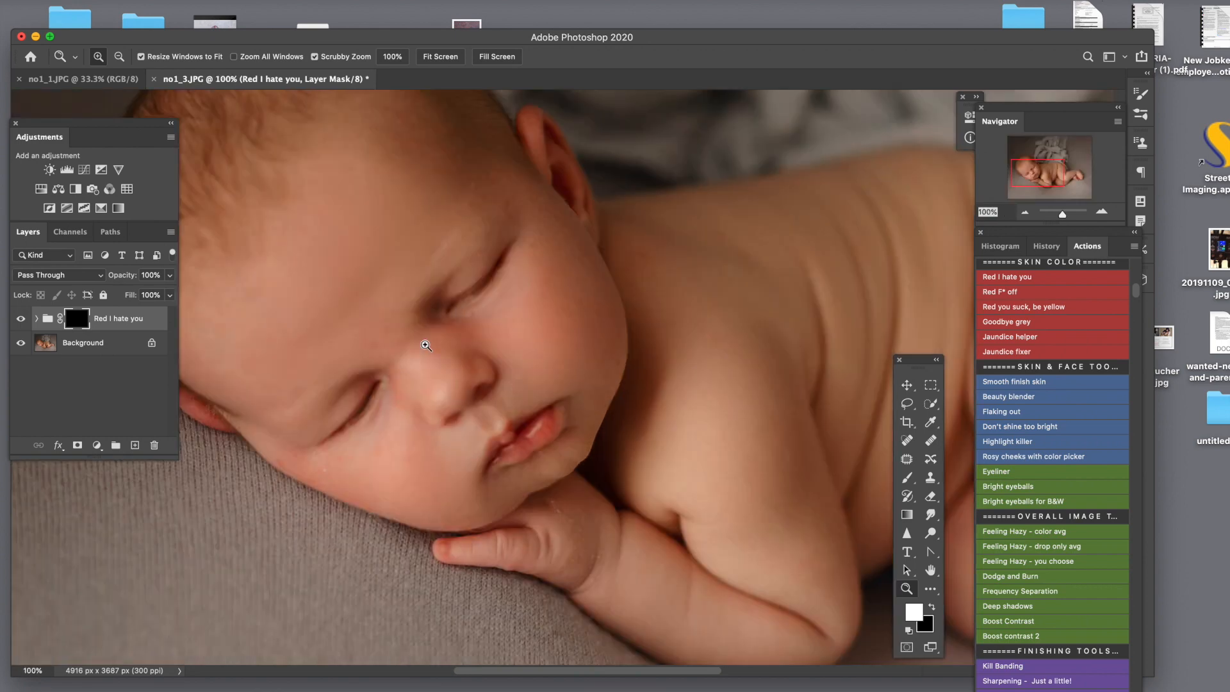
# Step: Paint white on the Red I hate you mask over the nose bridge and around both eyes with the brush at 80
pyautogui.press('b')
pyautogui.press('[')
pyautogui.press('[')
pyautogui.press('[')
pyautogui.press('[')
pyautogui.press('[')
pyautogui.press('[')
pyautogui.press('[')
pyautogui.press('[')
pyautogui.press('[')
pyautogui.press('[')
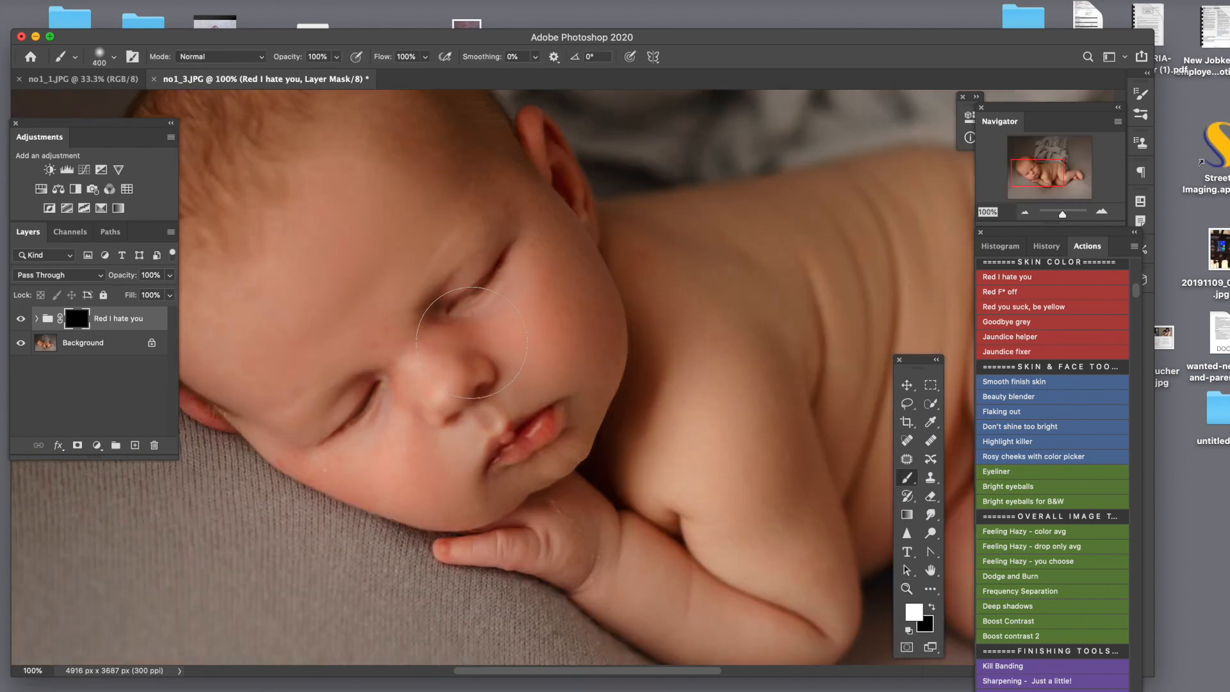
pyautogui.moveTo(449, 332)
pyautogui.mouseDown()
pyautogui.moveTo(433, 318)
pyautogui.moveTo(459, 329)
pyautogui.moveTo(420, 343)
pyautogui.moveTo(469, 340)
pyautogui.moveTo(437, 323)
pyautogui.mouseUp()
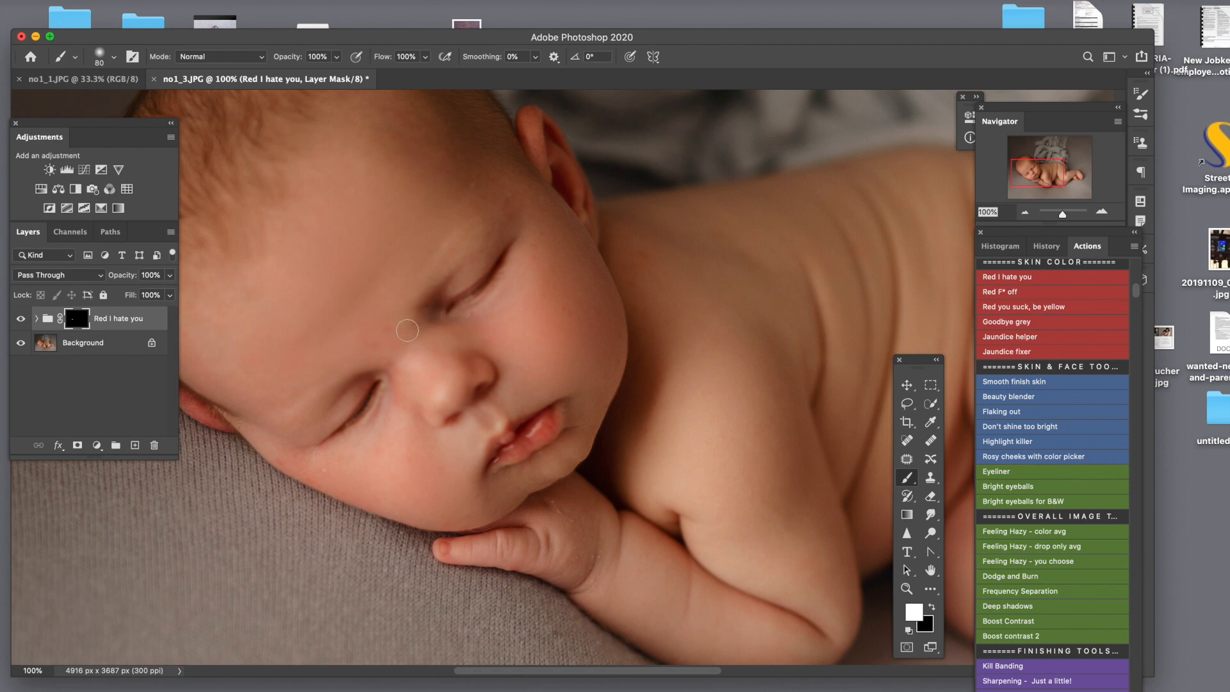
pyautogui.moveTo(397, 378); pyautogui.dragTo(389, 382)
pyautogui.moveTo(364, 396)
pyautogui.mouseDown()
pyautogui.moveTo(336, 423)
pyautogui.moveTo(379, 377)
pyautogui.mouseUp()
pyautogui.moveTo(433, 309)
pyautogui.mouseDown()
pyautogui.moveTo(456, 277)
pyautogui.moveTo(431, 318)
pyautogui.moveTo(478, 287)
pyautogui.moveTo(500, 302)
pyautogui.mouseUp()
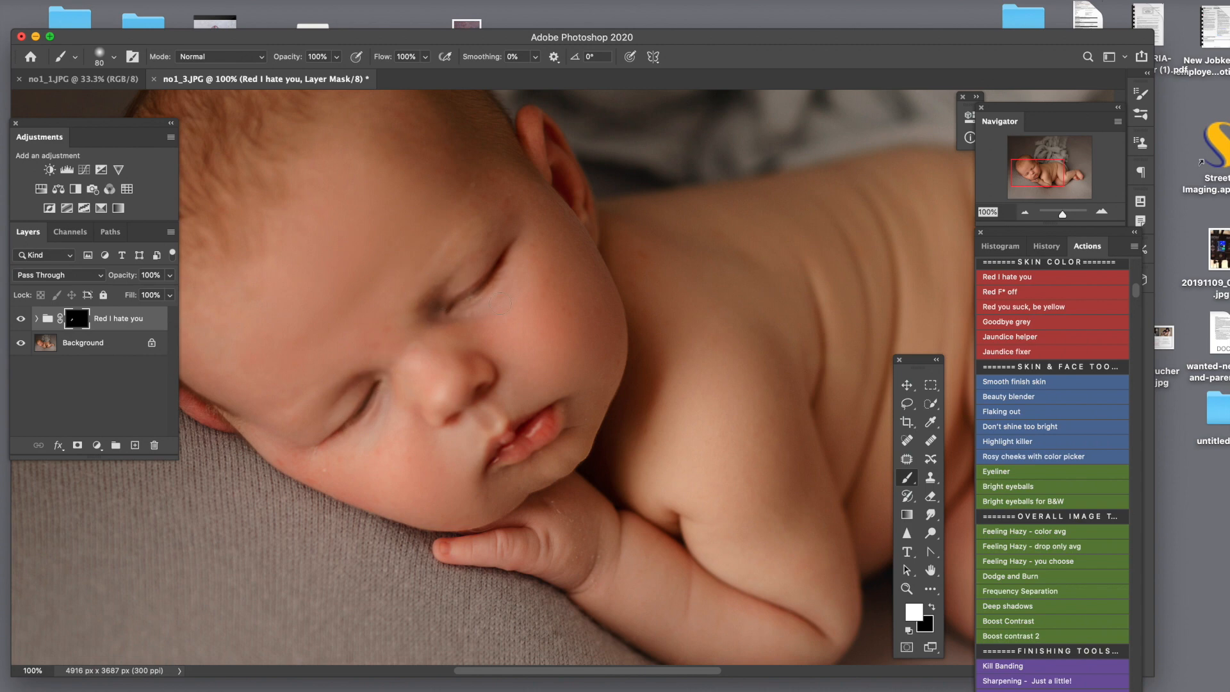
# Step: Lower the Red I hate you group's opacity to 79% and compare the face with and without it
pyautogui.click(171, 275)
pyautogui.moveTo(170, 292); pyautogui.dragTo(155, 294)
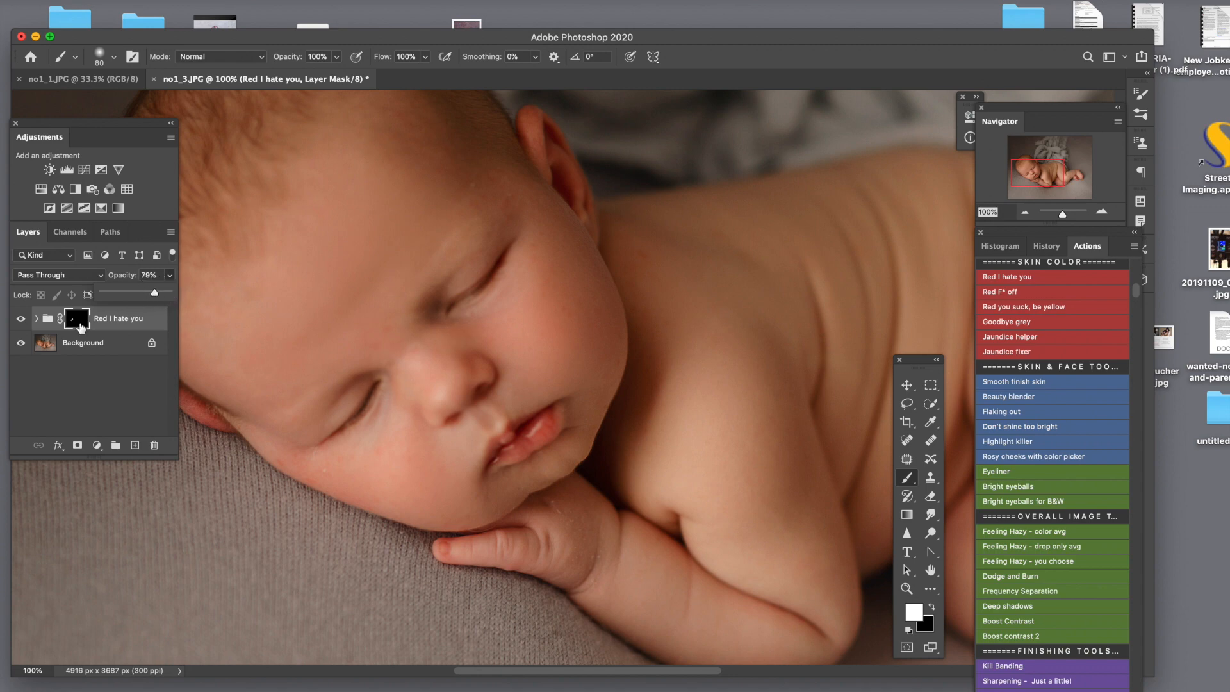
pyautogui.click(21, 319)
pyautogui.click(21, 320)
pyautogui.click(22, 320)
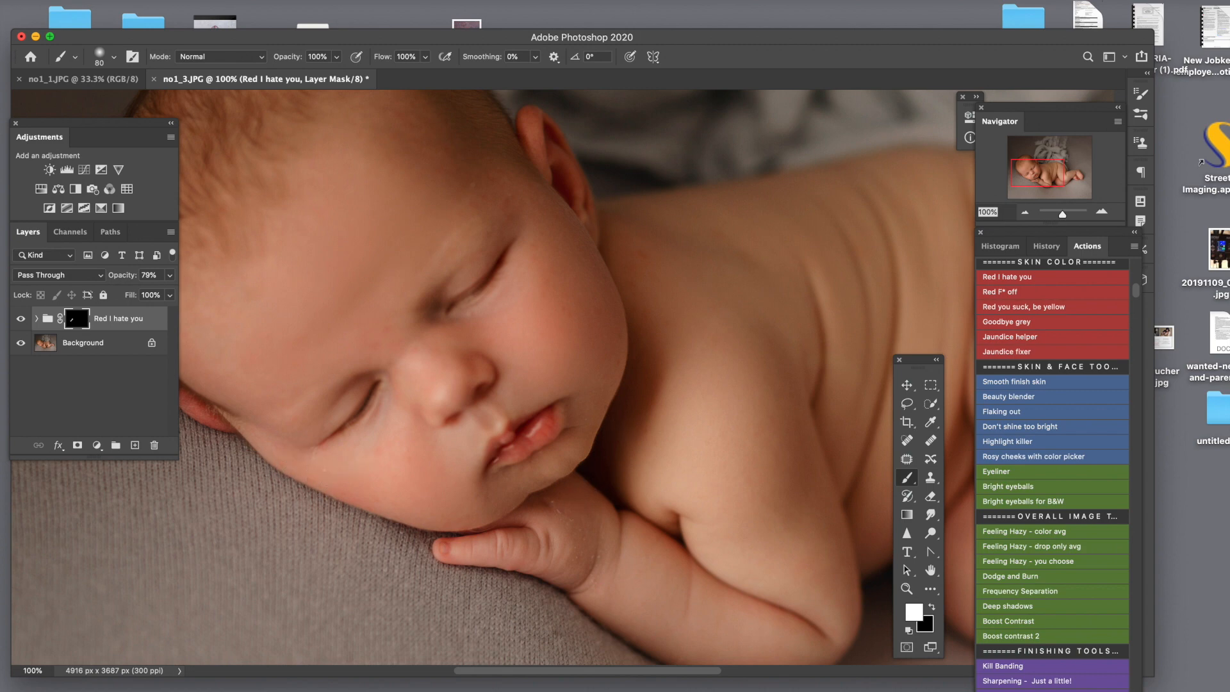
# Step: Merge the Red I hate you group into the background and duplicate the result onto a new layer
pyautogui.press('z')
pyautogui.keyDown('alt'); pyautogui.click(590, 427); pyautogui.keyUp('alt')
pyautogui.click(579, 494)
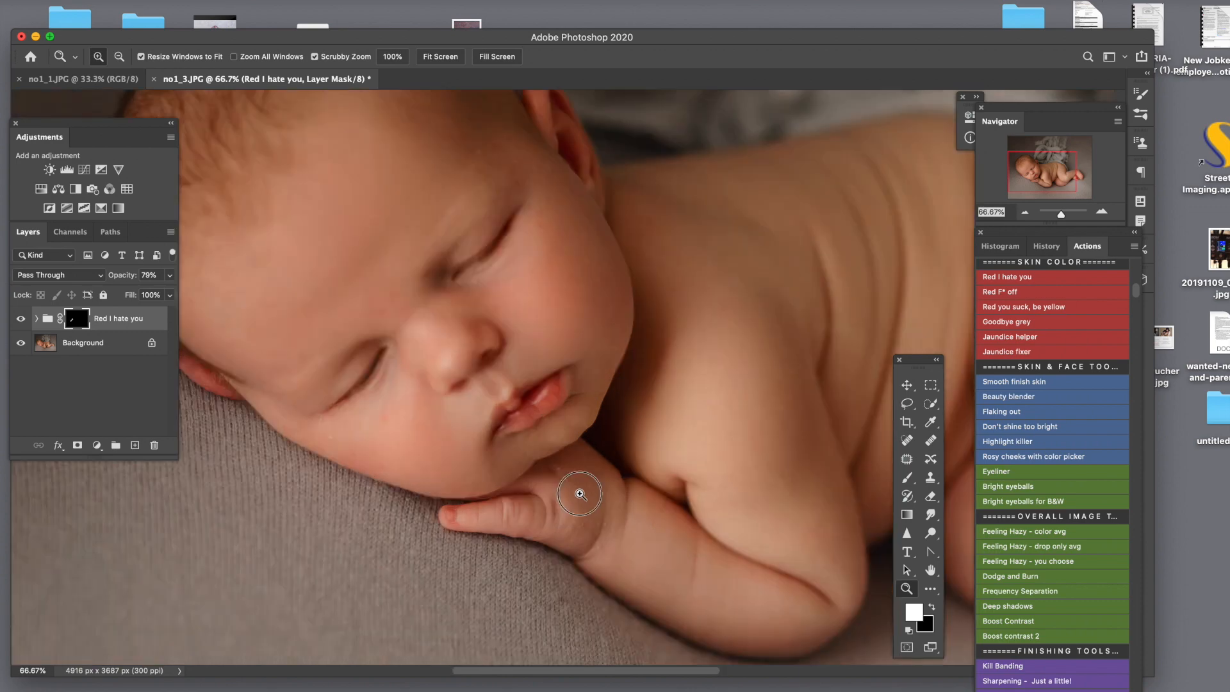
pyautogui.click(580, 493)
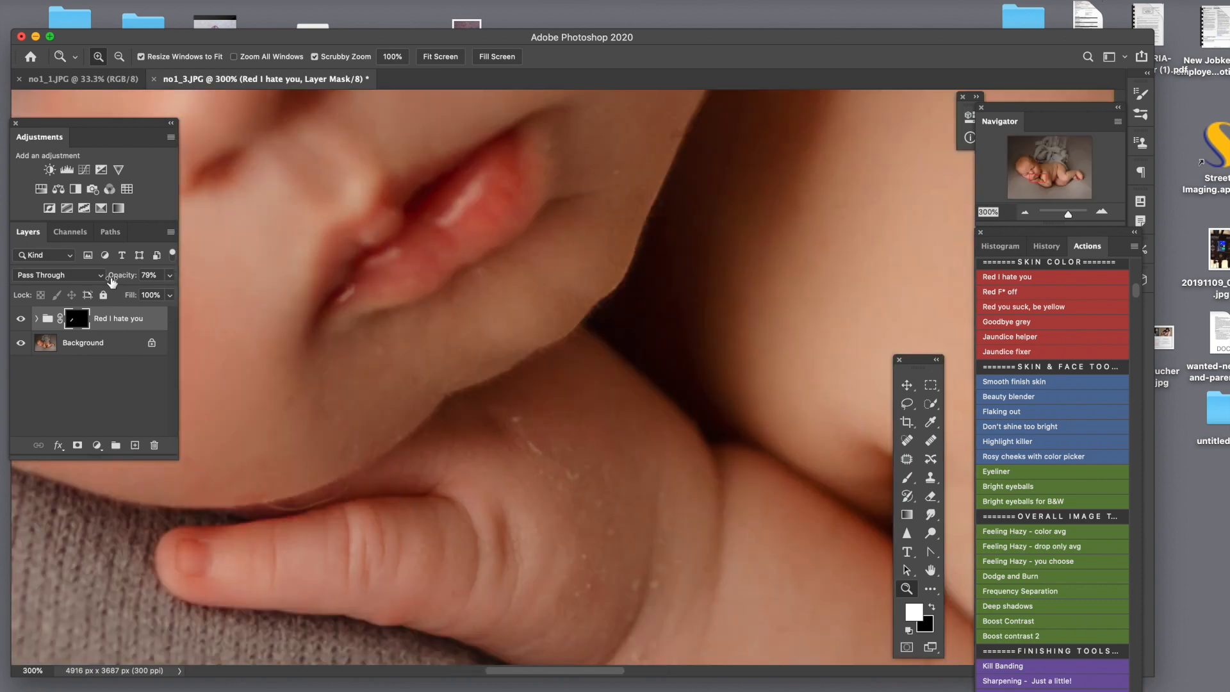
pyautogui.press('BackSpace')
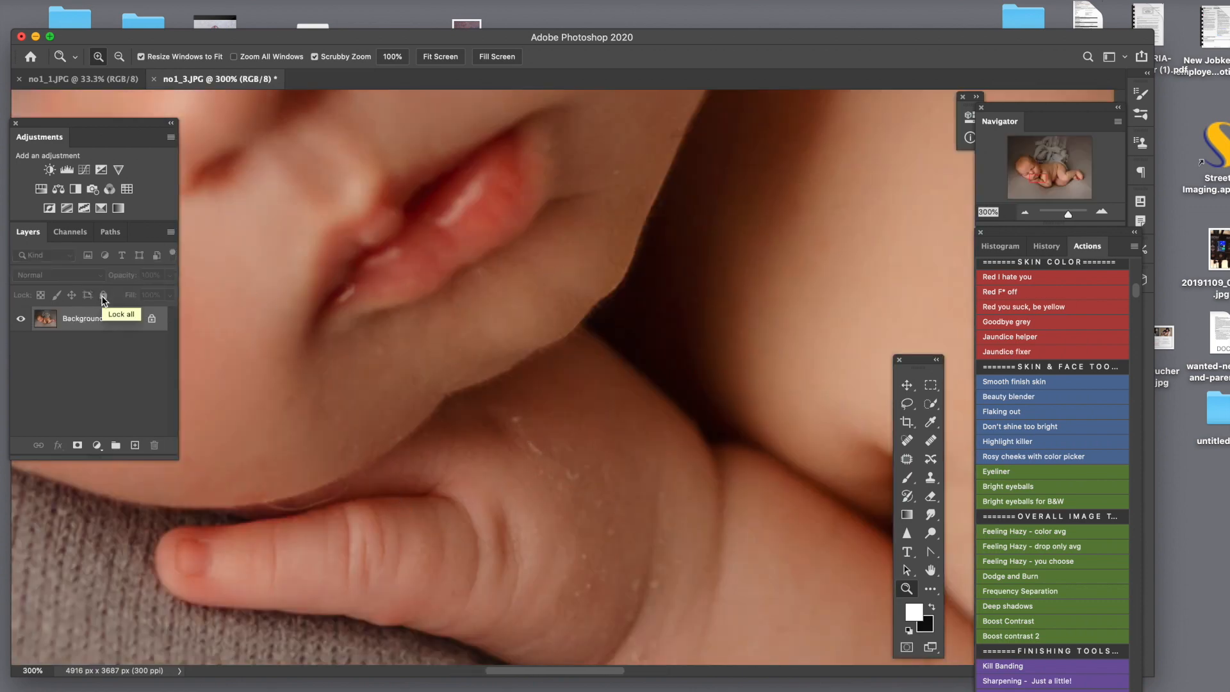
pyautogui.press('super+j')
# Step: Remove the flaky spots on the back of the baby's hand with the Spot Healing Brush at 20
pyautogui.click(905, 442)
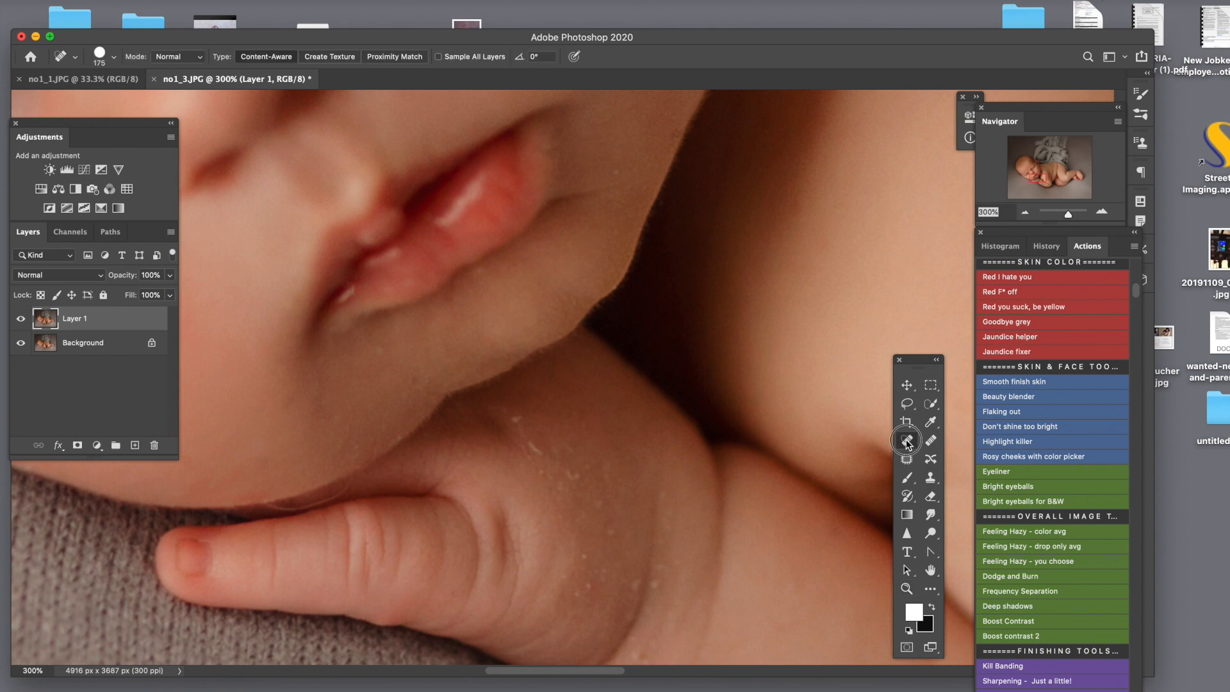
pyautogui.press('[')
pyautogui.press('[')
pyautogui.press('[')
pyautogui.press('[')
pyautogui.press('[')
pyautogui.press('[')
pyautogui.press('[')
pyautogui.press('[')
pyautogui.press('[')
pyautogui.press('[')
pyautogui.press('[')
pyautogui.press('[')
pyautogui.press('[')
pyautogui.press('[')
pyautogui.click(540, 452)
pyautogui.click(520, 418)
pyautogui.click(567, 476)
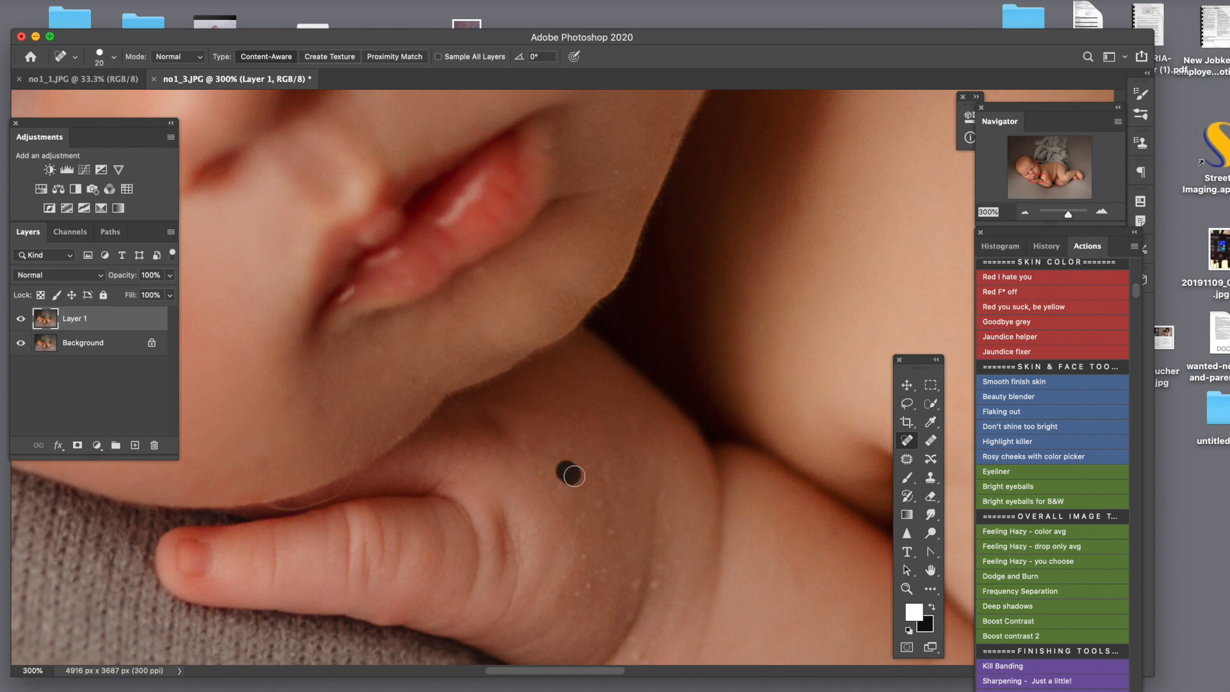
# Step: Try to heal the line between the baby's cheek and finger with a smaller Spot Healing Brush, and undo the strokes
pyautogui.press('[')
pyautogui.press('[')
pyautogui.press('[')
pyautogui.press('[')
pyautogui.press('[')
pyautogui.moveTo(352, 486)
pyautogui.mouseDown()
pyautogui.moveTo(266, 509)
pyautogui.moveTo(308, 509)
pyautogui.moveTo(260, 511)
pyautogui.mouseUp()
pyautogui.press('super+z')
pyautogui.press('super+z')
pyautogui.press('super+z')
# Step: Heal the line between the baby's cheek and finger in short strokes with the Spot Healing Brush at 3
pyautogui.moveTo(324, 502); pyautogui.dragTo(320, 505)
pyautogui.moveTo(273, 506); pyautogui.dragTo(272, 507)
pyautogui.moveTo(334, 496); pyautogui.dragTo(352, 489)
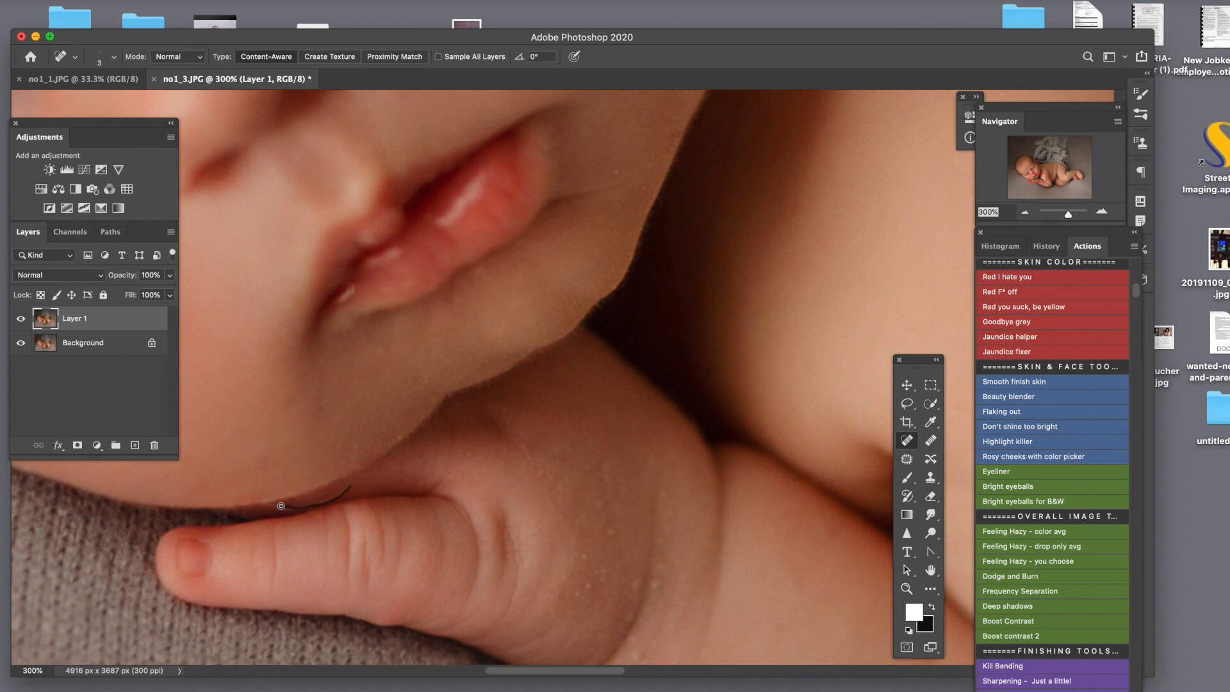
pyautogui.moveTo(278, 506); pyautogui.dragTo(337, 499)
# Step: Run the Flaking out action for the dry skin on the baby's hand
pyautogui.press('z')
pyautogui.keyDown('alt'); pyautogui.click(426, 456); pyautogui.keyUp('alt')
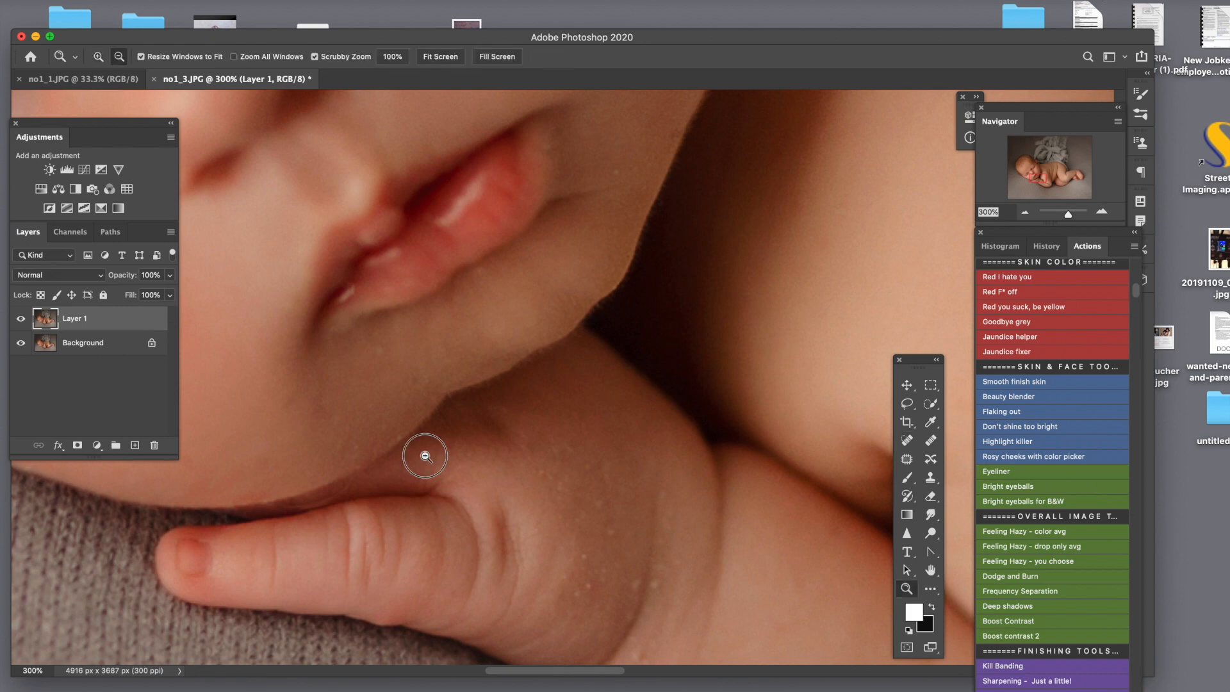
pyautogui.keyDown('alt'); pyautogui.click(429, 457); pyautogui.keyUp('alt')
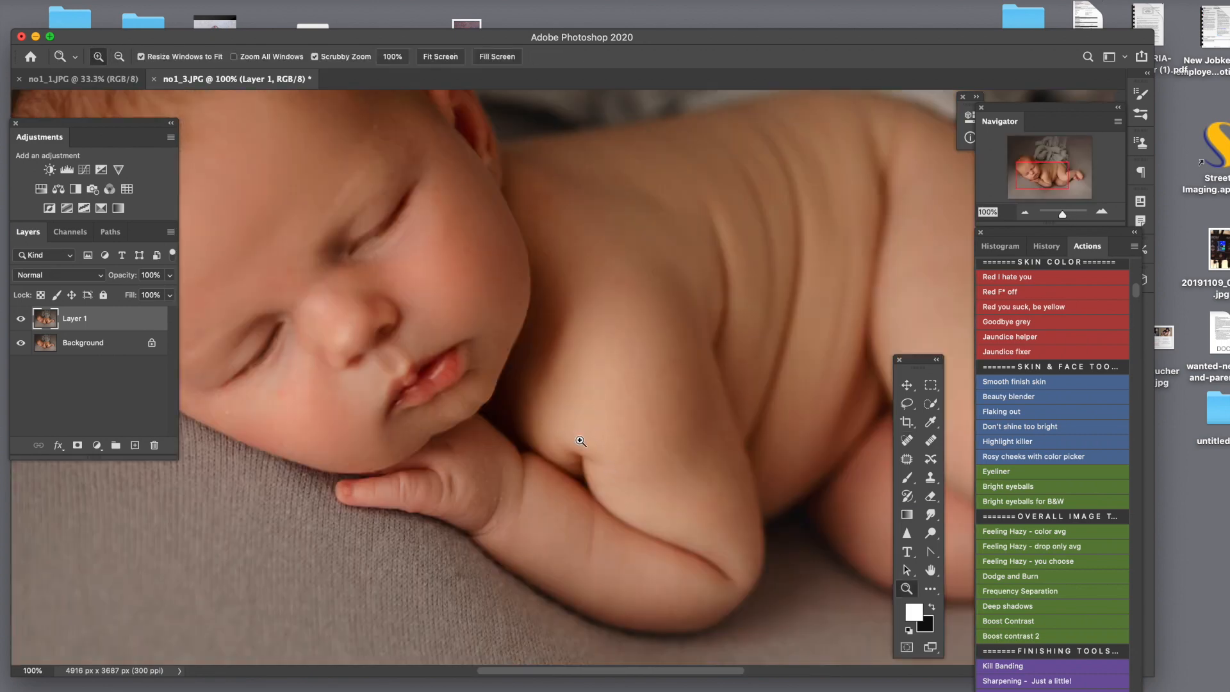
pyautogui.click(505, 470)
pyautogui.click(506, 469)
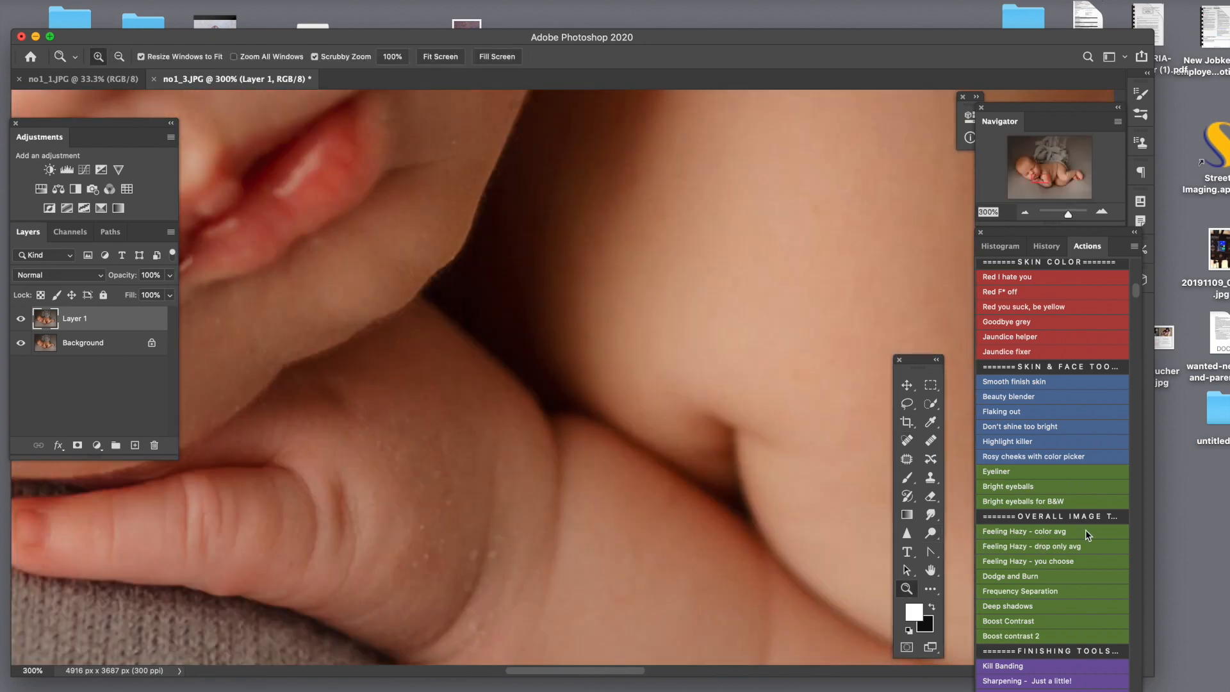
pyautogui.click(1012, 409)
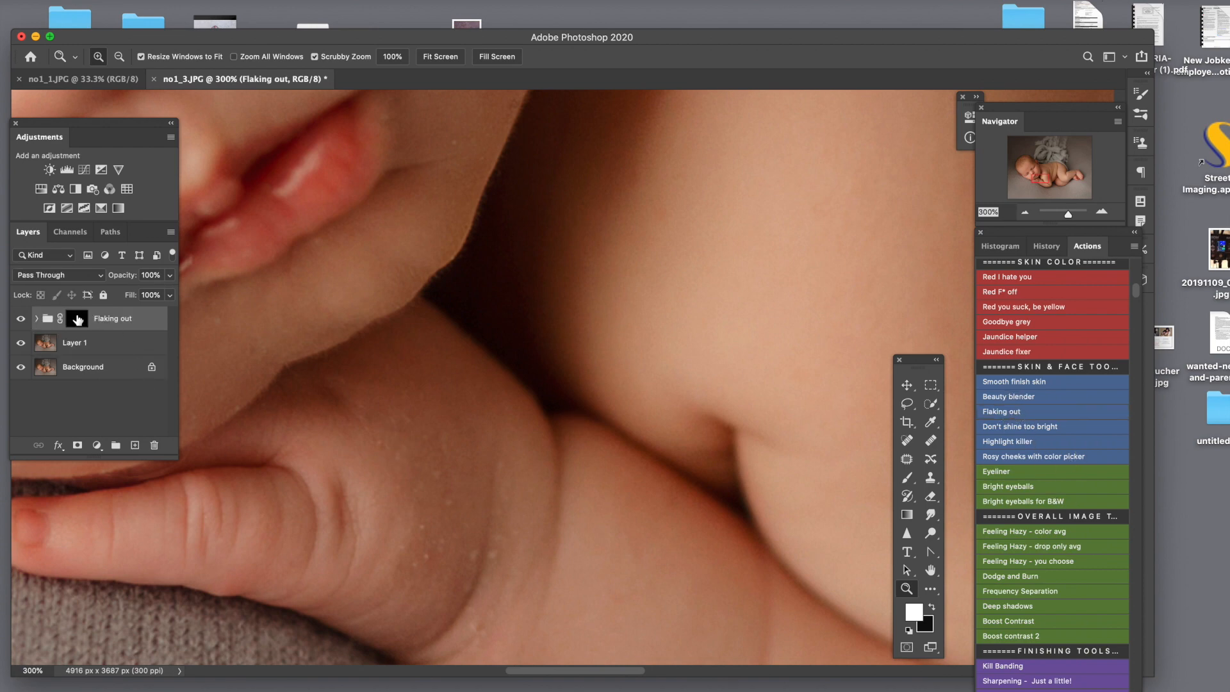
# Step: Paint white on the Flaking out mask over the back of the hand and wrist with the brush at 80
pyautogui.click(77, 318)
pyautogui.press('b')
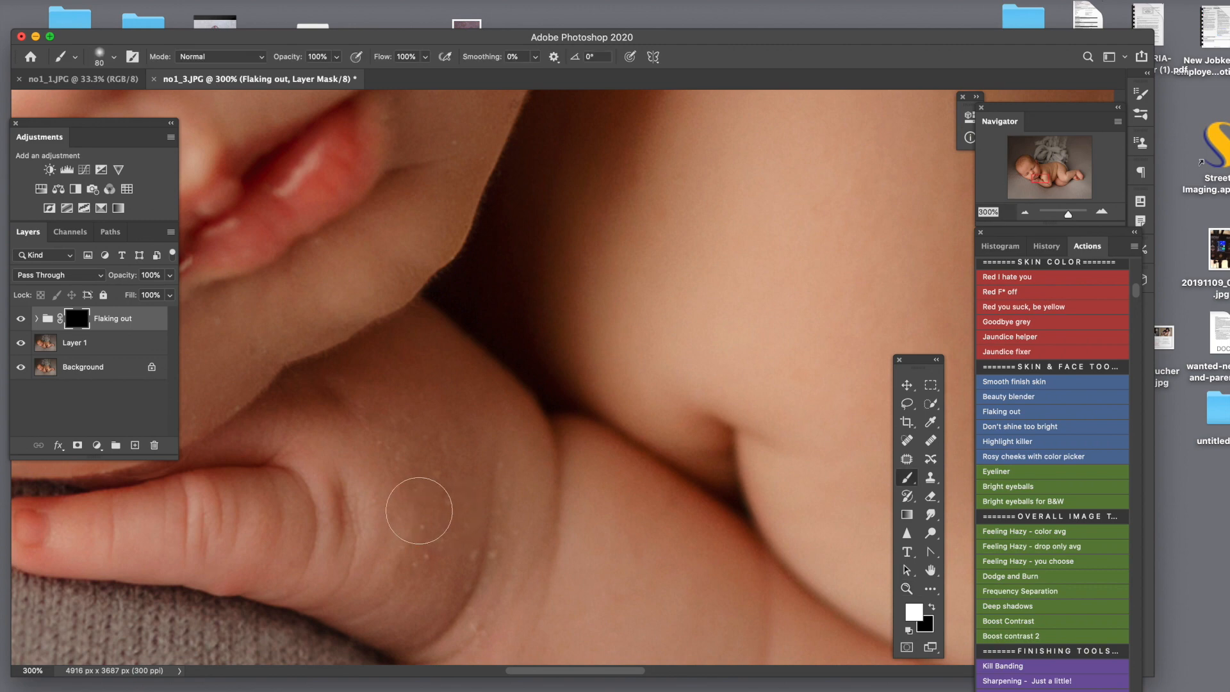
pyautogui.moveTo(489, 504); pyautogui.dragTo(497, 488)
pyautogui.click(459, 632)
pyautogui.moveTo(419, 442)
pyautogui.mouseDown()
pyautogui.moveTo(433, 416)
pyautogui.moveTo(448, 423)
pyautogui.mouseUp()
# Step: Compare the photo with and without the Flaking out group, and merge all layers into the background
pyautogui.press('z')
pyautogui.keyDown('alt'); pyautogui.click(582, 452); pyautogui.keyUp('alt')
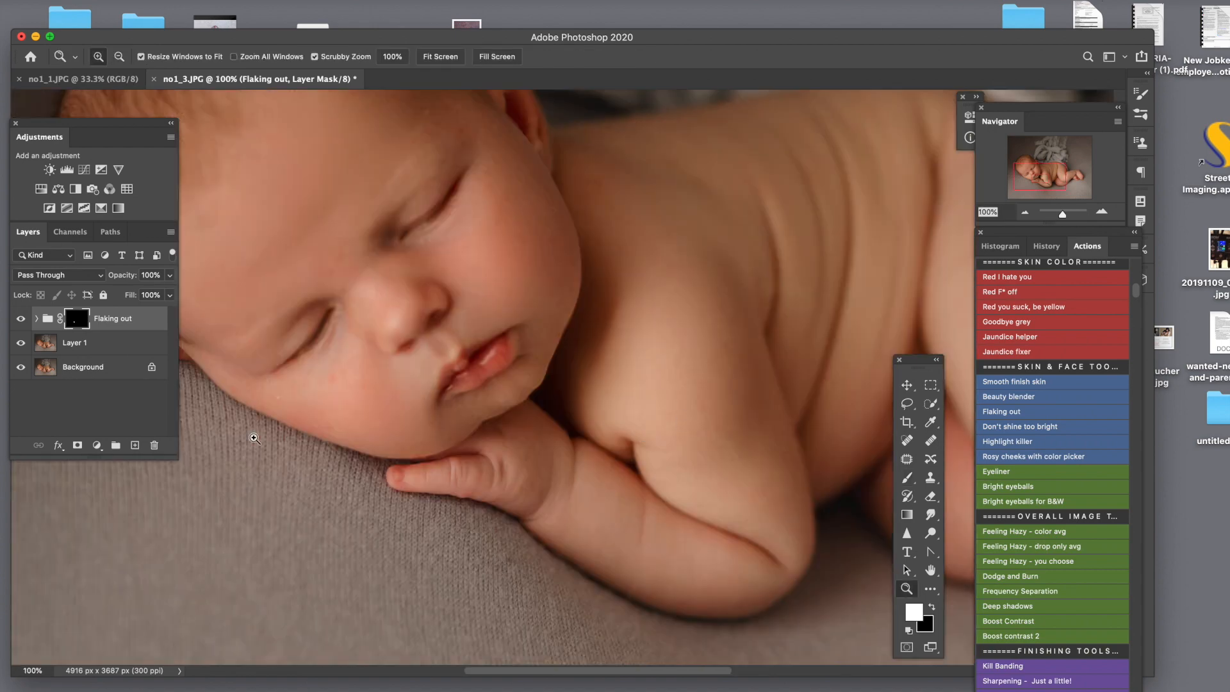
pyautogui.click(21, 319)
pyautogui.click(21, 319)
pyautogui.keyDown('alt'); pyautogui.click(608, 405); pyautogui.keyUp('alt')
pyautogui.keyDown('alt'); pyautogui.click(605, 391); pyautogui.keyUp('alt')
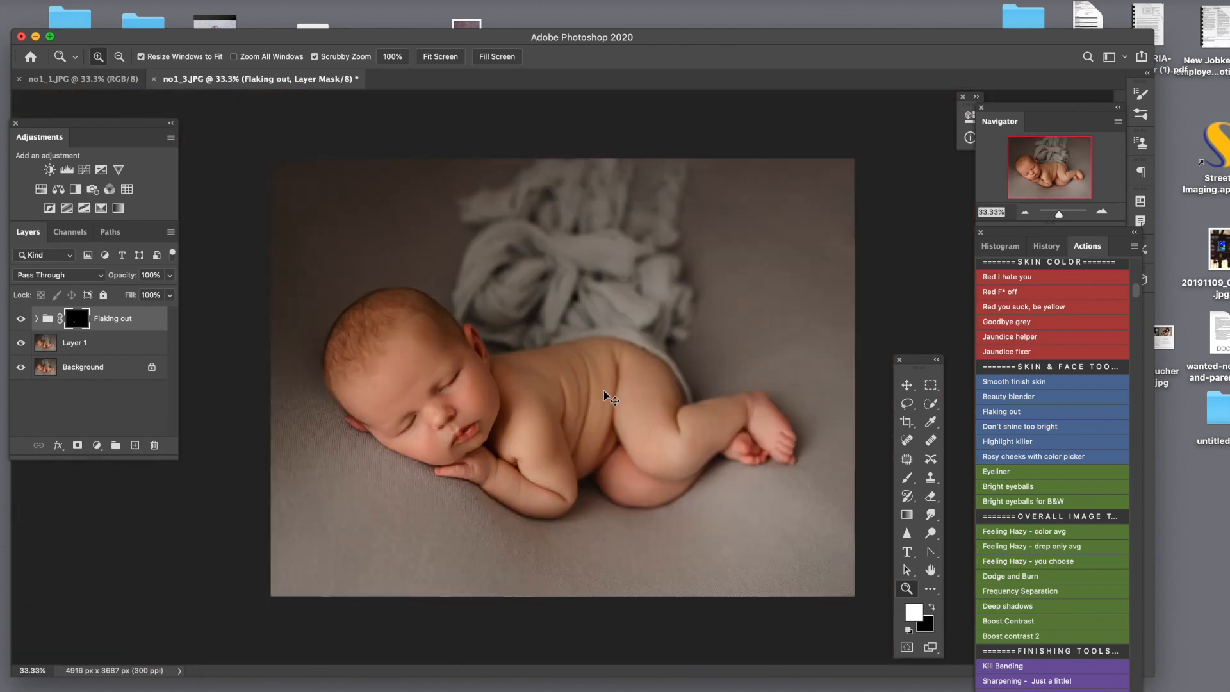
pyautogui.press('super+shift+e')
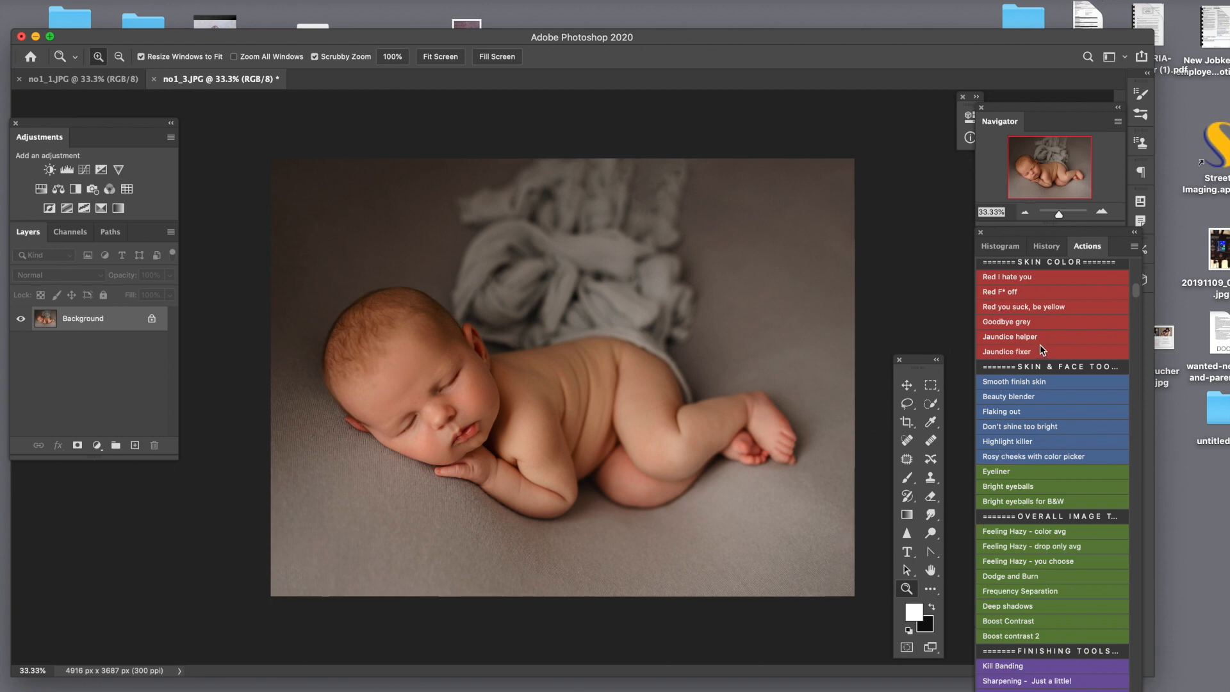
# Step: Run the Rosy cheeks with color picker action and choose a bright, saturated red as the fill color
pyautogui.click(1025, 458)
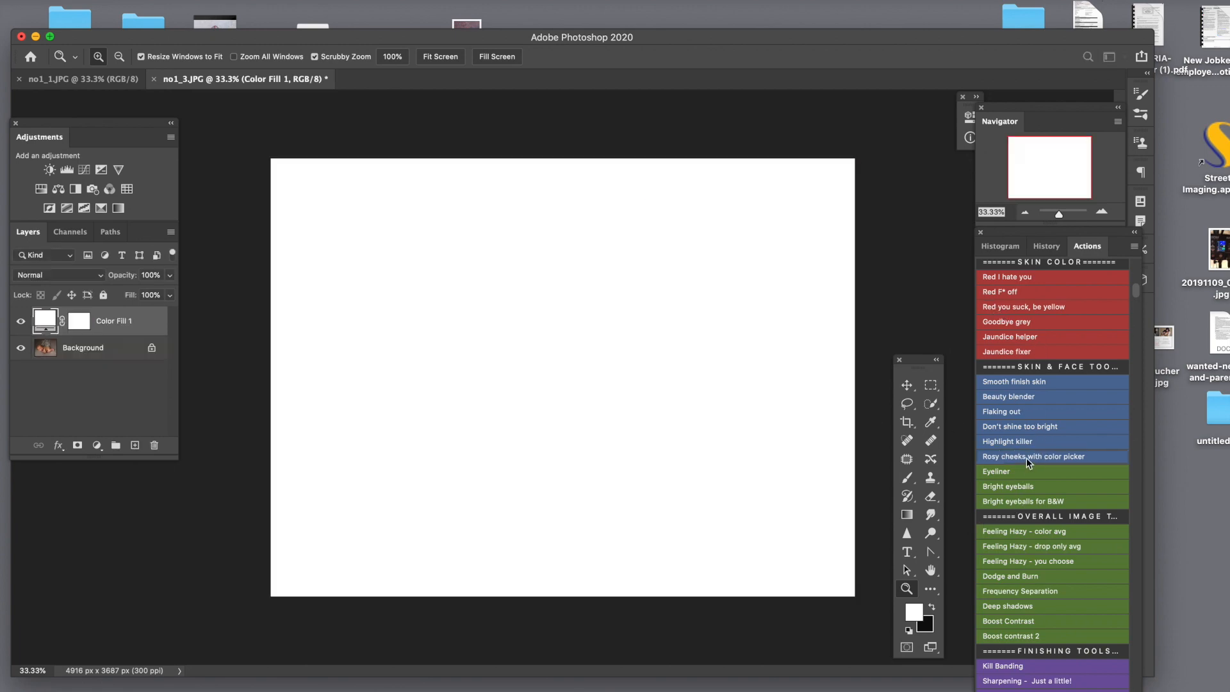
pyautogui.click(726, 230)
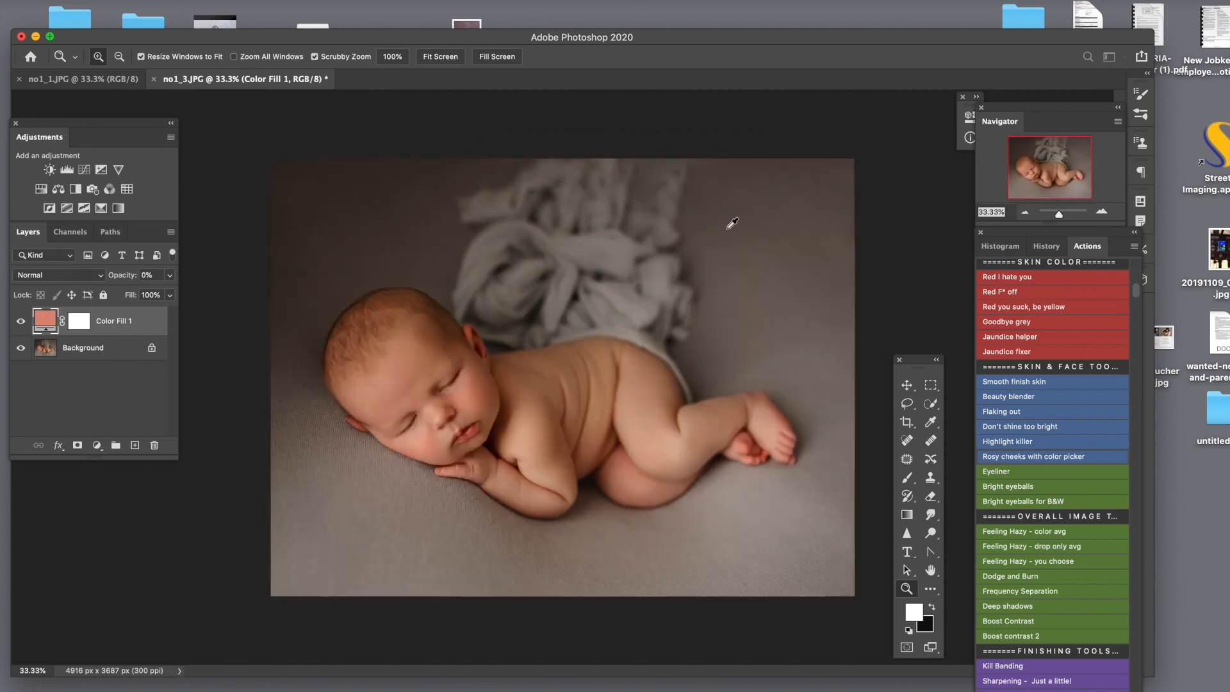
pyautogui.click(735, 282)
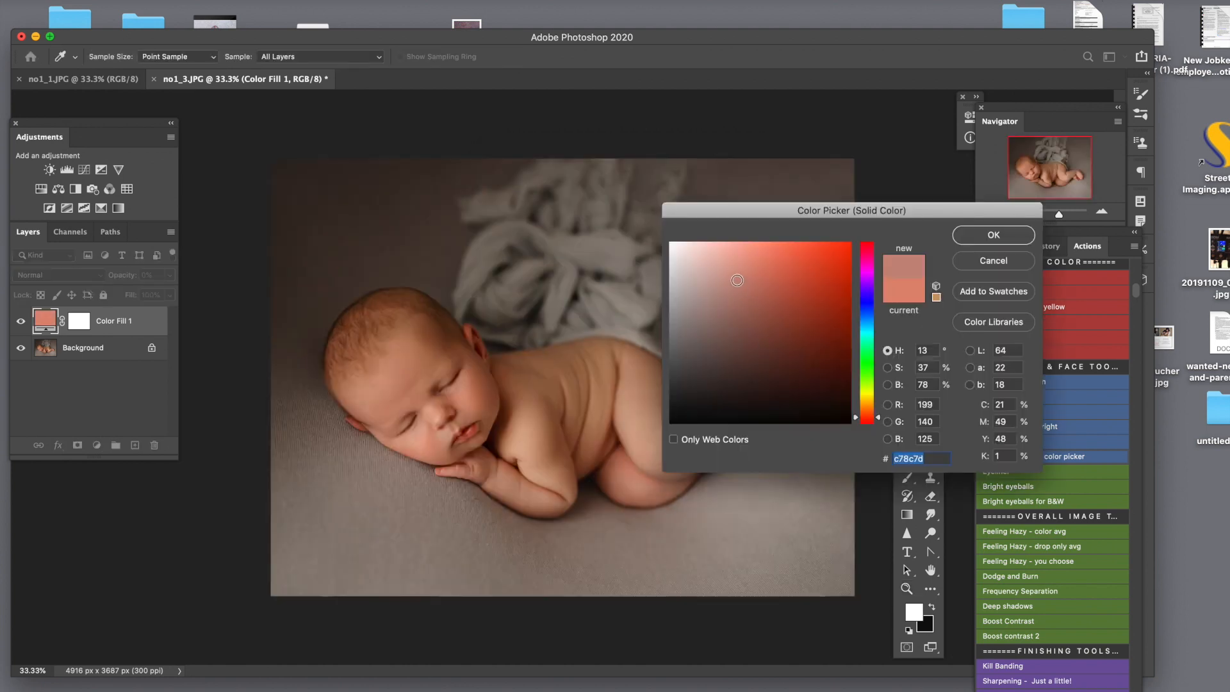
pyautogui.click(735, 264)
pyautogui.click(743, 255)
pyautogui.click(758, 249)
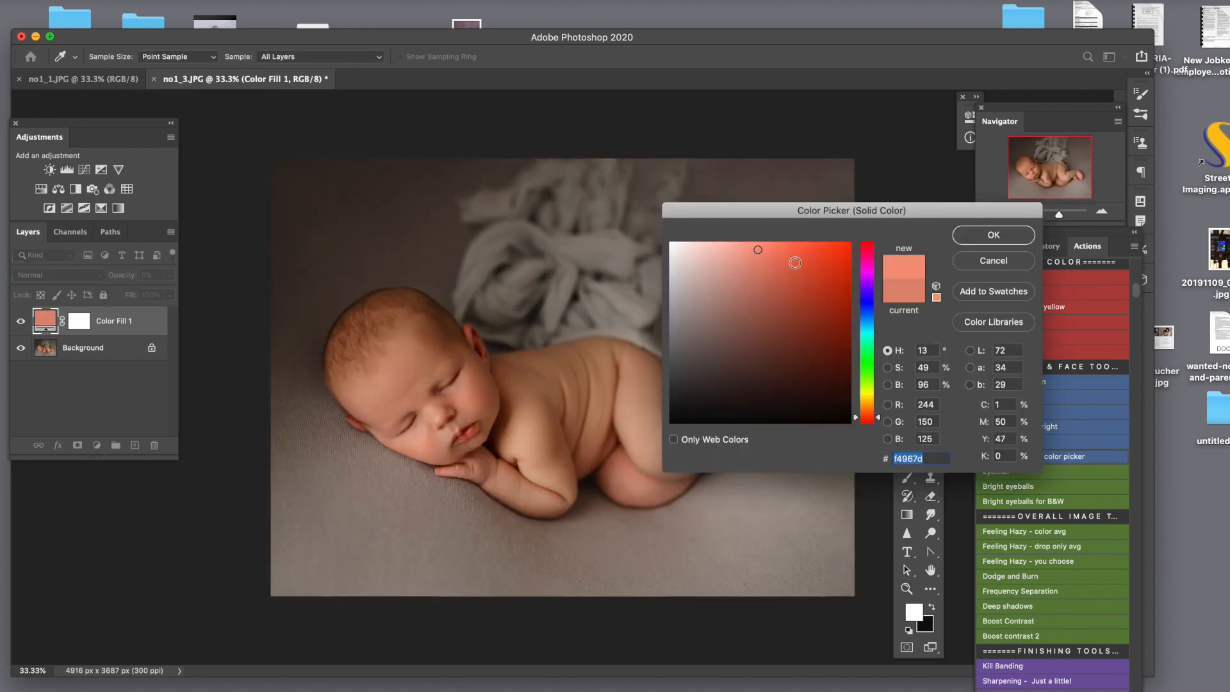
pyautogui.moveTo(773, 258); pyautogui.dragTo(835, 253)
pyautogui.click(993, 235)
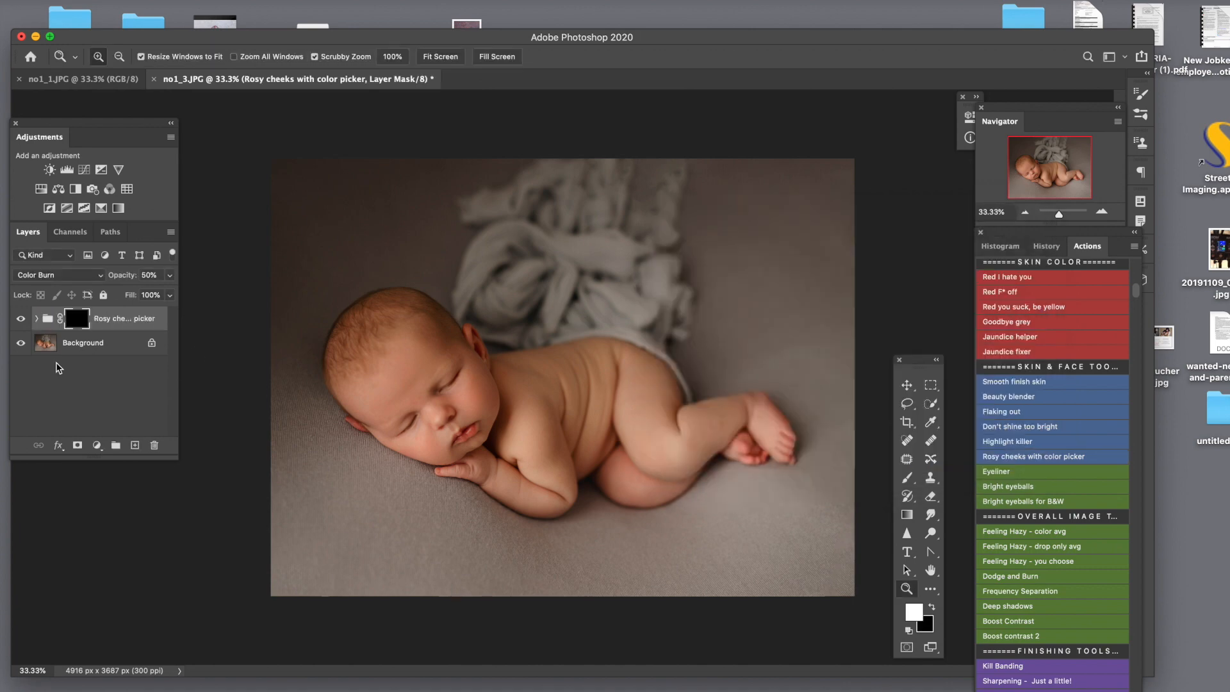
# Step: Try painting the rosy cheeks mask over the lower cheek with the brush at 300 and 50% opacity, and undo it
pyautogui.press('b')
pyautogui.press('z')
pyautogui.click(513, 425)
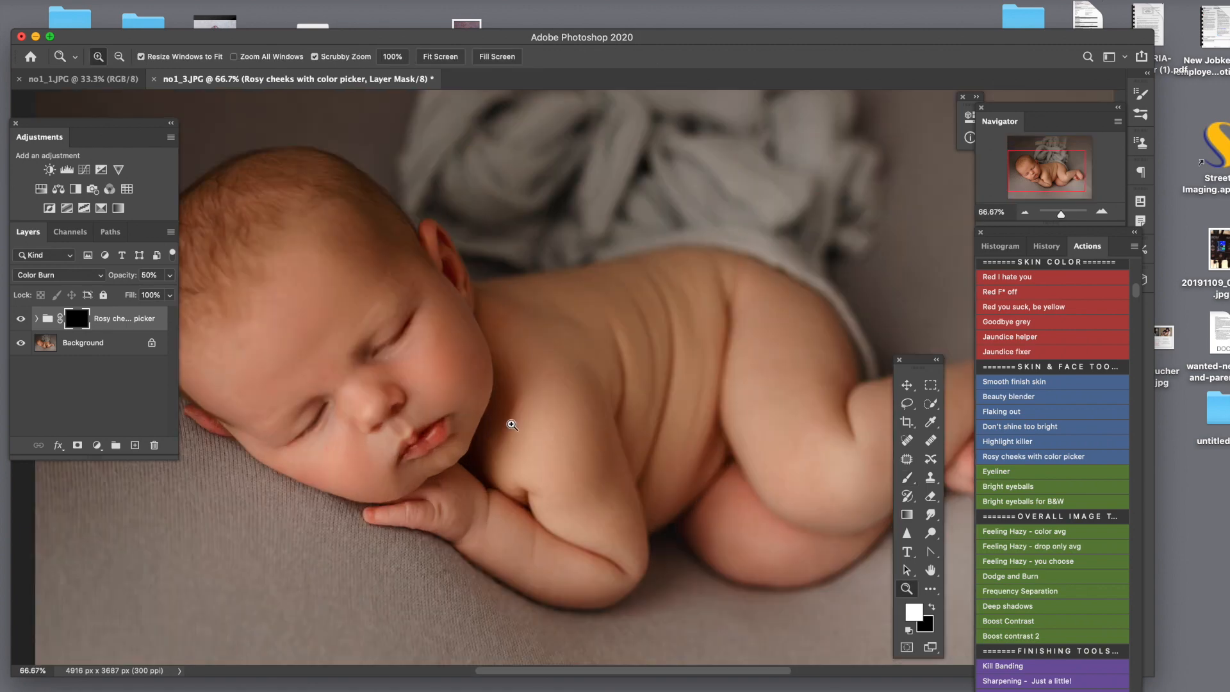
pyautogui.press('b')
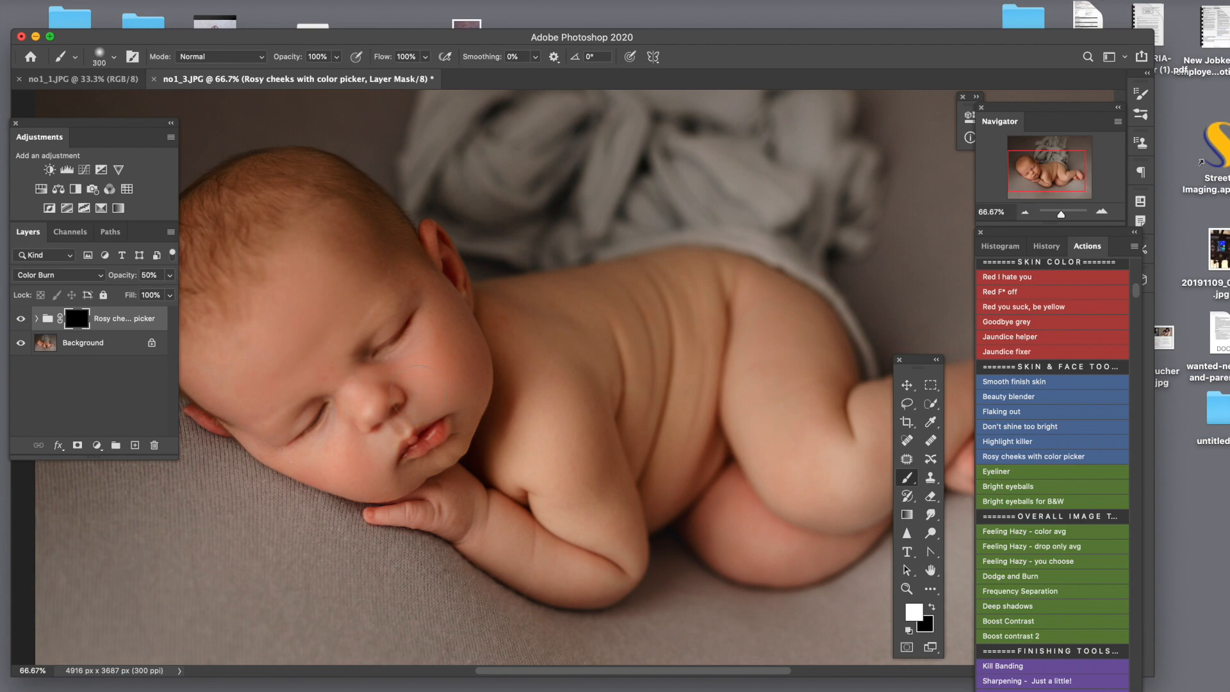
pyautogui.moveTo(362, 464); pyautogui.dragTo(368, 471)
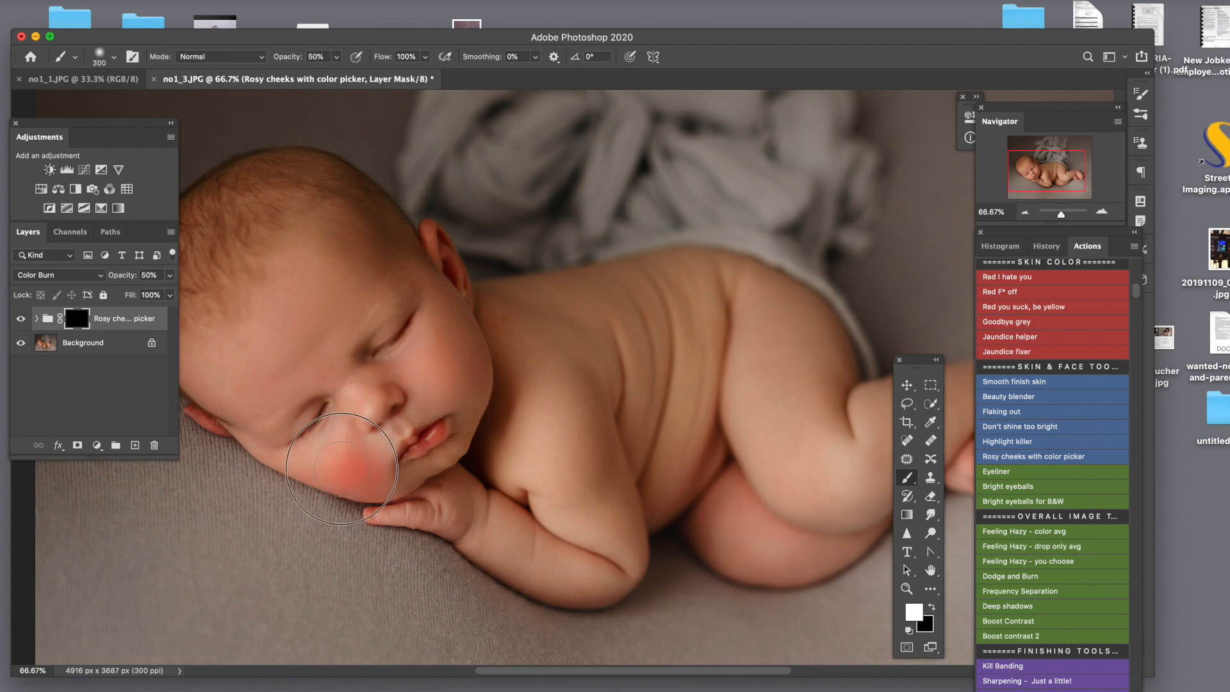
pyautogui.press('super+z')
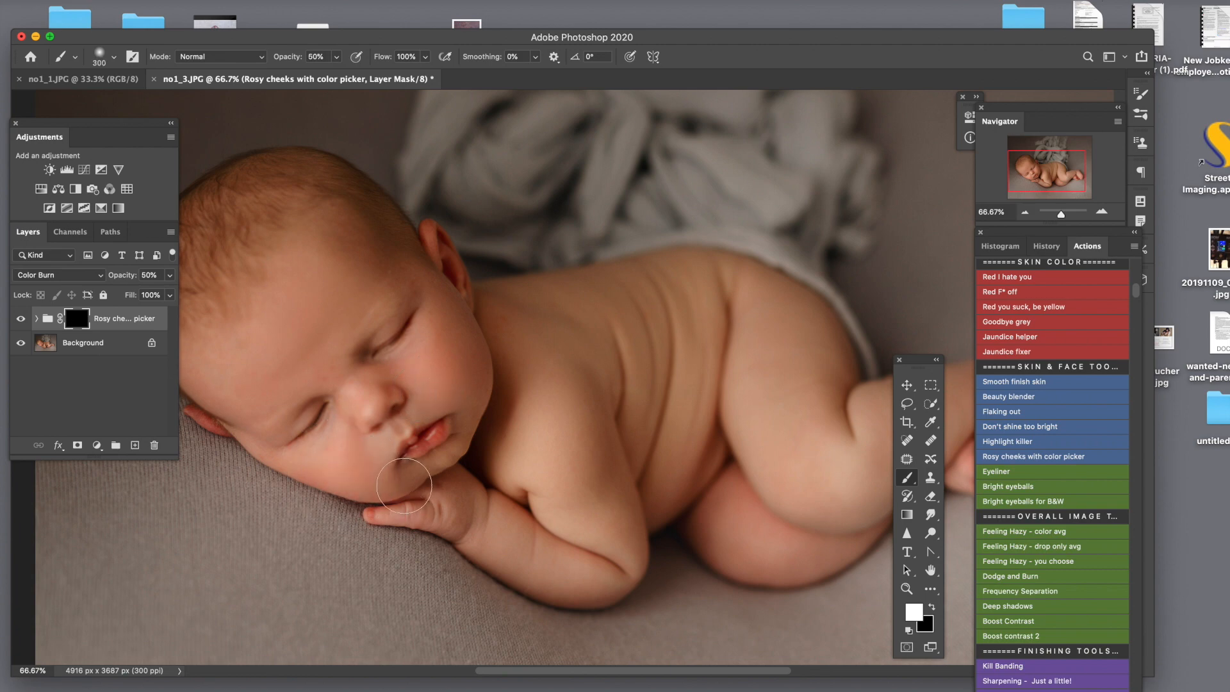
# Step: Paint white on the rosy cheeks mask over the lower cheek at 20% brush opacity and the upper cheek at 10%
pyautogui.press('2')
pyautogui.moveTo(355, 472); pyautogui.dragTo(356, 467)
pyautogui.press('[')
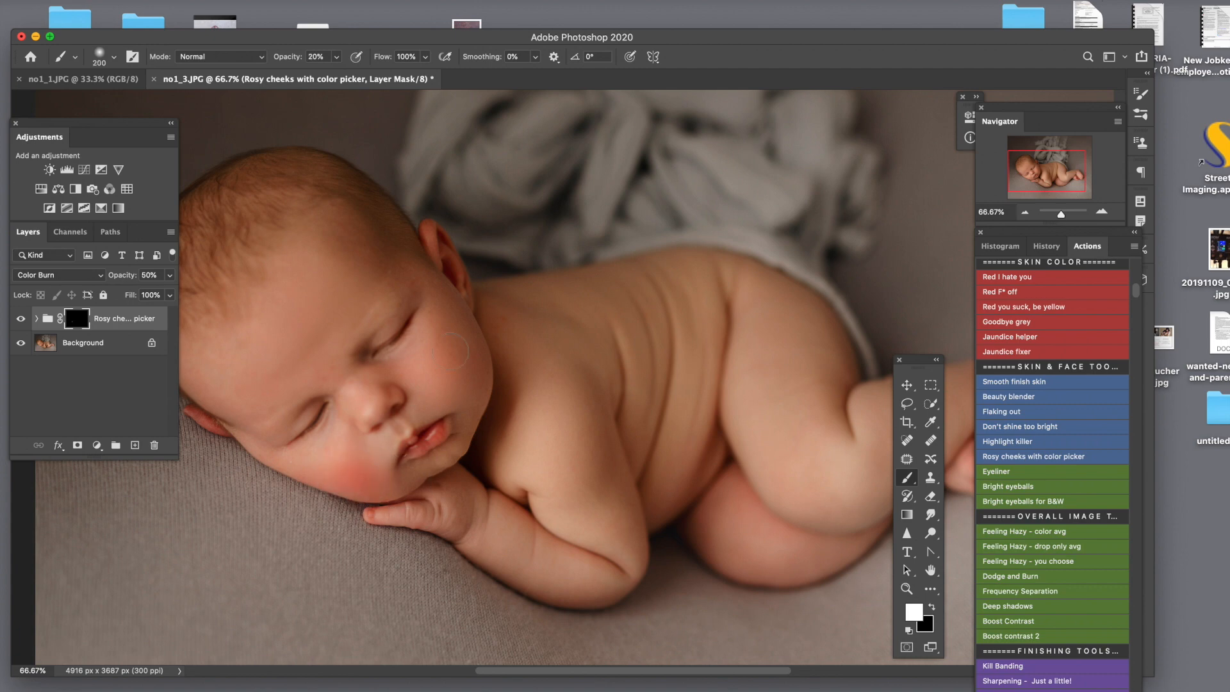
pyautogui.press('1')
pyautogui.press(']')
pyautogui.press(']')
pyautogui.press(']')
pyautogui.moveTo(455, 358)
pyautogui.mouseDown()
pyautogui.moveTo(477, 344)
pyautogui.moveTo(490, 352)
pyautogui.moveTo(458, 365)
pyautogui.mouseUp()
# Step: Lower the rosy cheeks group's opacity to 25% and compare the face with and without it
pyautogui.click(169, 276)
pyautogui.moveTo(135, 293); pyautogui.dragTo(121, 296)
pyautogui.click(21, 322)
pyautogui.click(21, 323)
pyautogui.press('x')
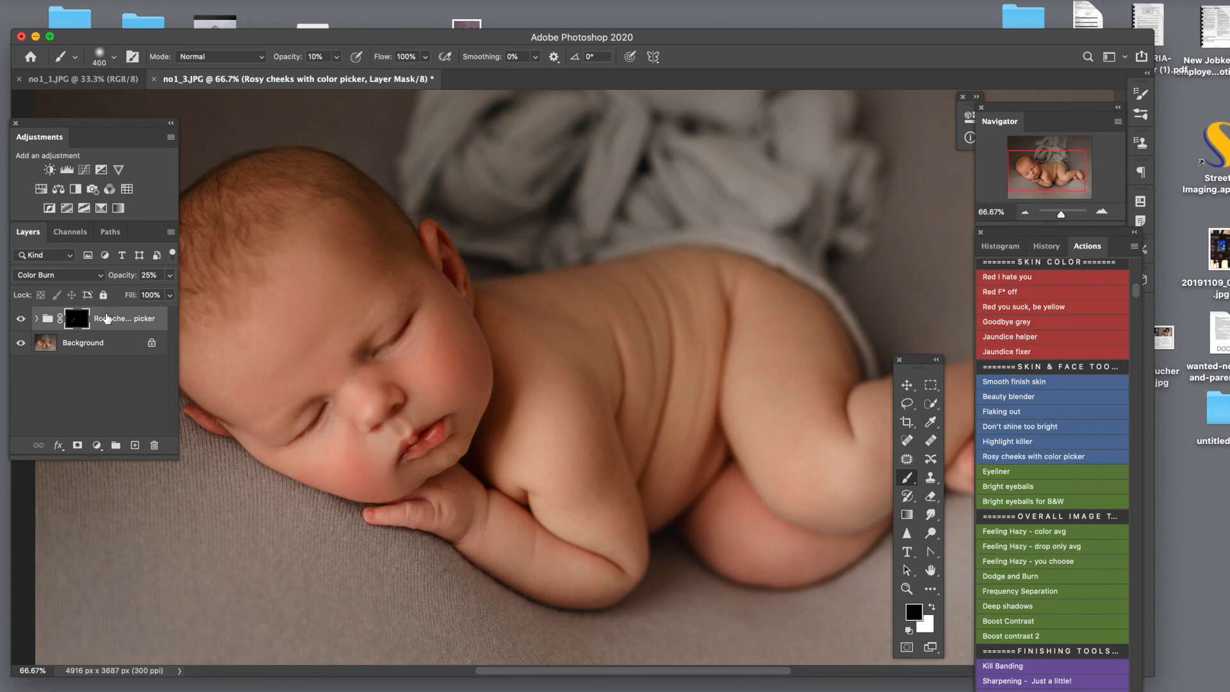
# Step: Lower the rosy cheeks group's opacity slightly further, compare the whole photo with and without it, and merge it into the background
pyautogui.press('z')
pyautogui.keyDown('alt'); pyautogui.click(598, 354); pyautogui.keyUp('alt')
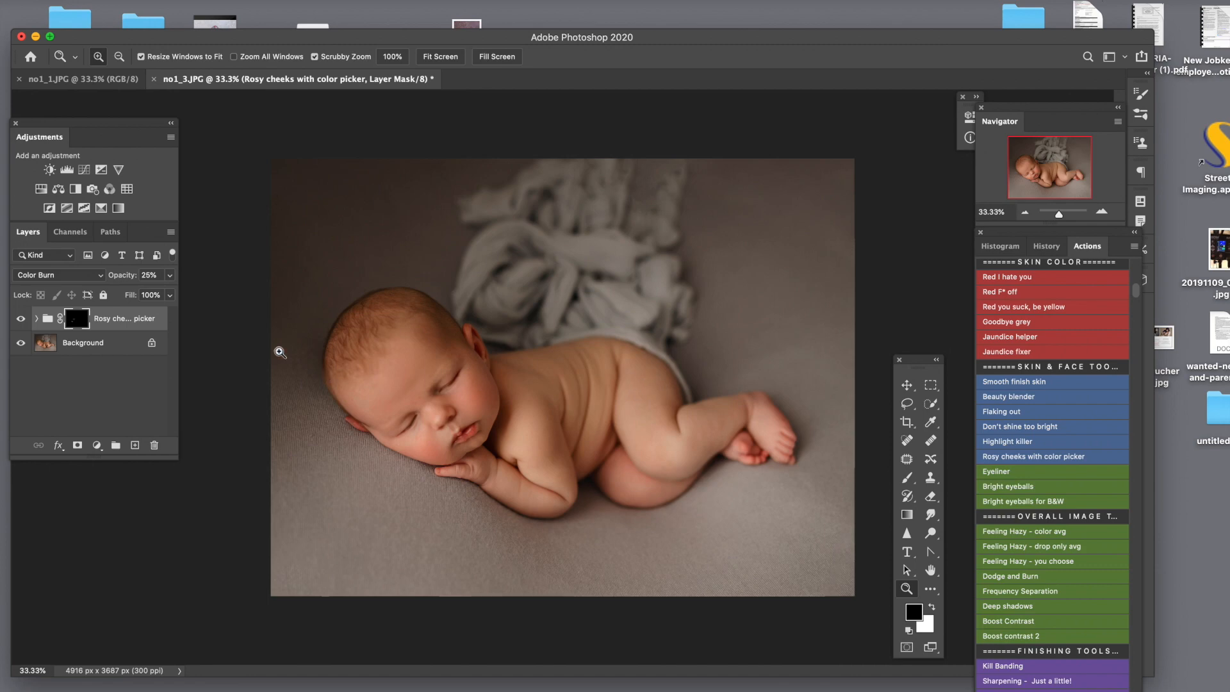
pyautogui.click(169, 275)
pyautogui.moveTo(118, 293); pyautogui.dragTo(110, 293)
pyautogui.click(23, 321)
pyautogui.click(22, 322)
pyautogui.click(22, 322)
pyautogui.click(22, 322)
pyautogui.press('shift+super+e')
# Step: Run the Action 1969-sarpen 15 action on the flattened photo and check the baby's face and skin up close
pyautogui.scroll(8, 1024, 352)
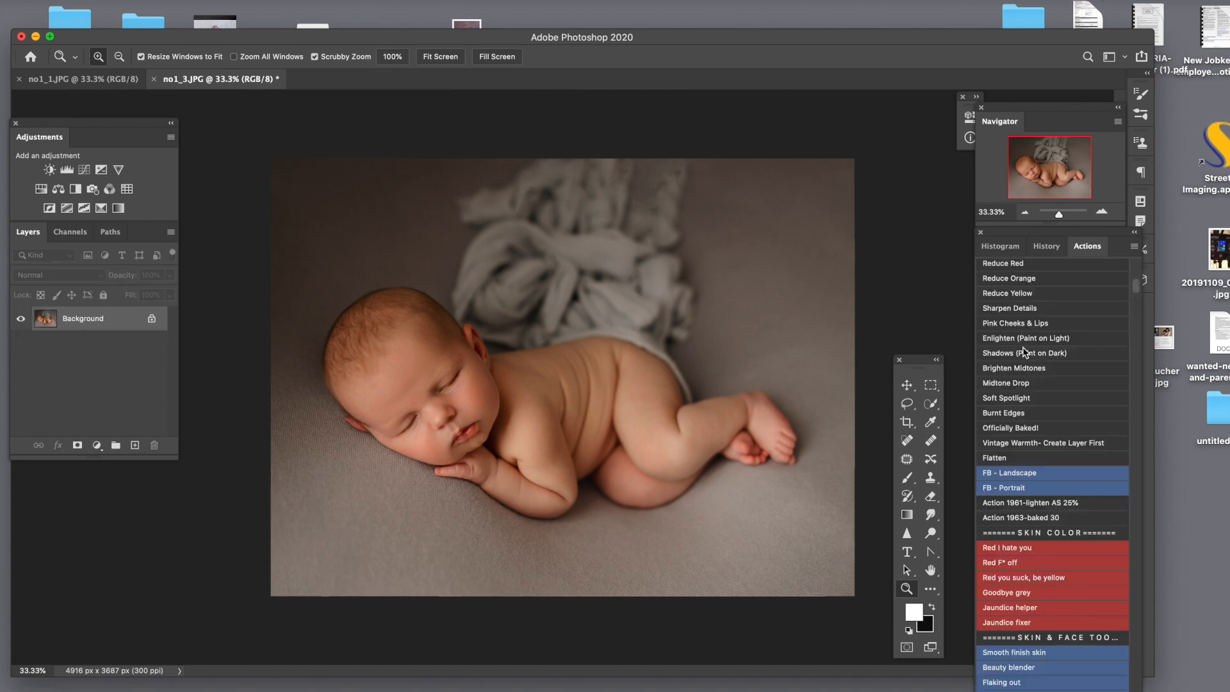
pyautogui.scroll(3, 1024, 352)
pyautogui.scroll(-15, 1025, 352)
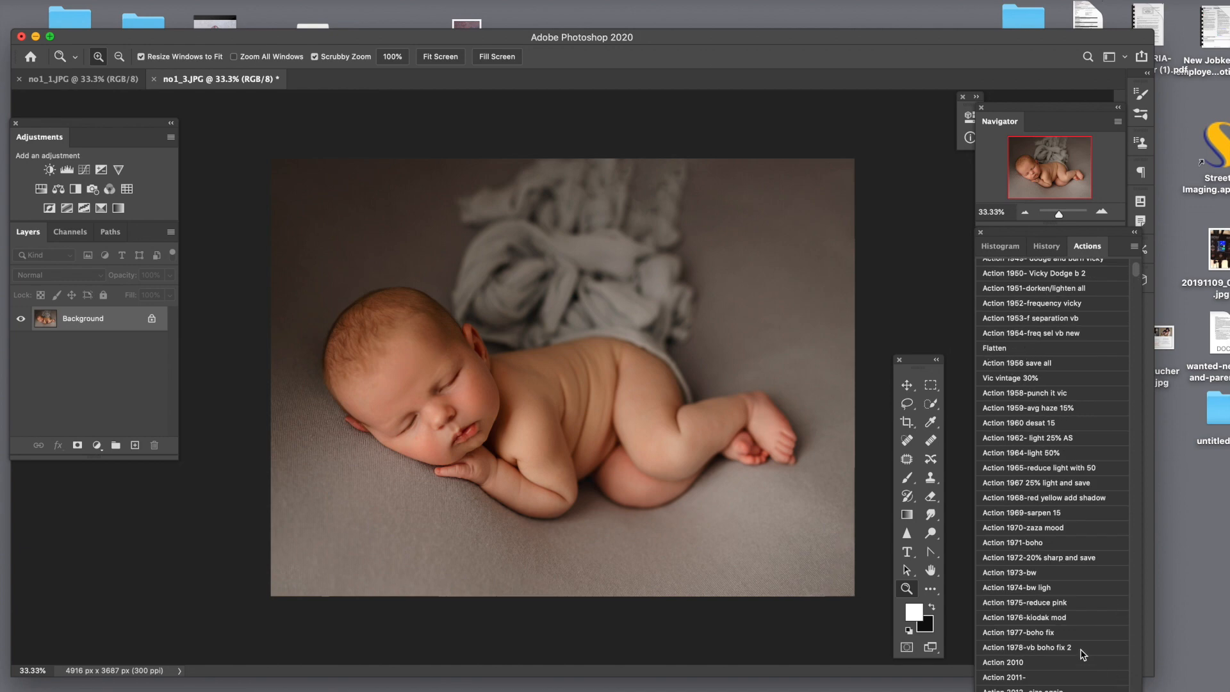
pyautogui.click(1037, 515)
pyautogui.click(576, 451)
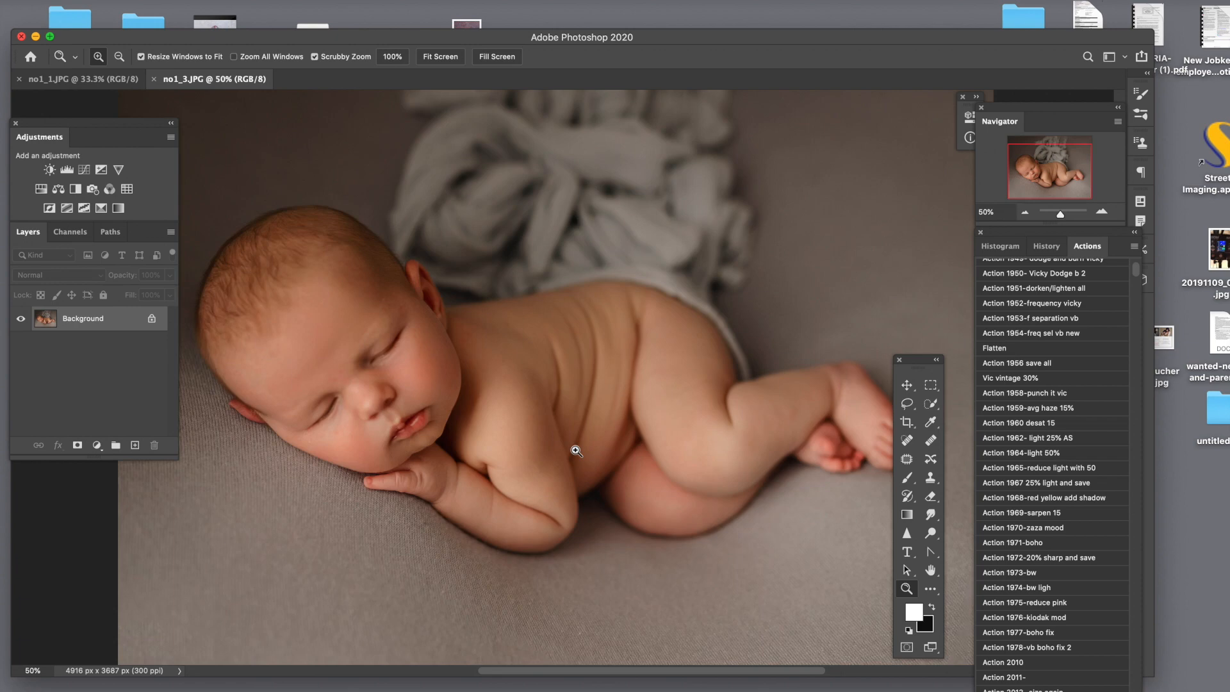
pyautogui.click(576, 451)
pyautogui.click(425, 348)
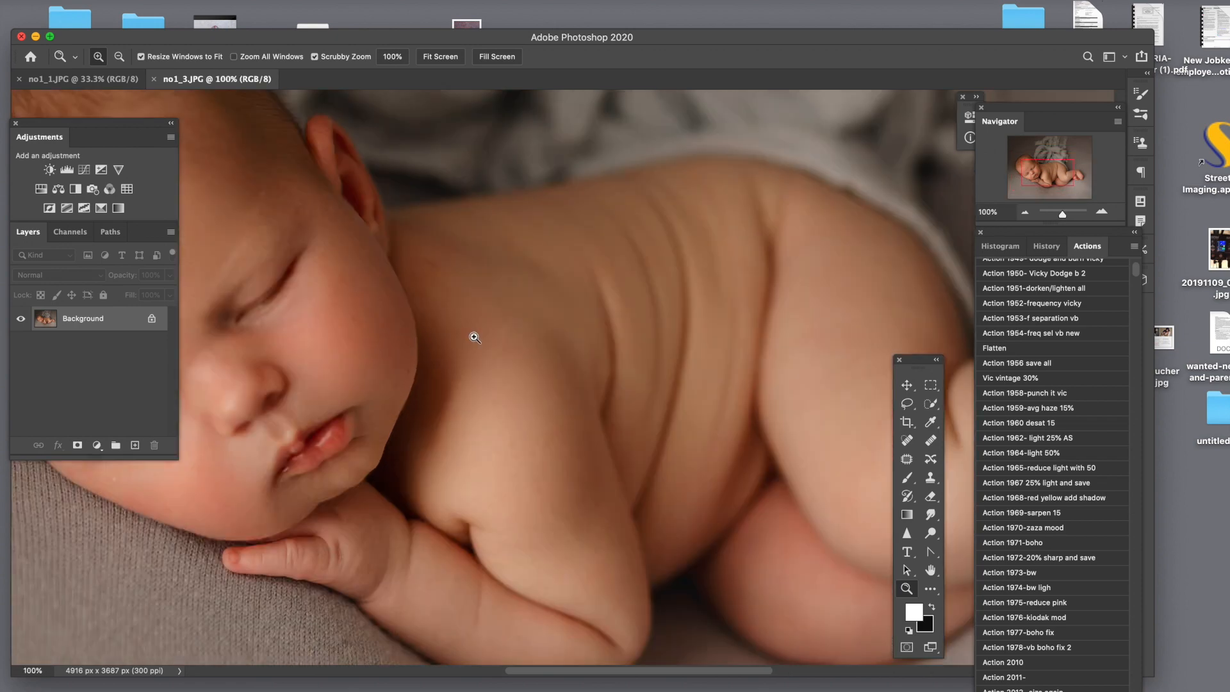
pyautogui.keyDown('alt'); pyautogui.click(497, 330); pyautogui.keyUp('alt')
pyautogui.keyDown('alt'); pyautogui.click(497, 331); pyautogui.keyUp('alt')
pyautogui.keyDown('alt'); pyautogui.click(499, 333); pyautogui.keyUp('alt')
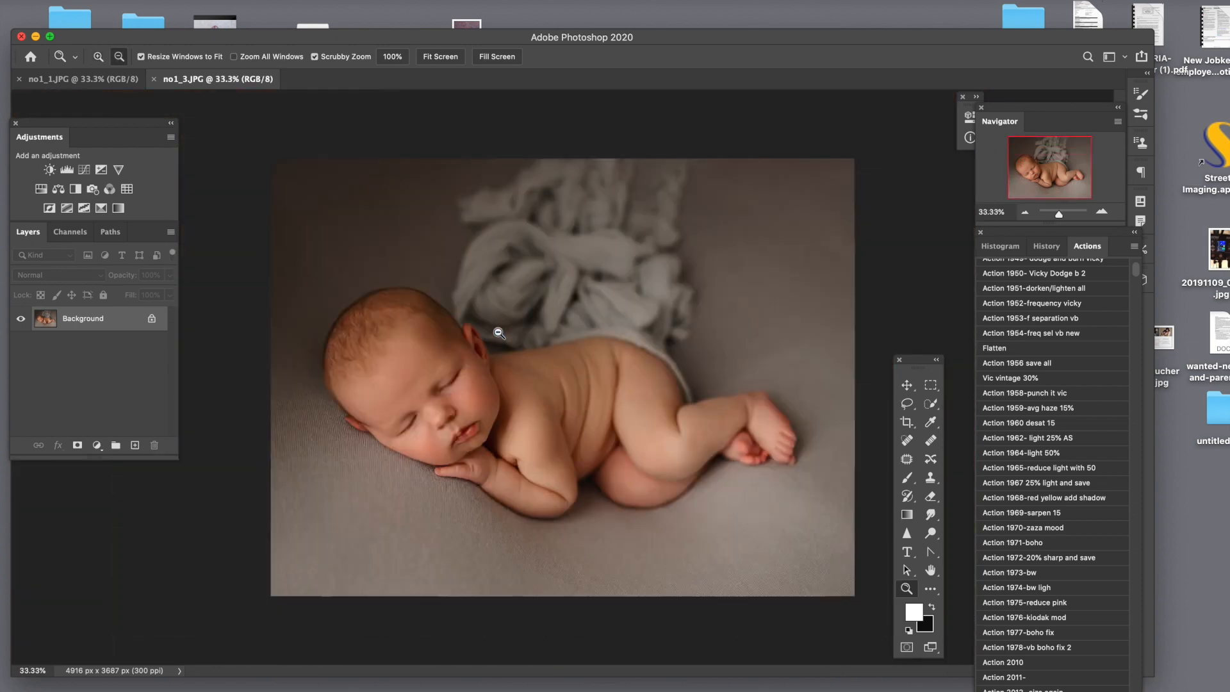